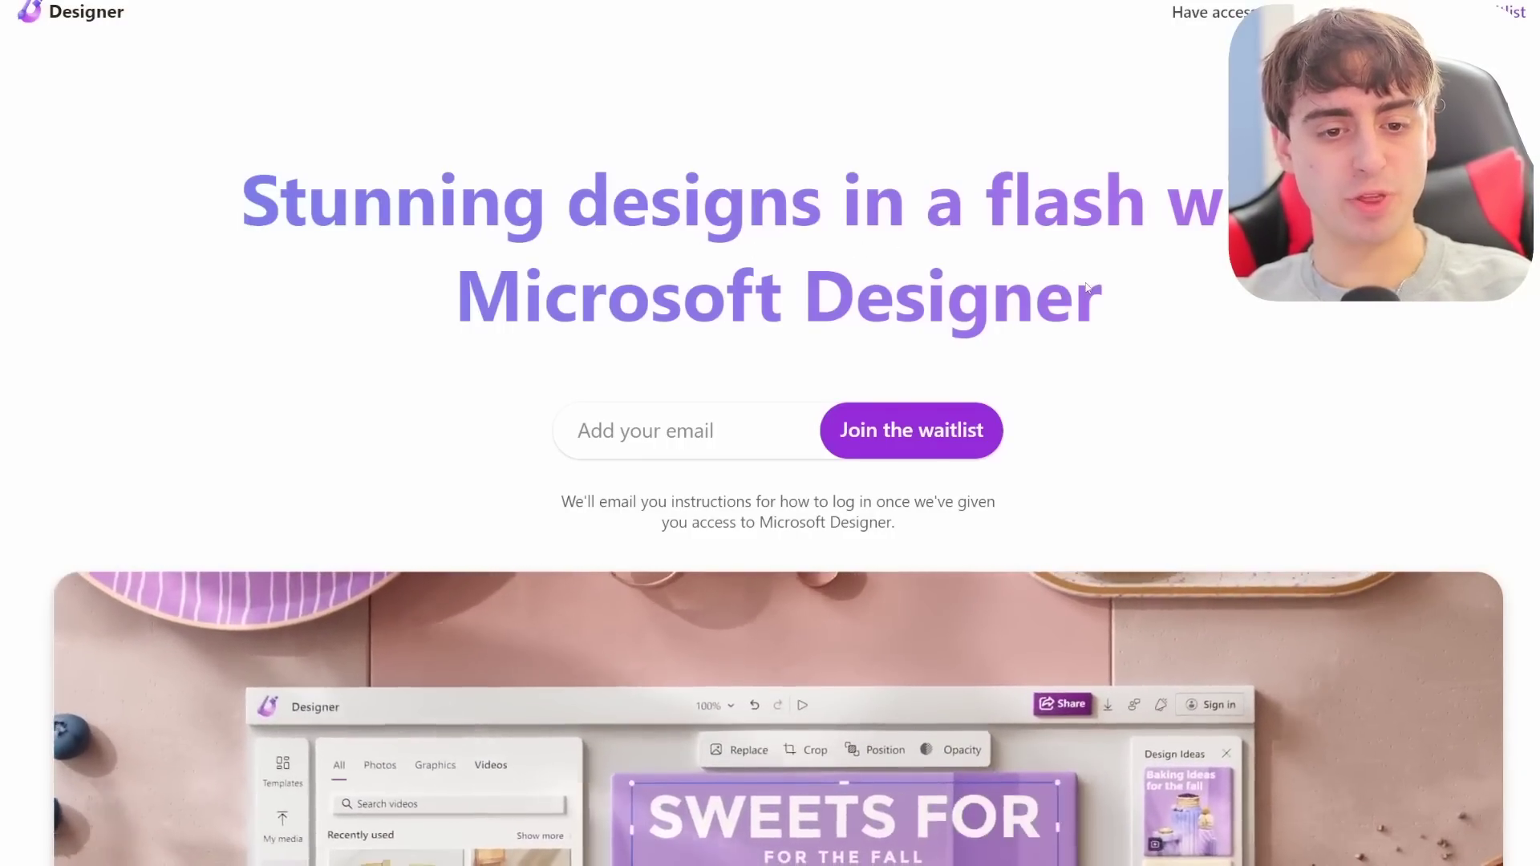
Scroll down to the hero promo video and watch it fullscreen to the end
scroll(1043, 329, down, 2)
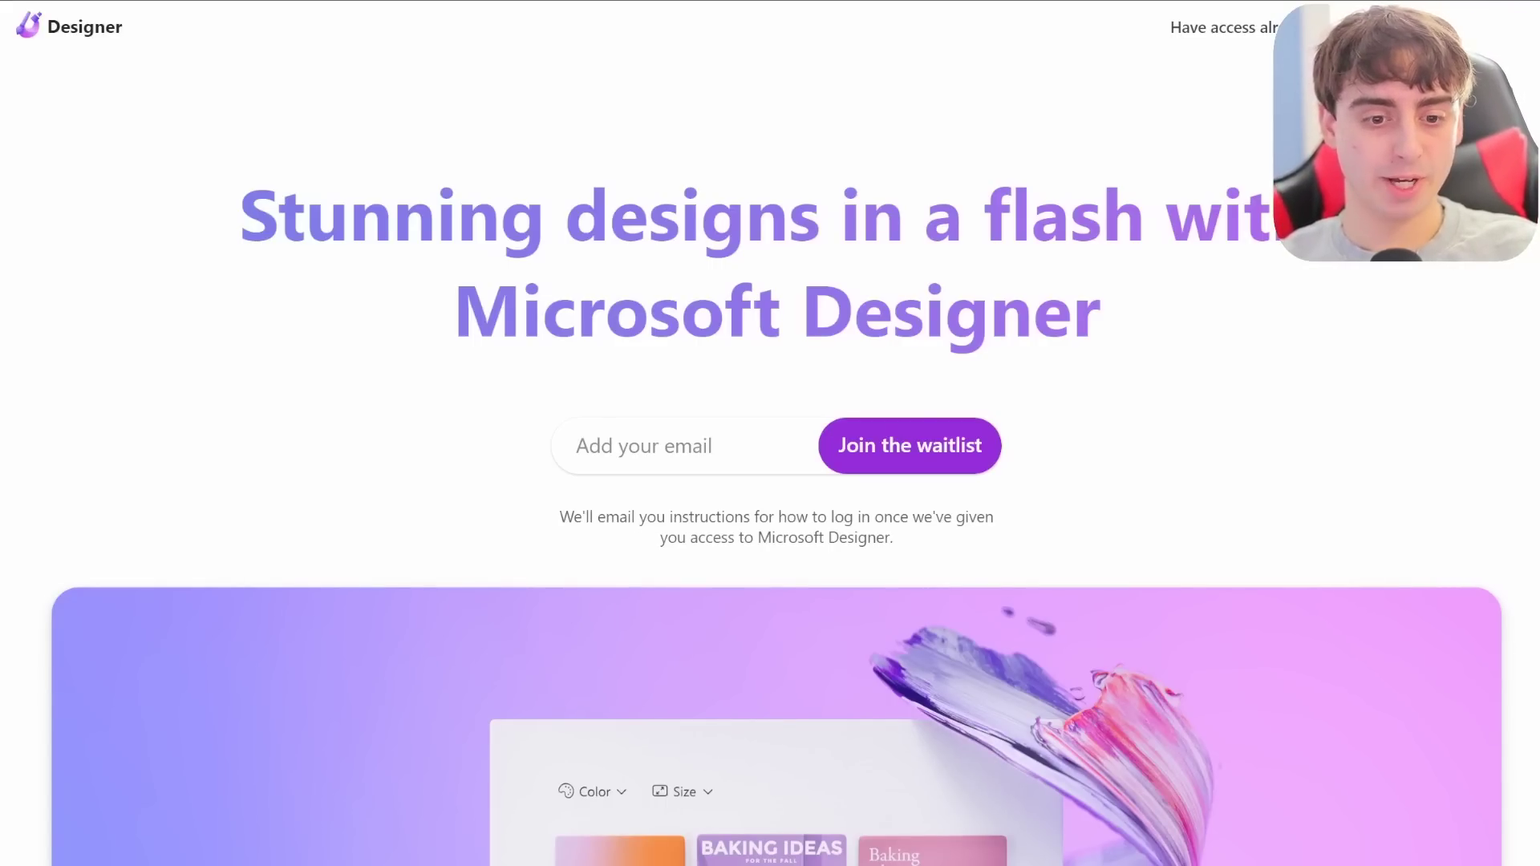
scroll(880, 403, down, 6)
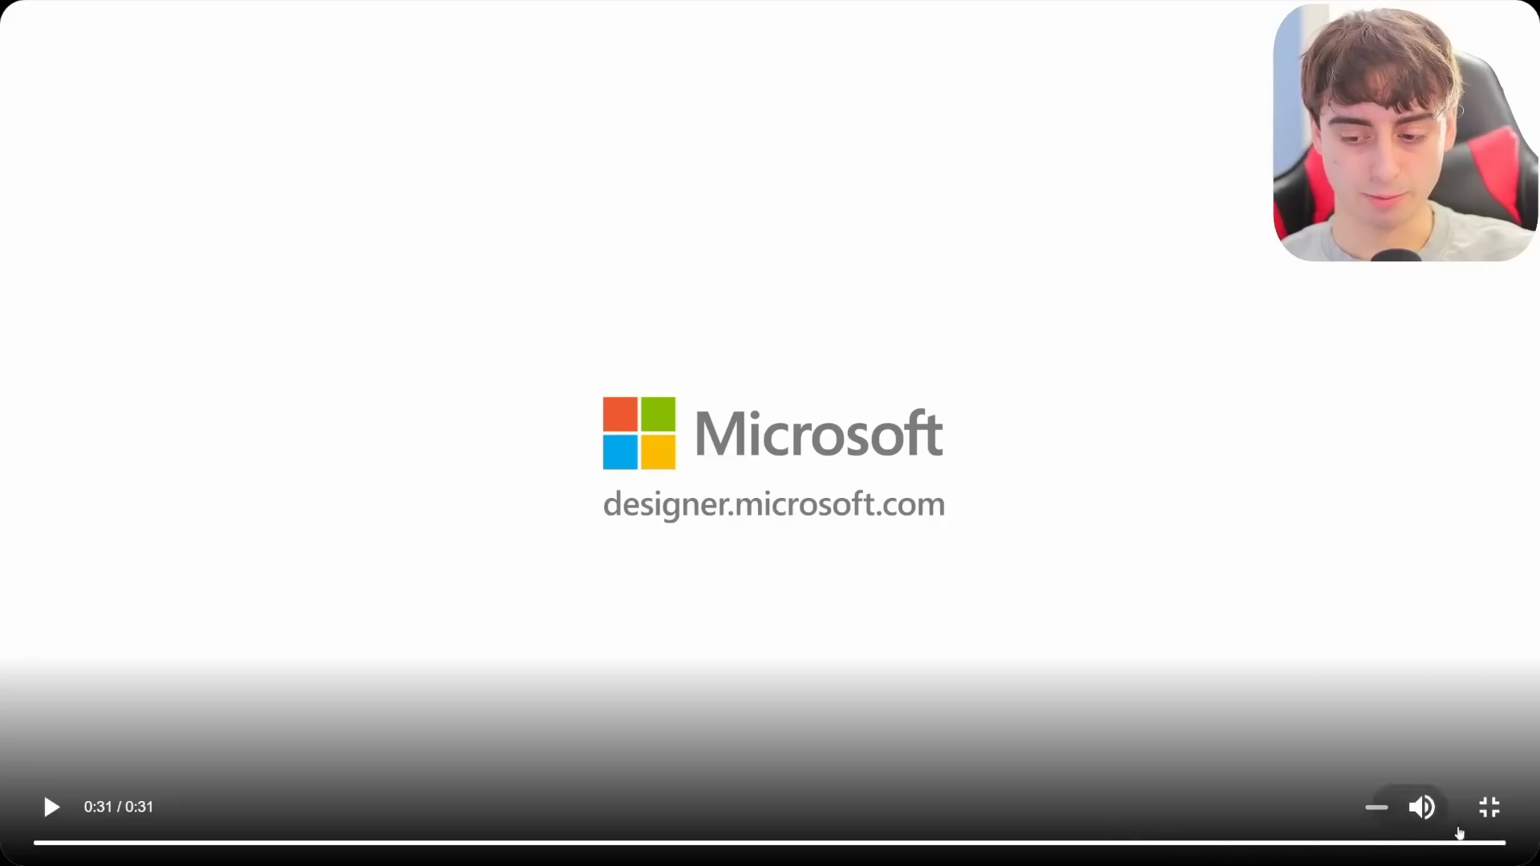
Exit the fullscreen promo video and scroll down the landing page to the waitlist form
click(1489, 818)
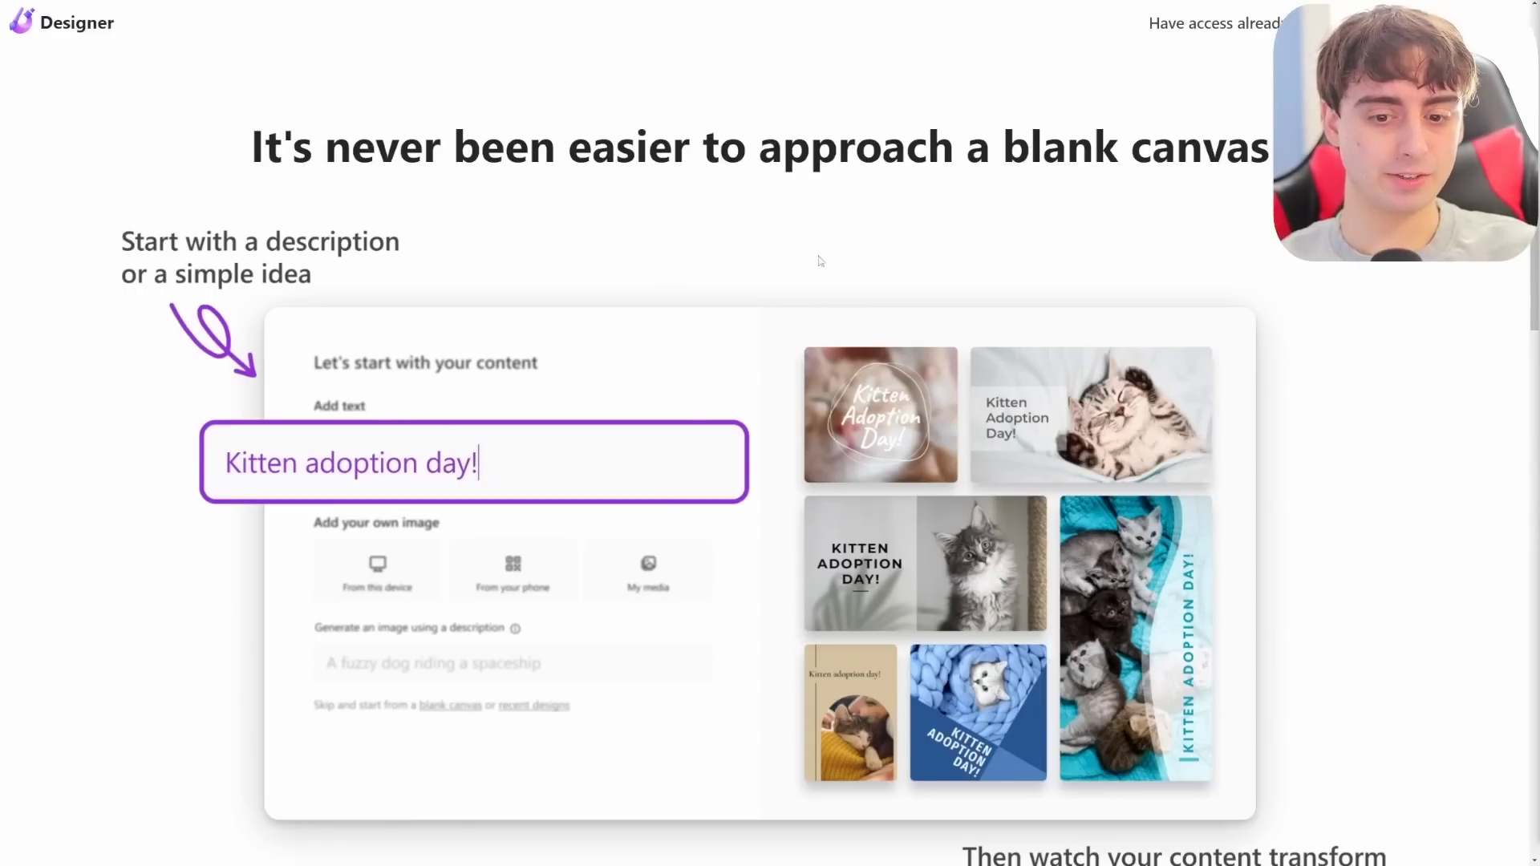
scroll(819, 261, down, 2)
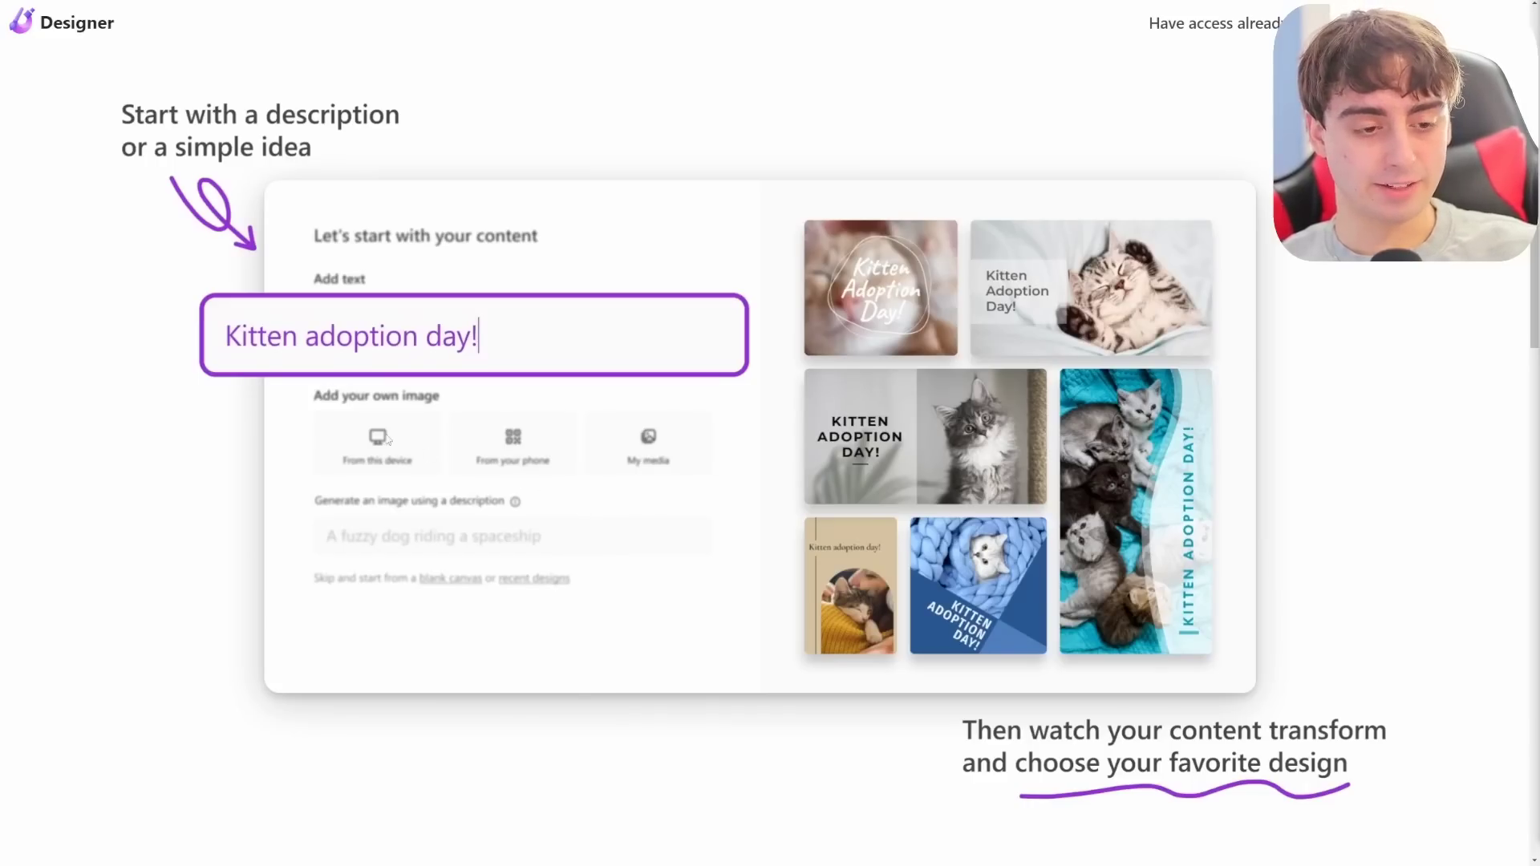
scroll(977, 520, down, 1)
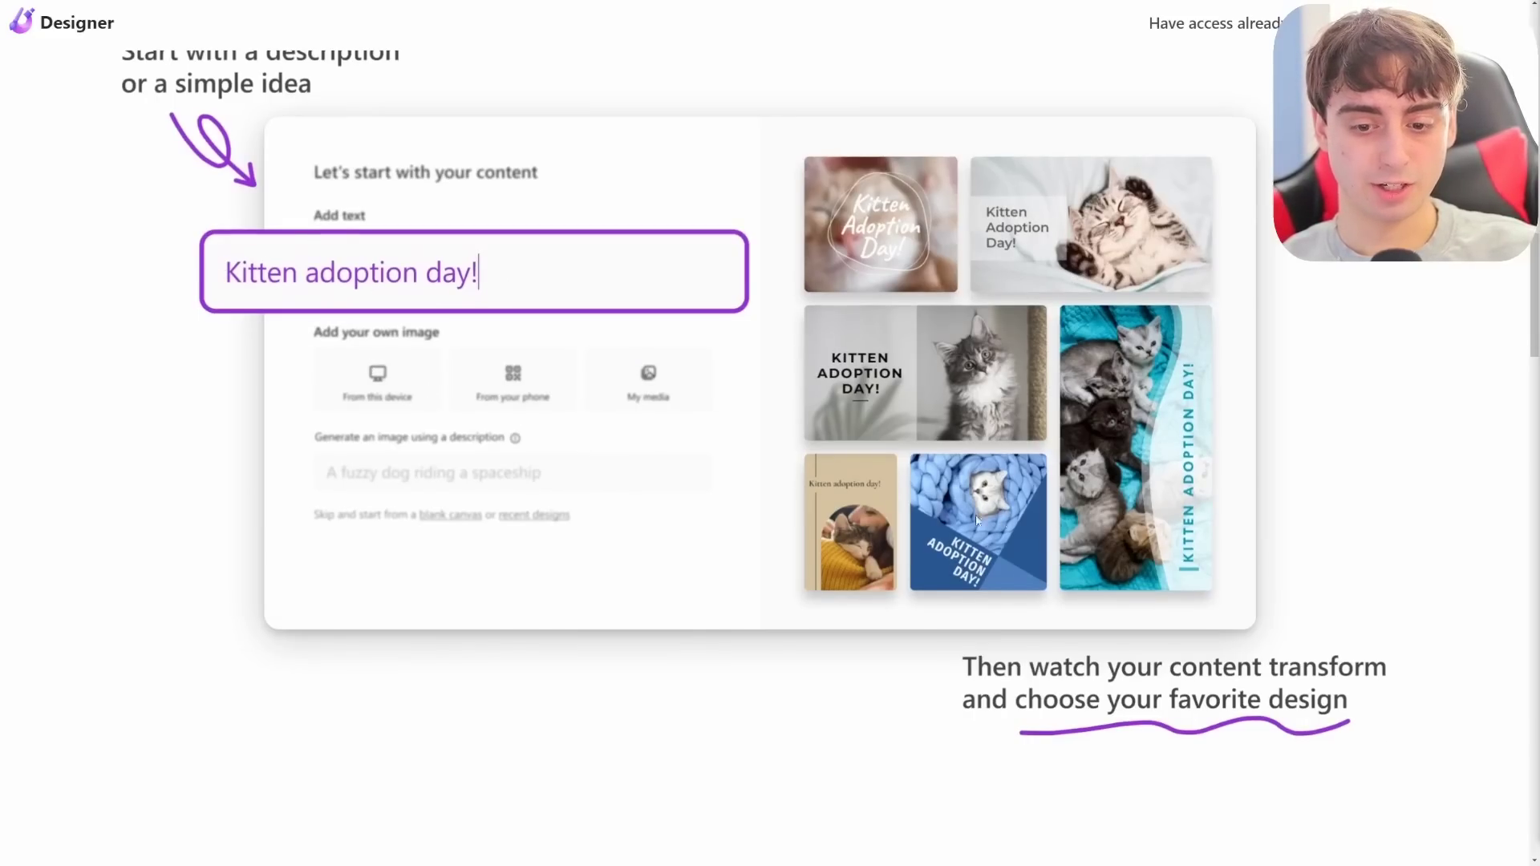
scroll(1076, 508, down, 12)
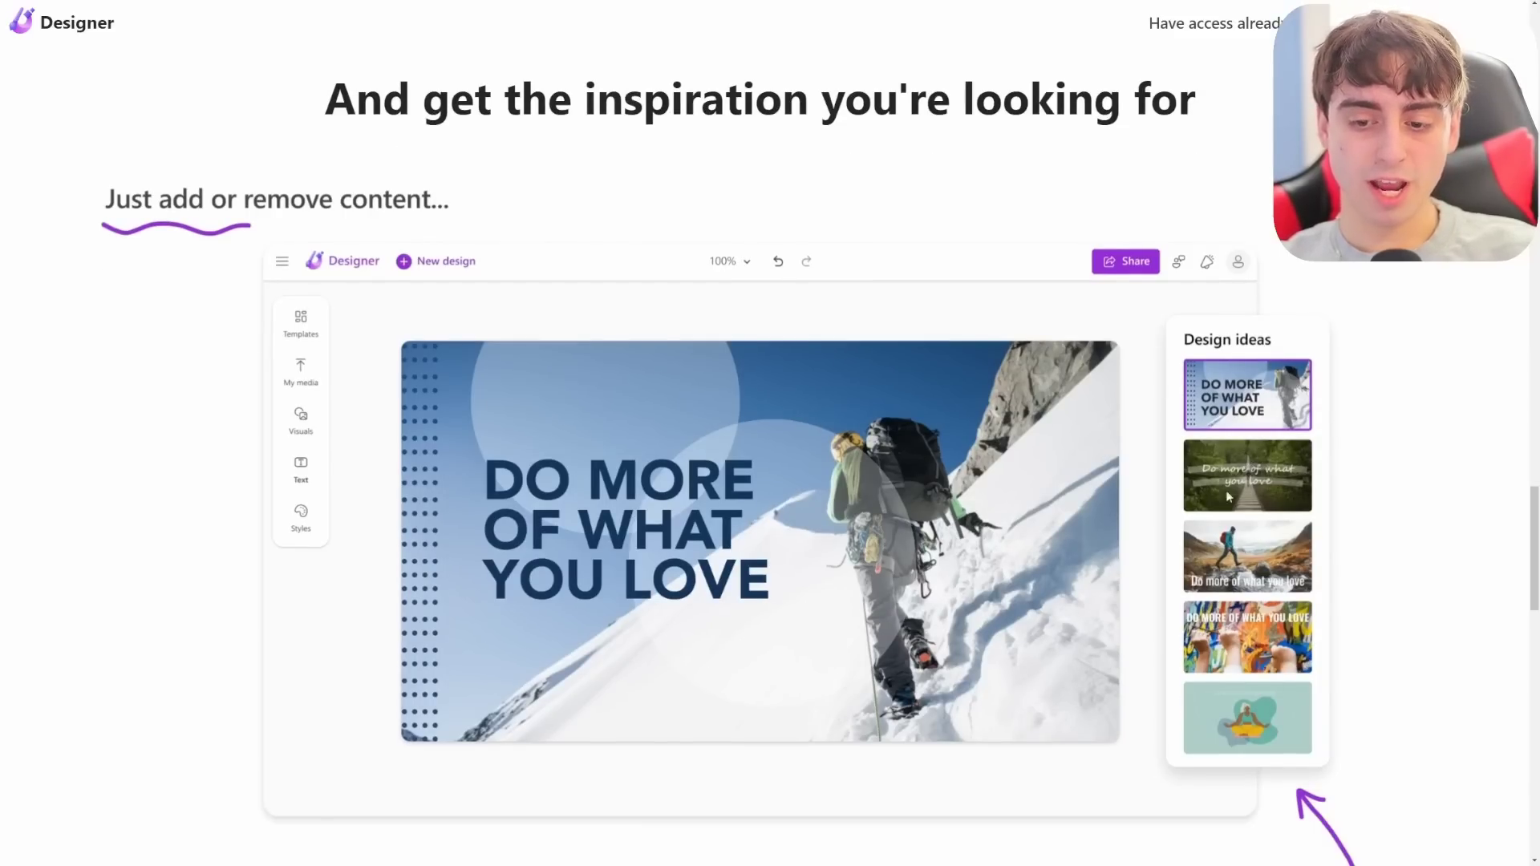
scroll(1257, 634, down, 2)
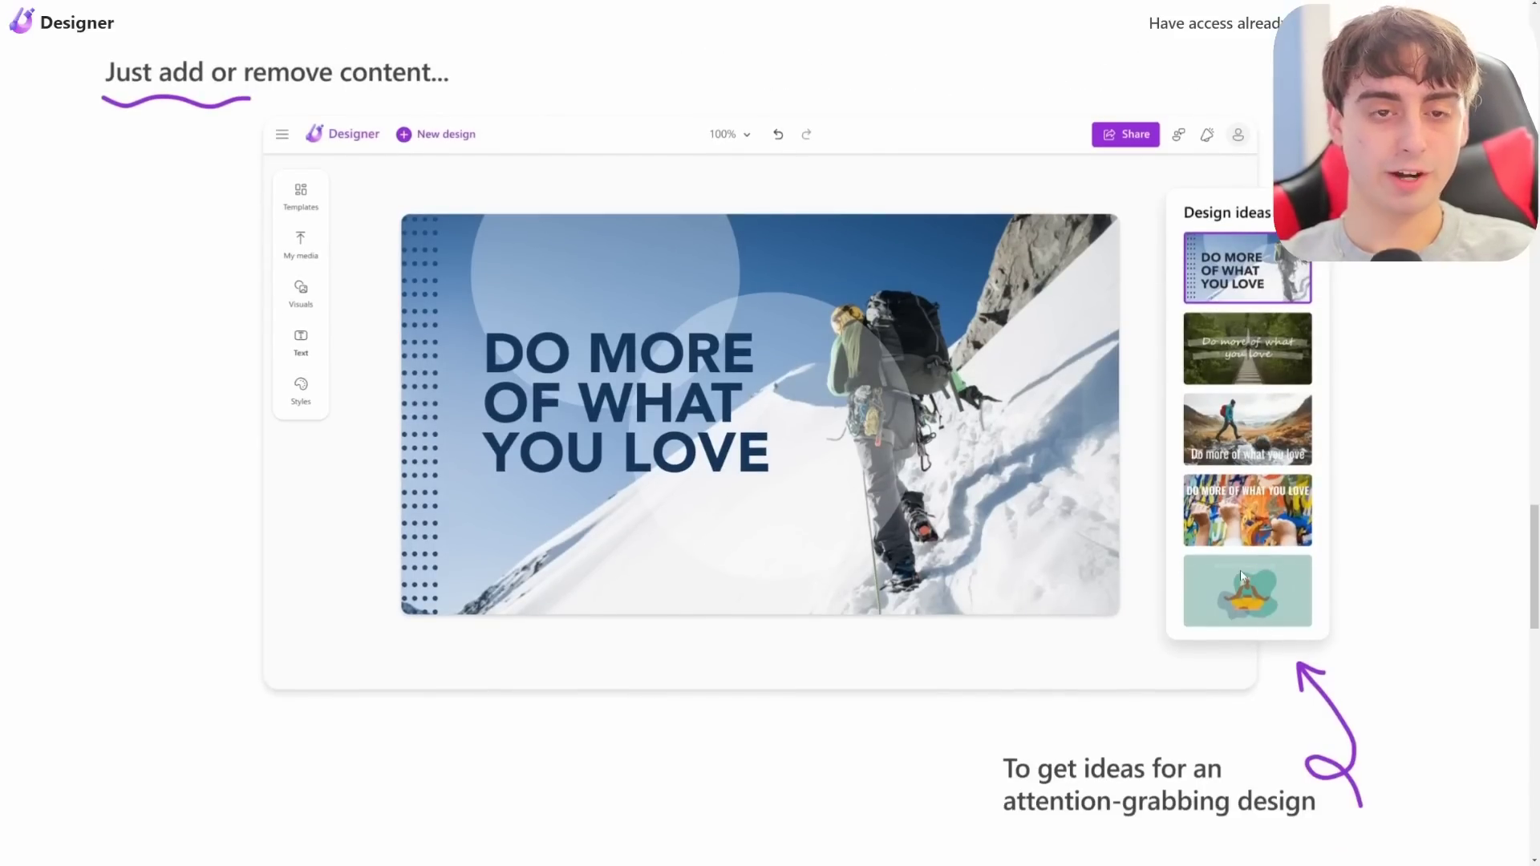
scroll(1083, 516, down, 1)
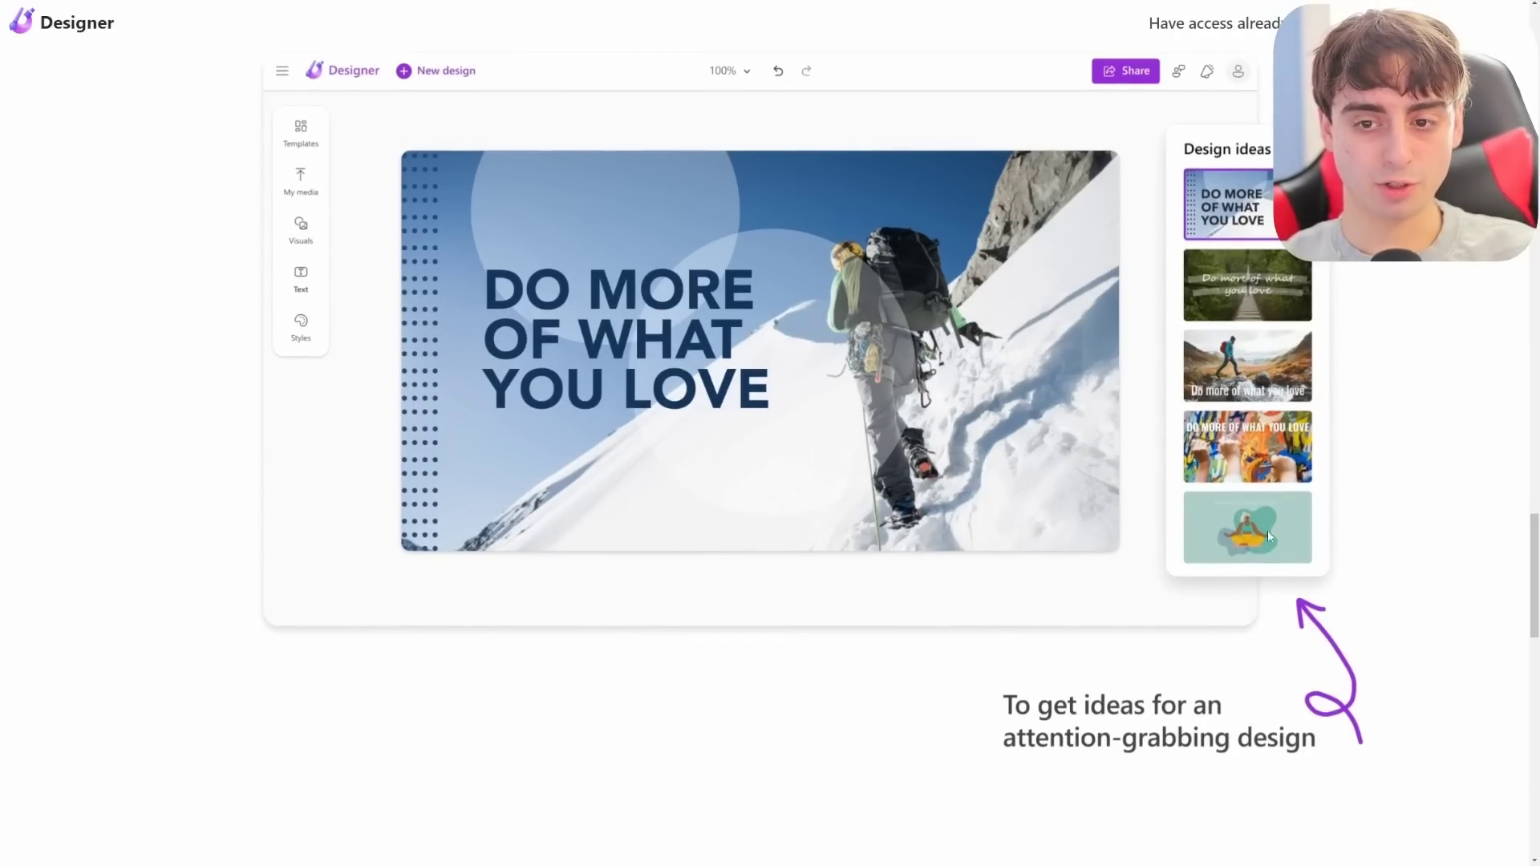
scroll(1106, 532, down, 14)
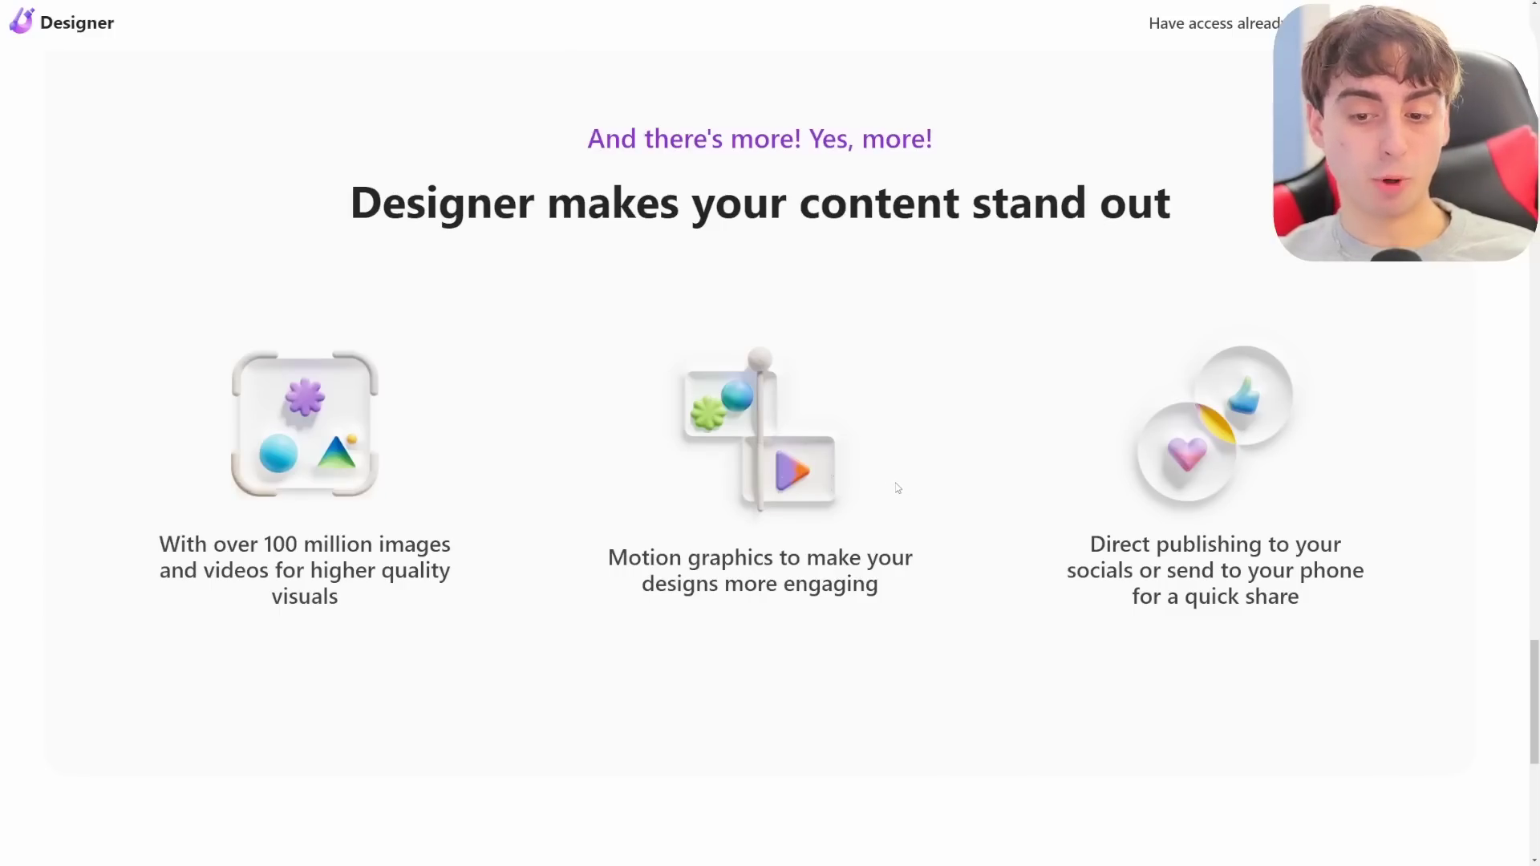
scroll(1315, 501, down, 2)
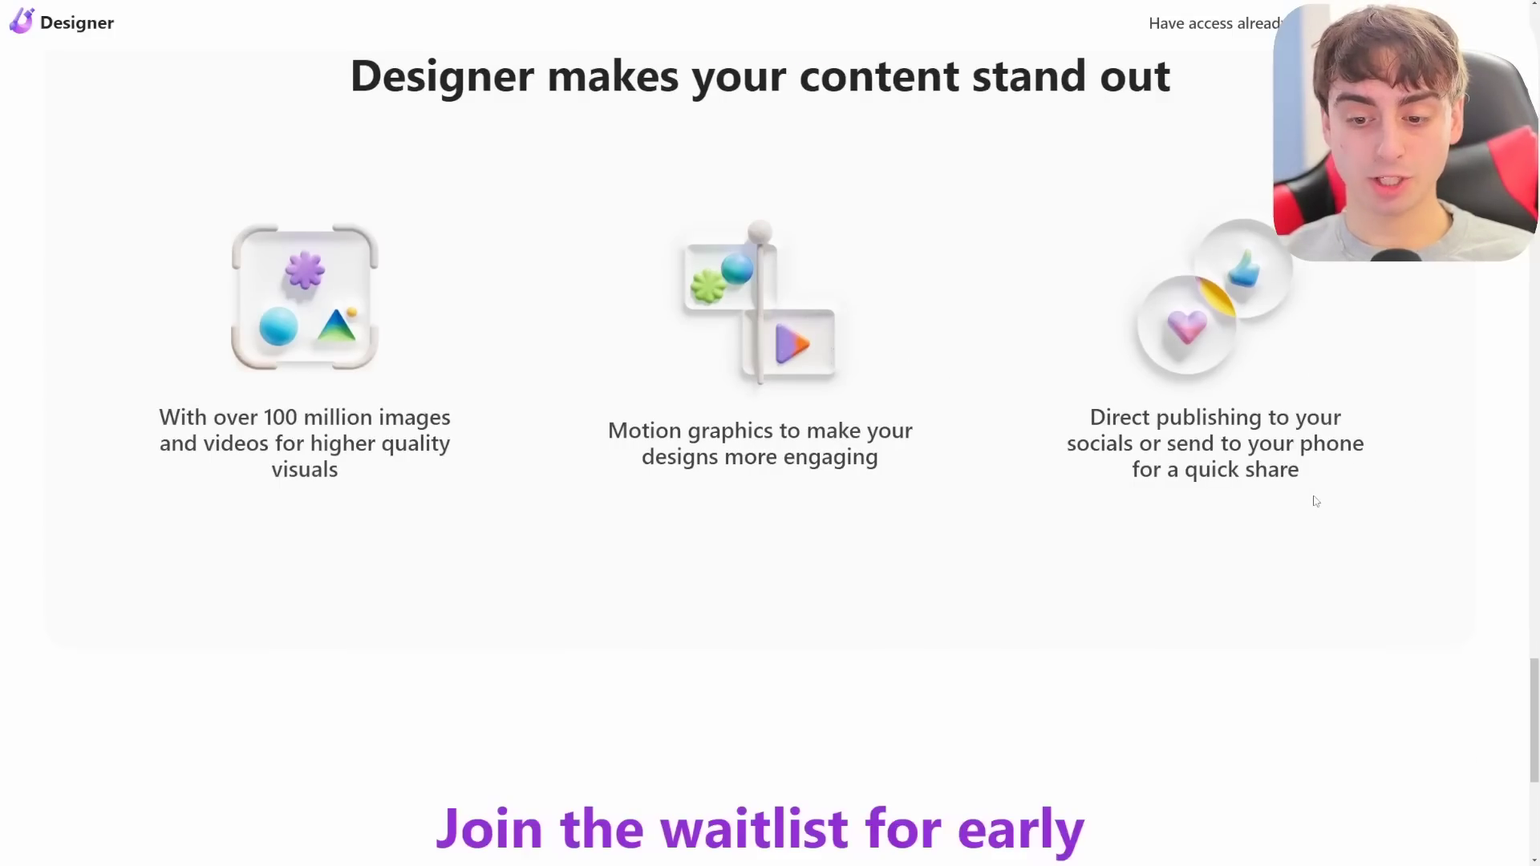
scroll(1431, 306, down, 6)
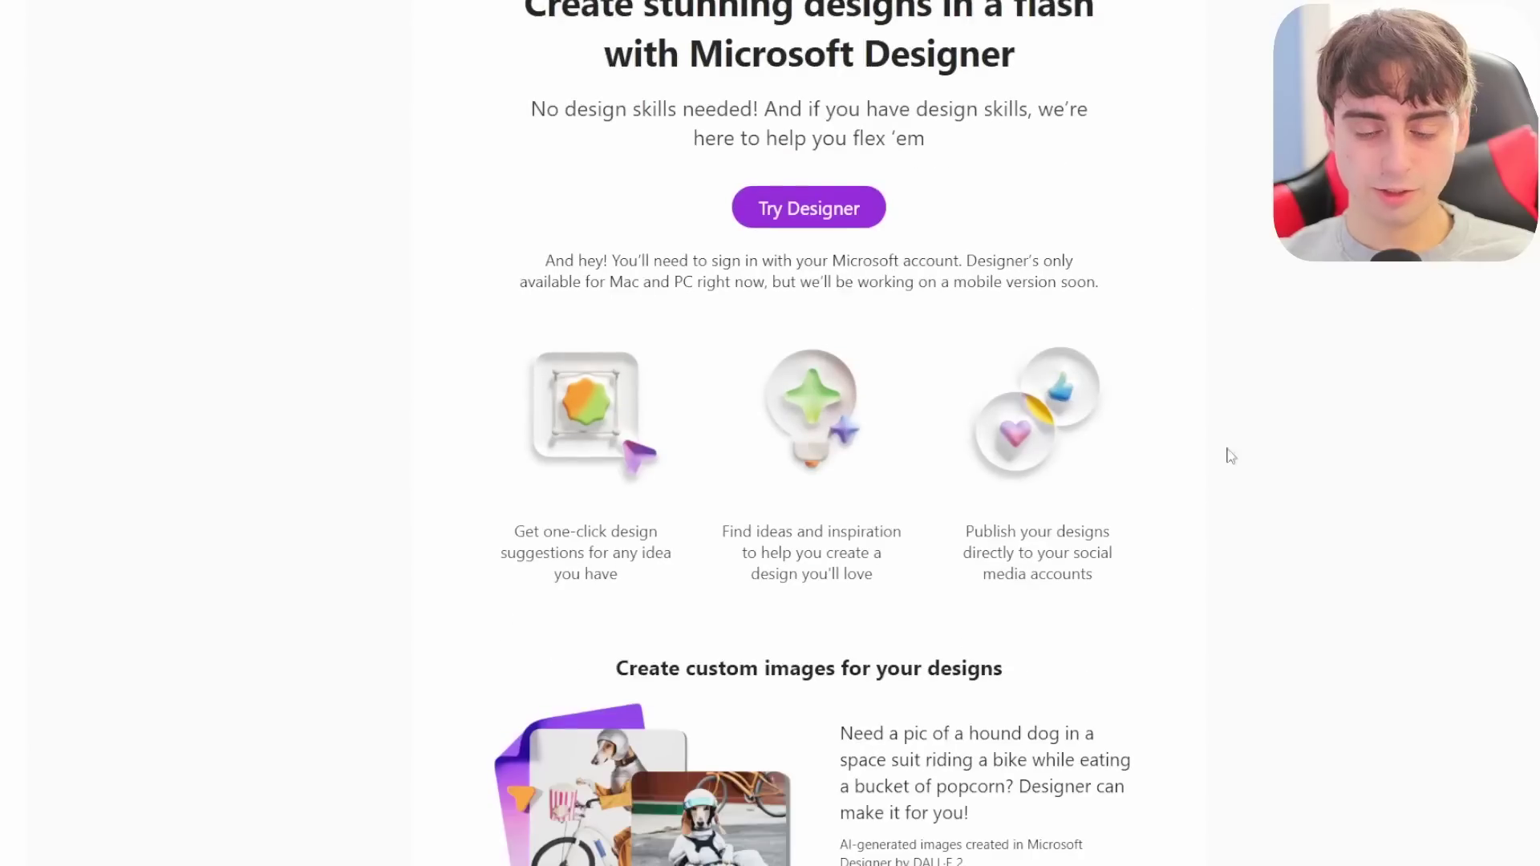
scroll(1264, 406, down, 12)
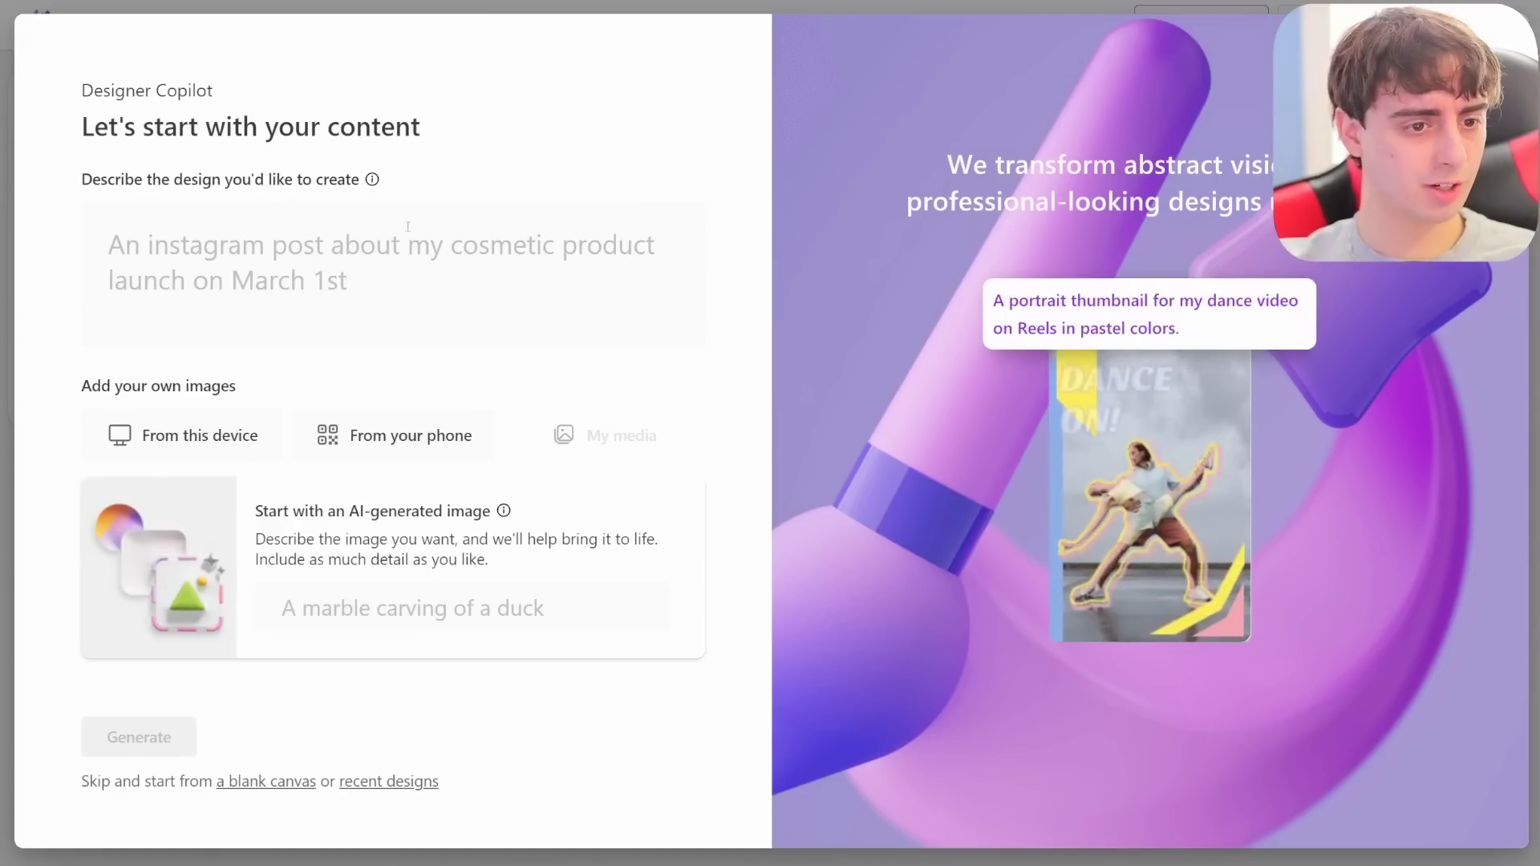
Generate designs from the description 'Step by step guide for creating peppermint sticks'
click(556, 262)
text(Step by step guide for creating peppermint sticks)
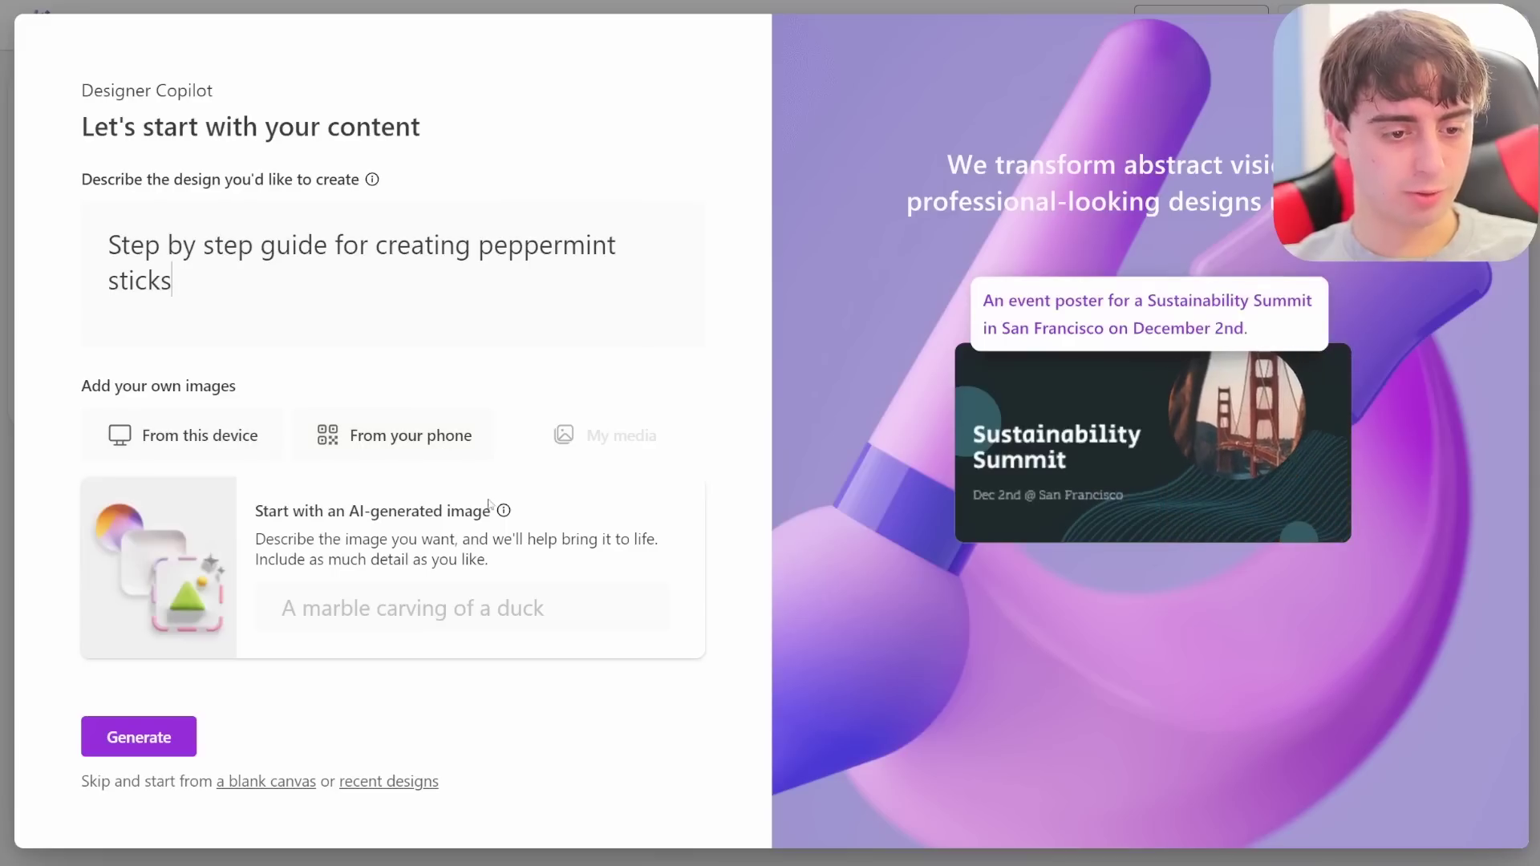
mouse_move(505, 512)
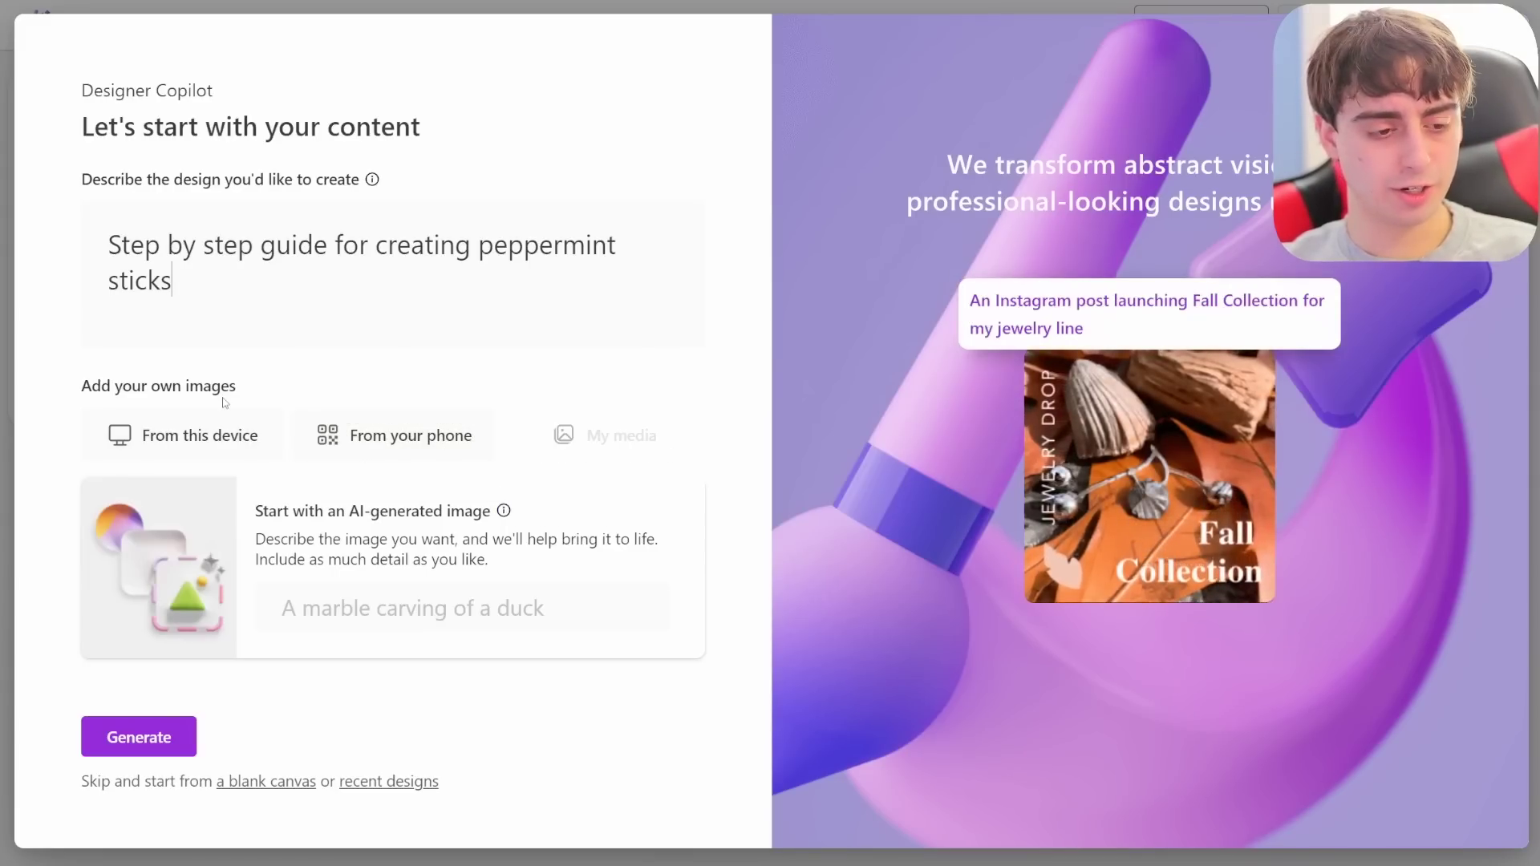
click(106, 265)
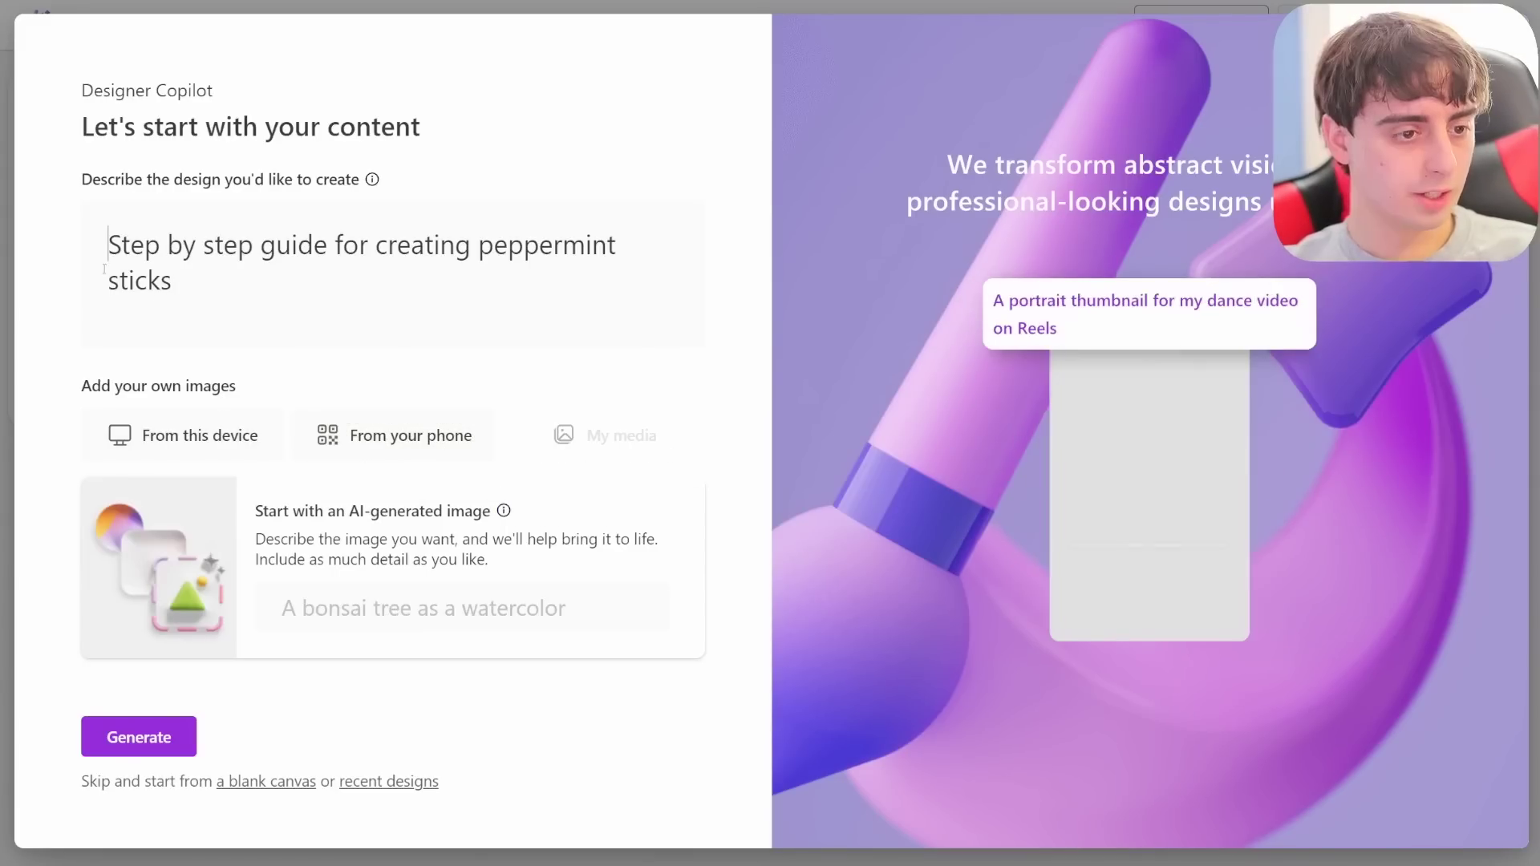
click(138, 737)
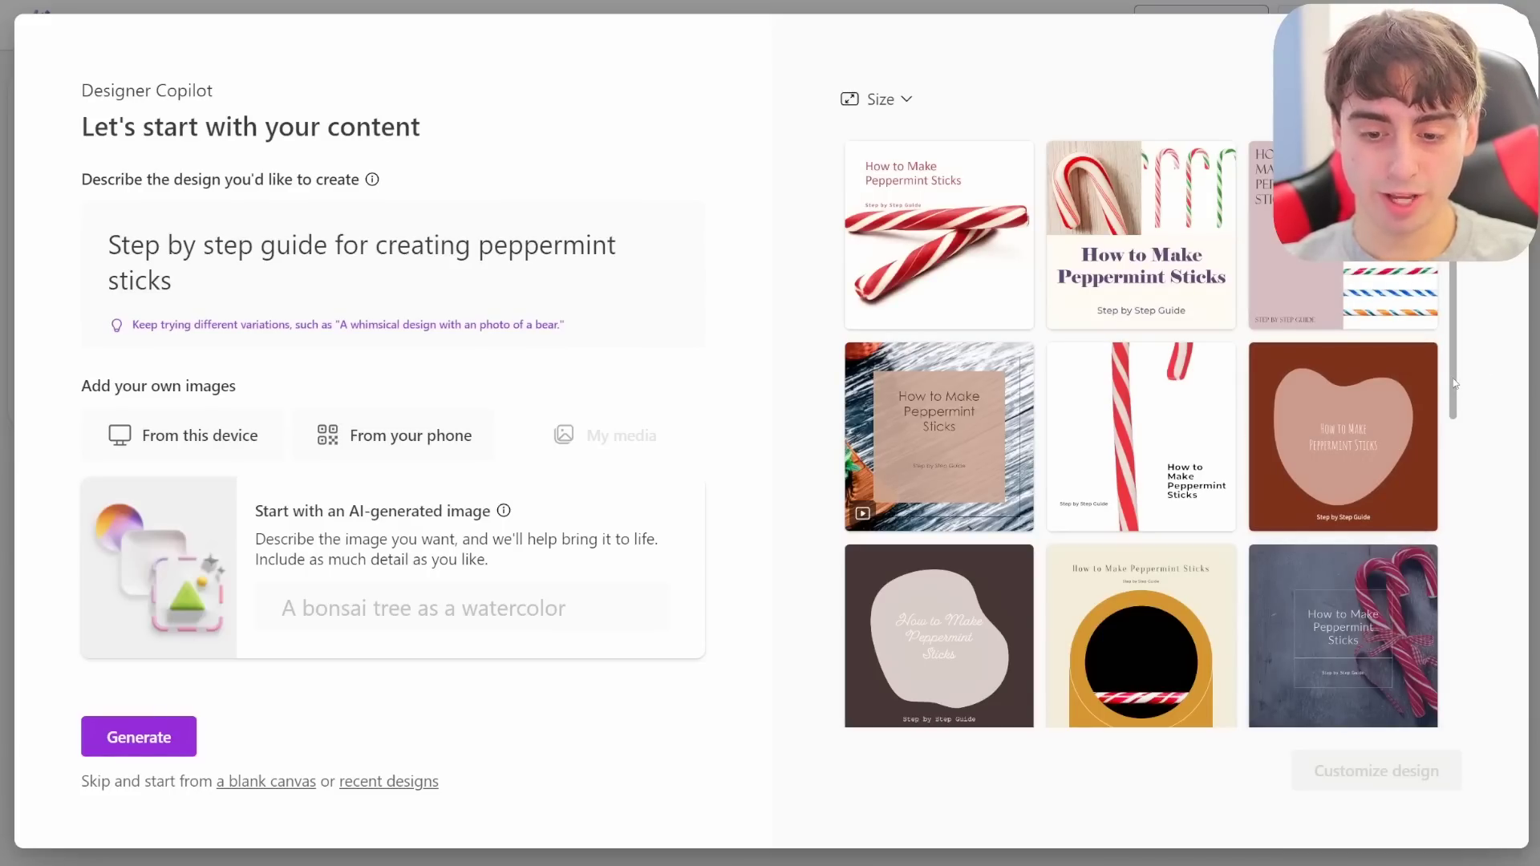
Pick the first suggested peppermint-stick design card
scroll(1454, 384, down, 5)
scroll(1436, 307, up, 8)
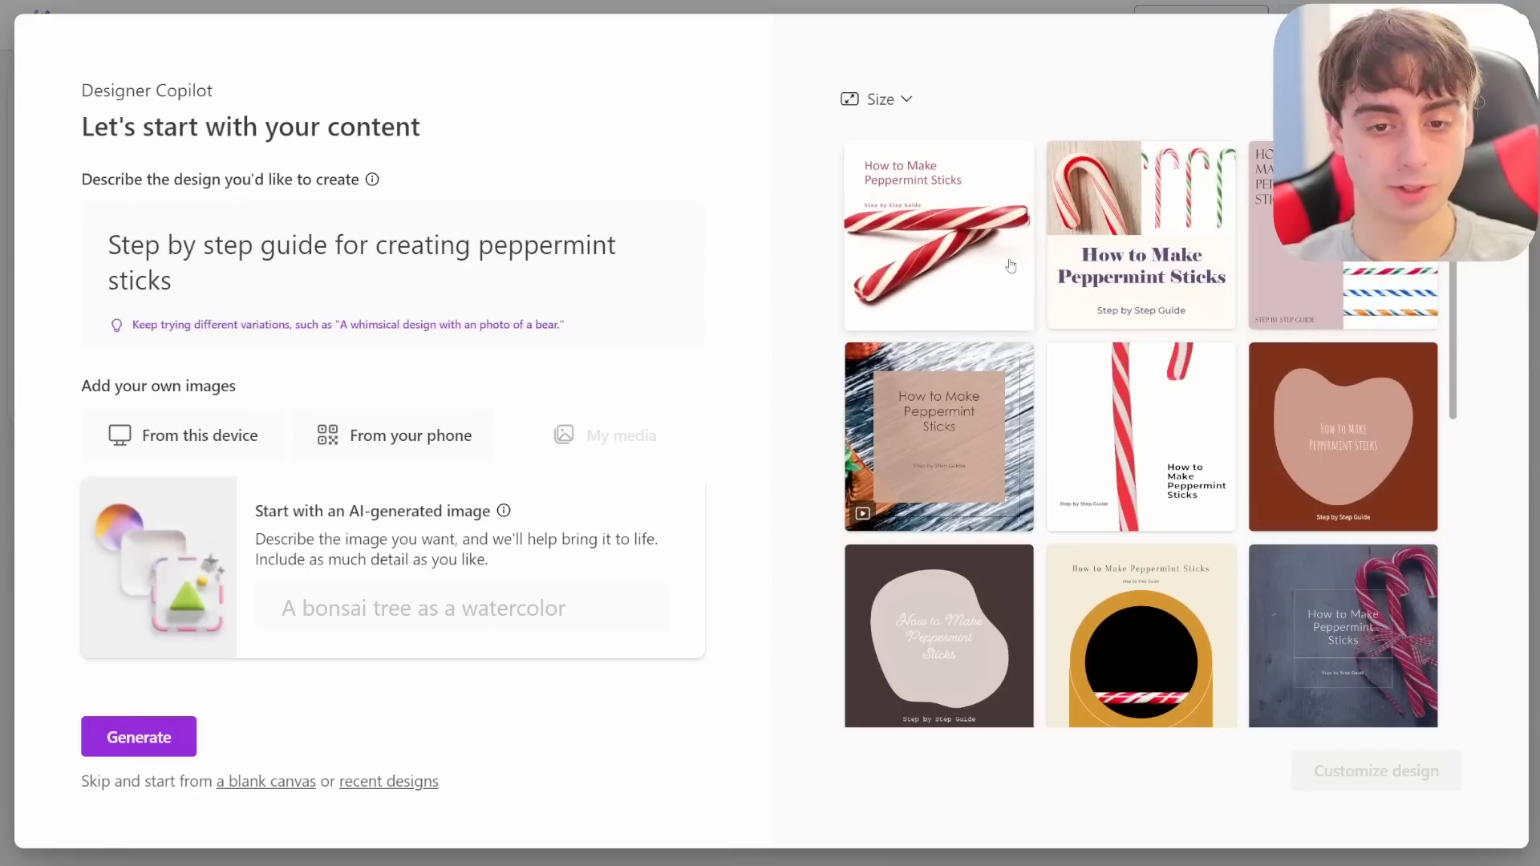
click(962, 303)
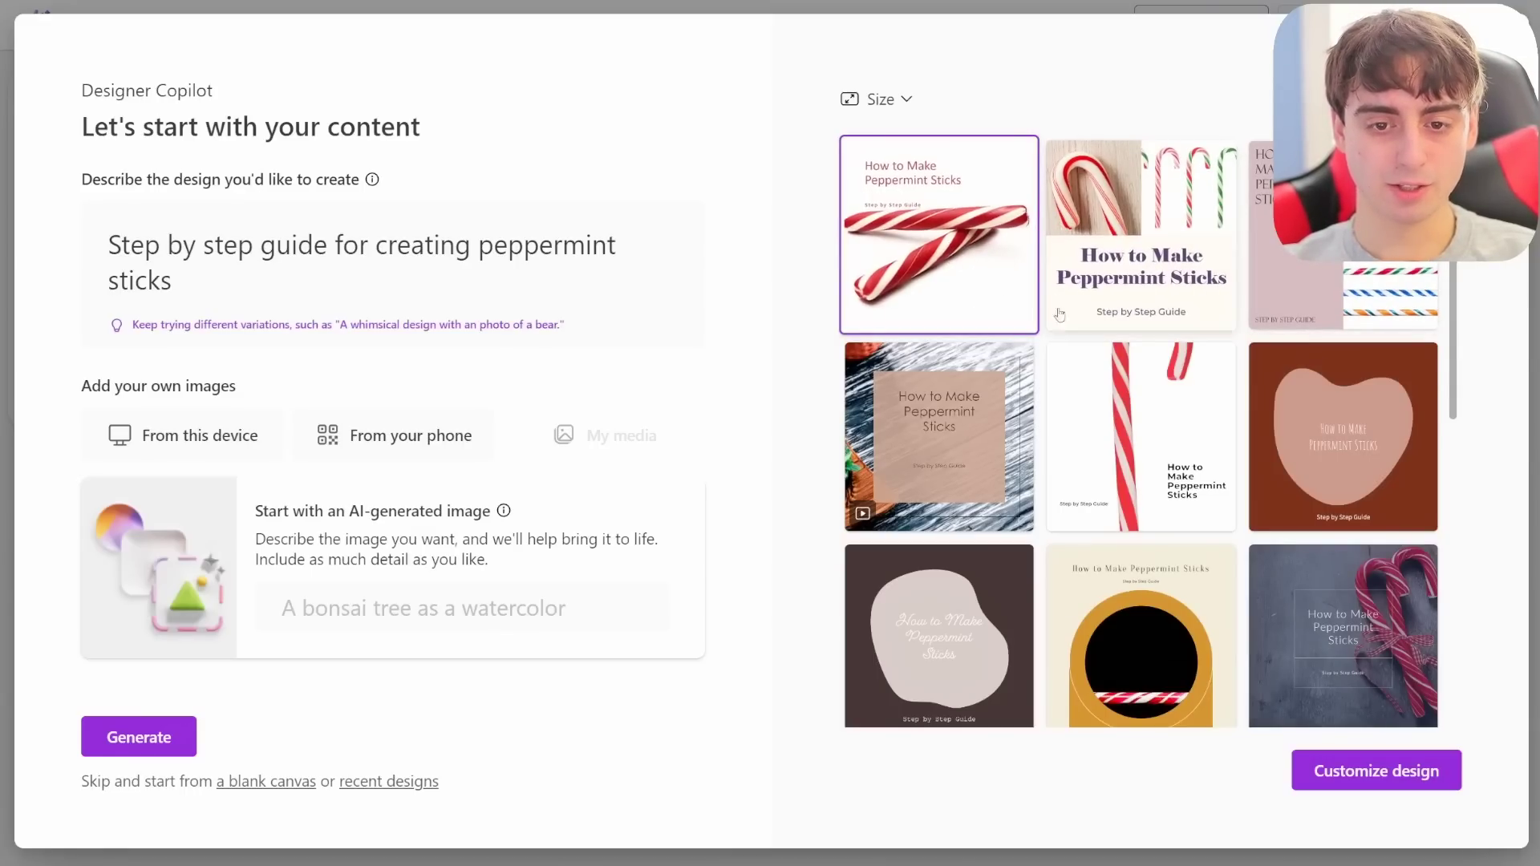
Open the peppermint-stick design for editing, browse its Copilot ideas, and bring up the templates
click(1361, 766)
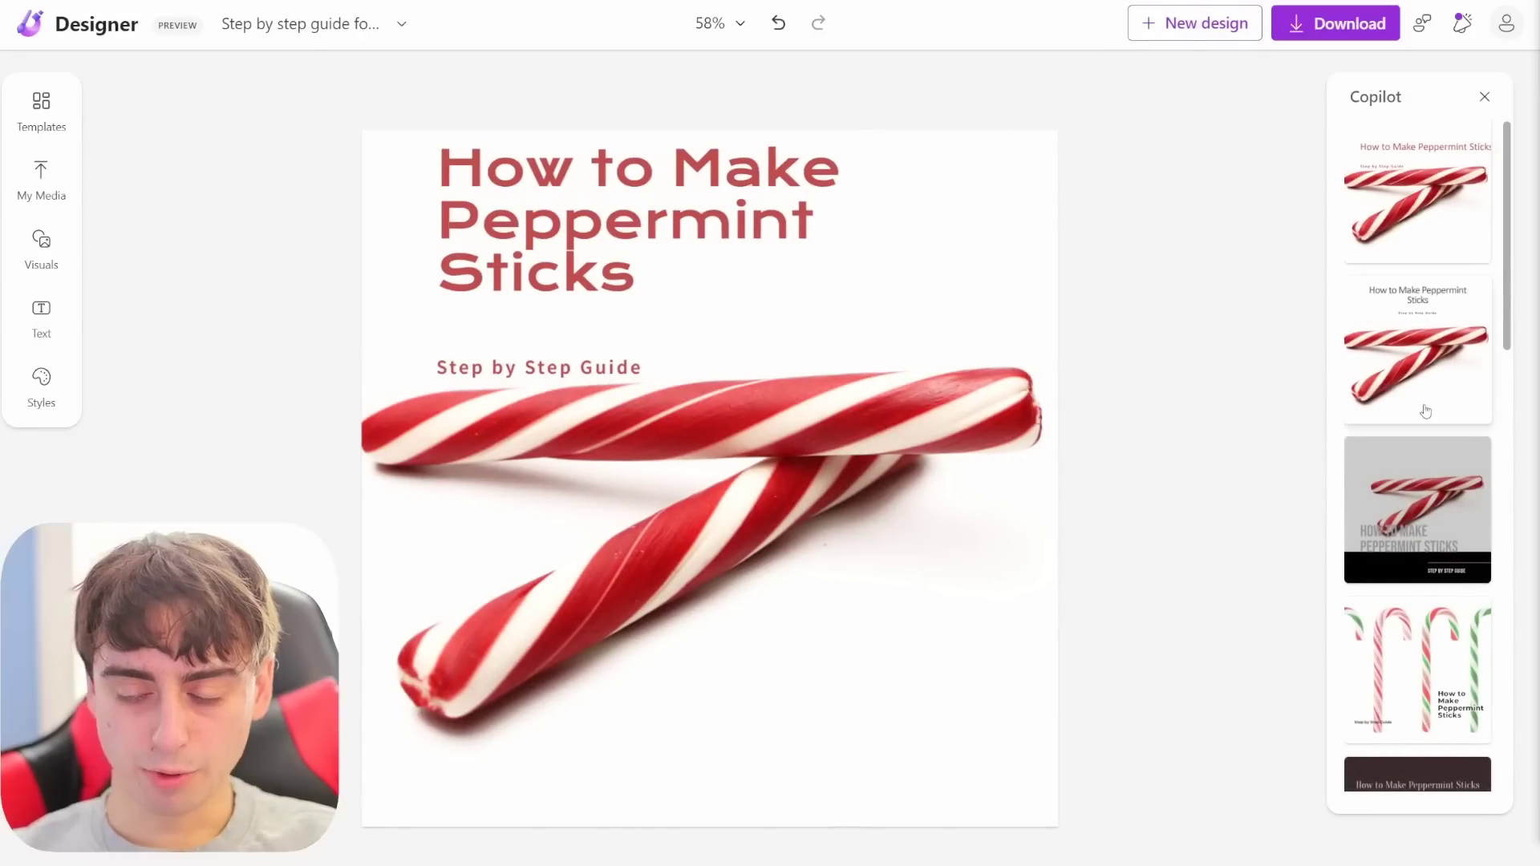
scroll(1411, 276, down, 9)
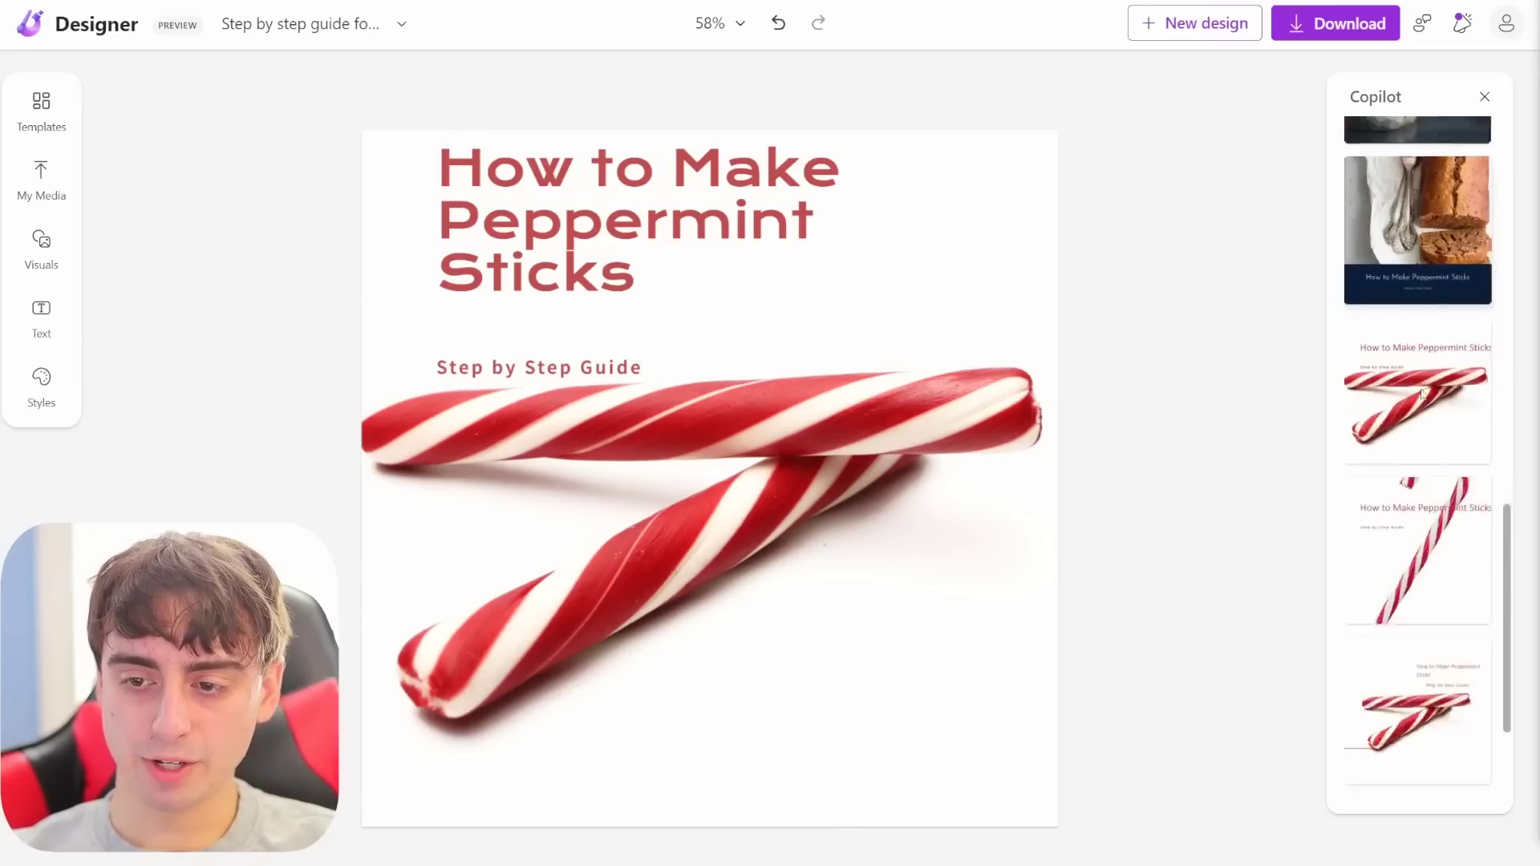
scroll(1392, 281, up, 4)
scroll(1414, 134, up, 4)
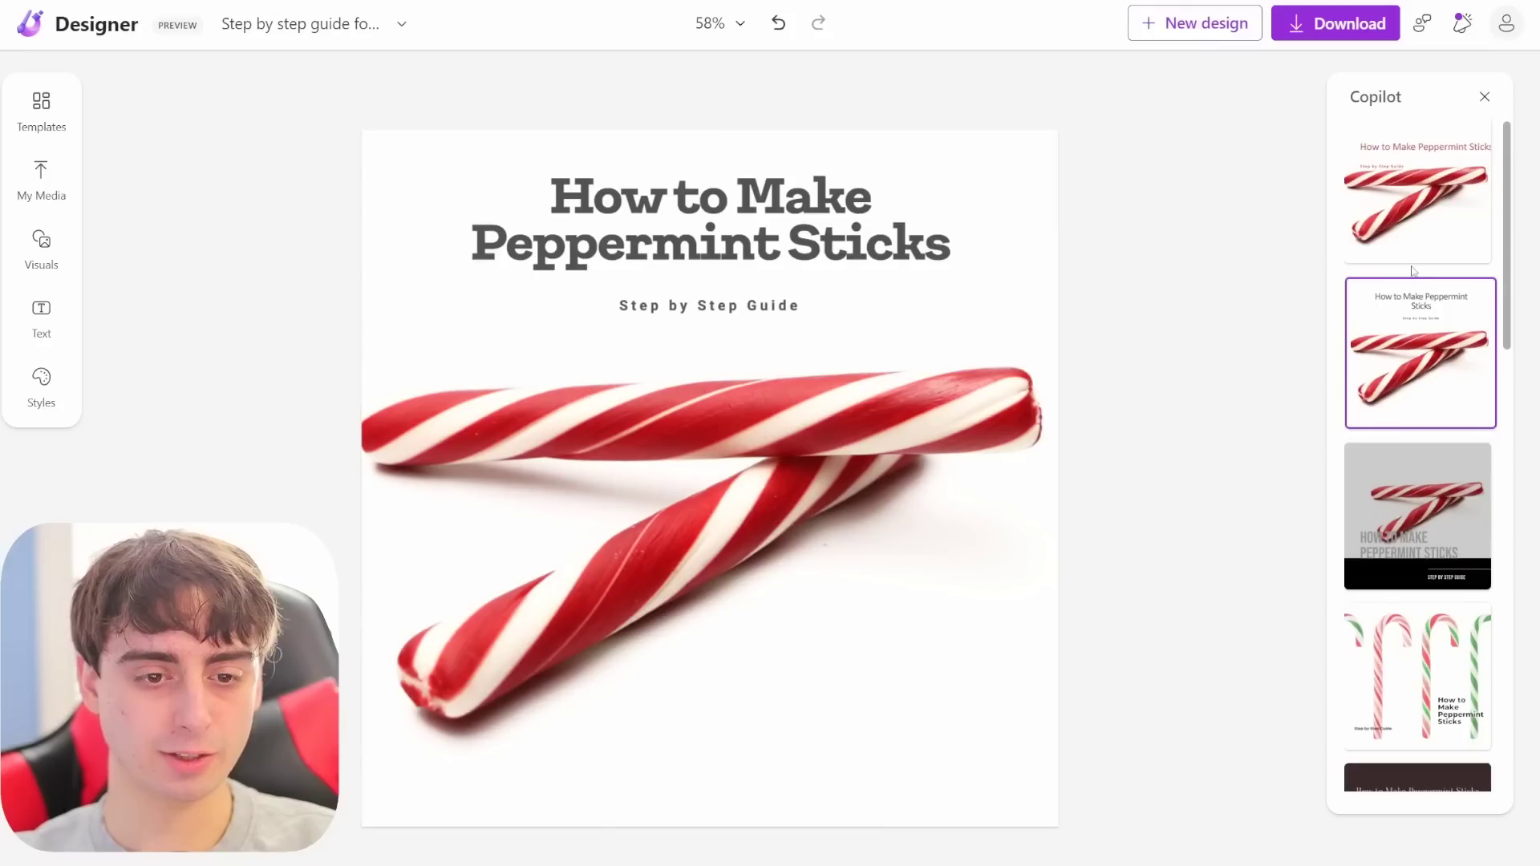
click(1438, 507)
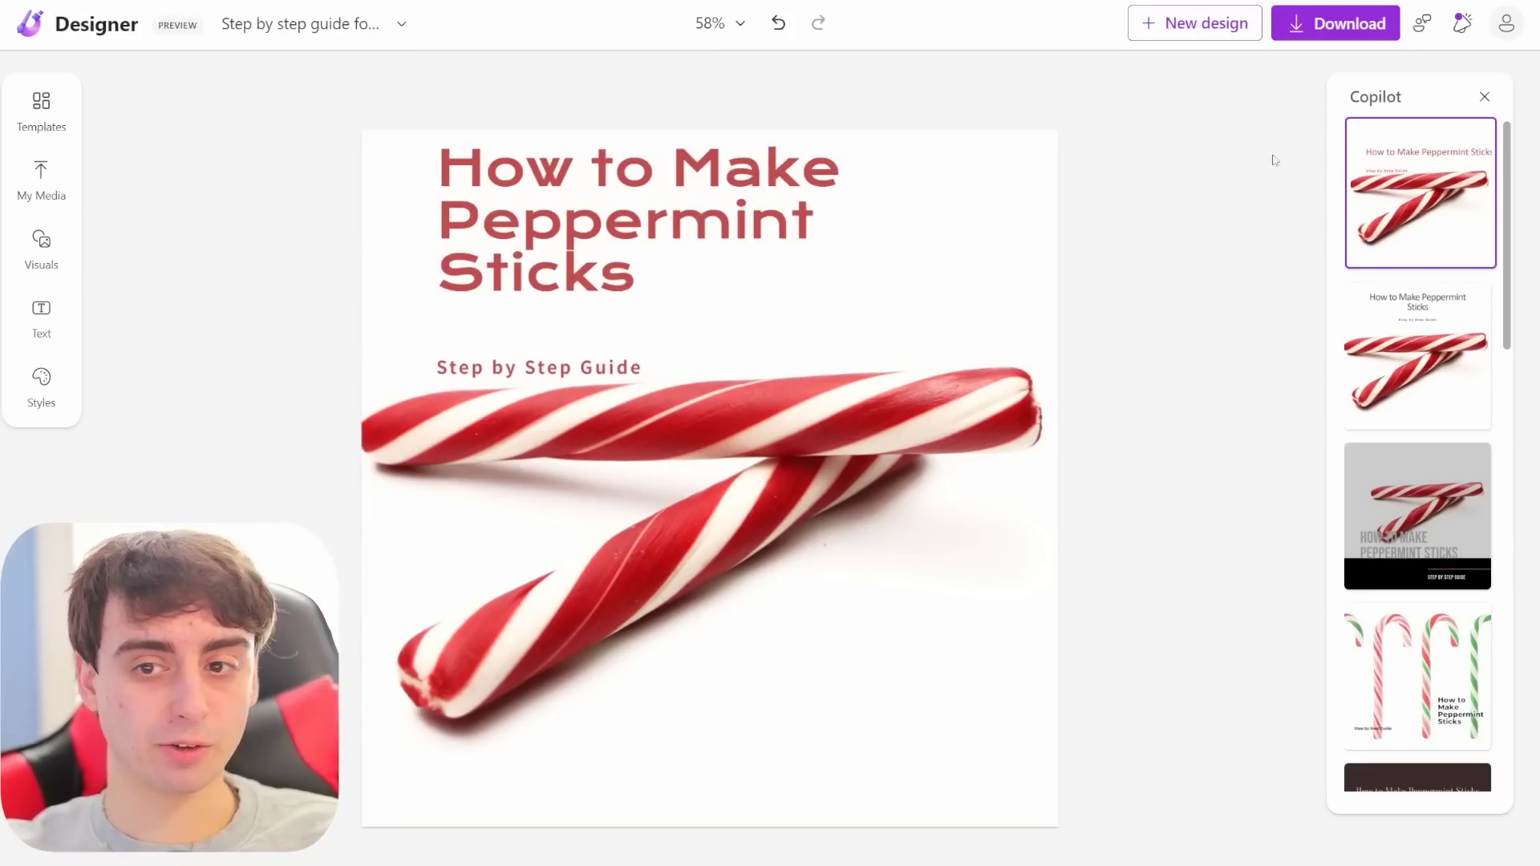
click(41, 110)
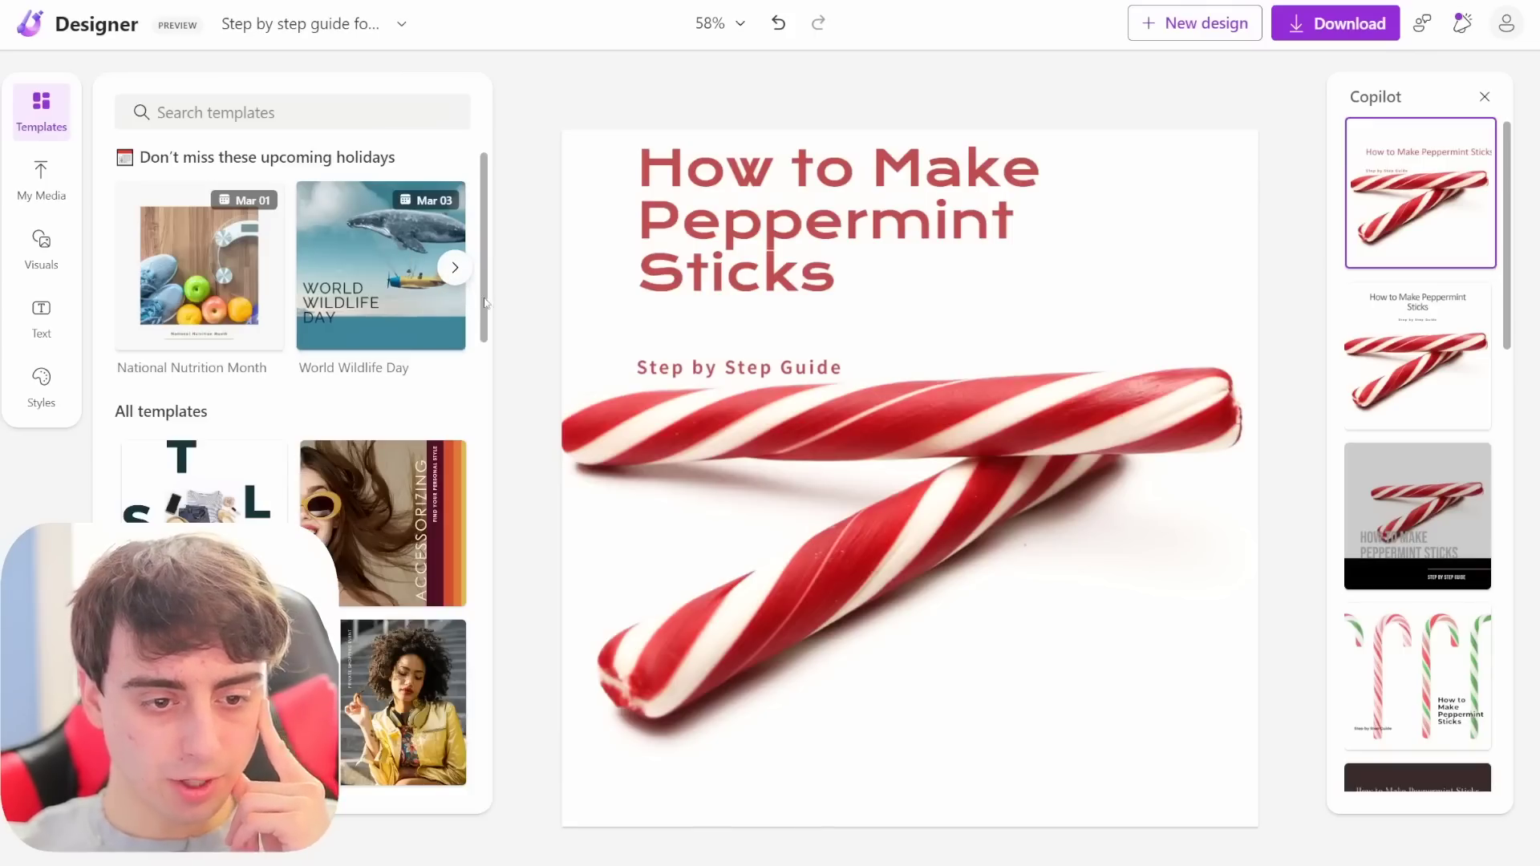
Browse the template library and search it for 'candy'
scroll(477, 361, down, 5)
scroll(474, 447, down, 15)
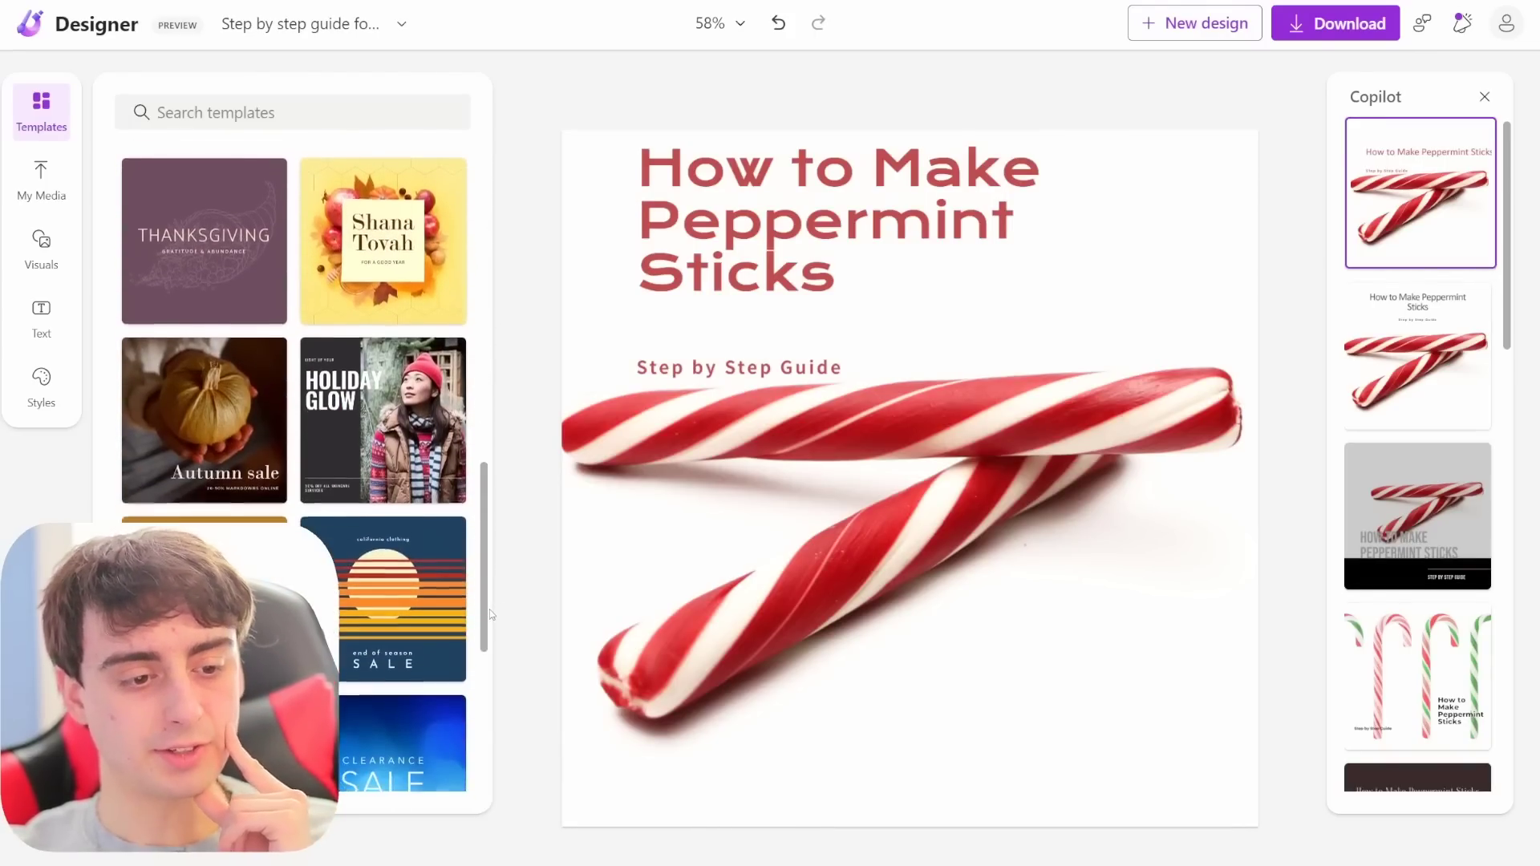
scroll(481, 762, up, 20)
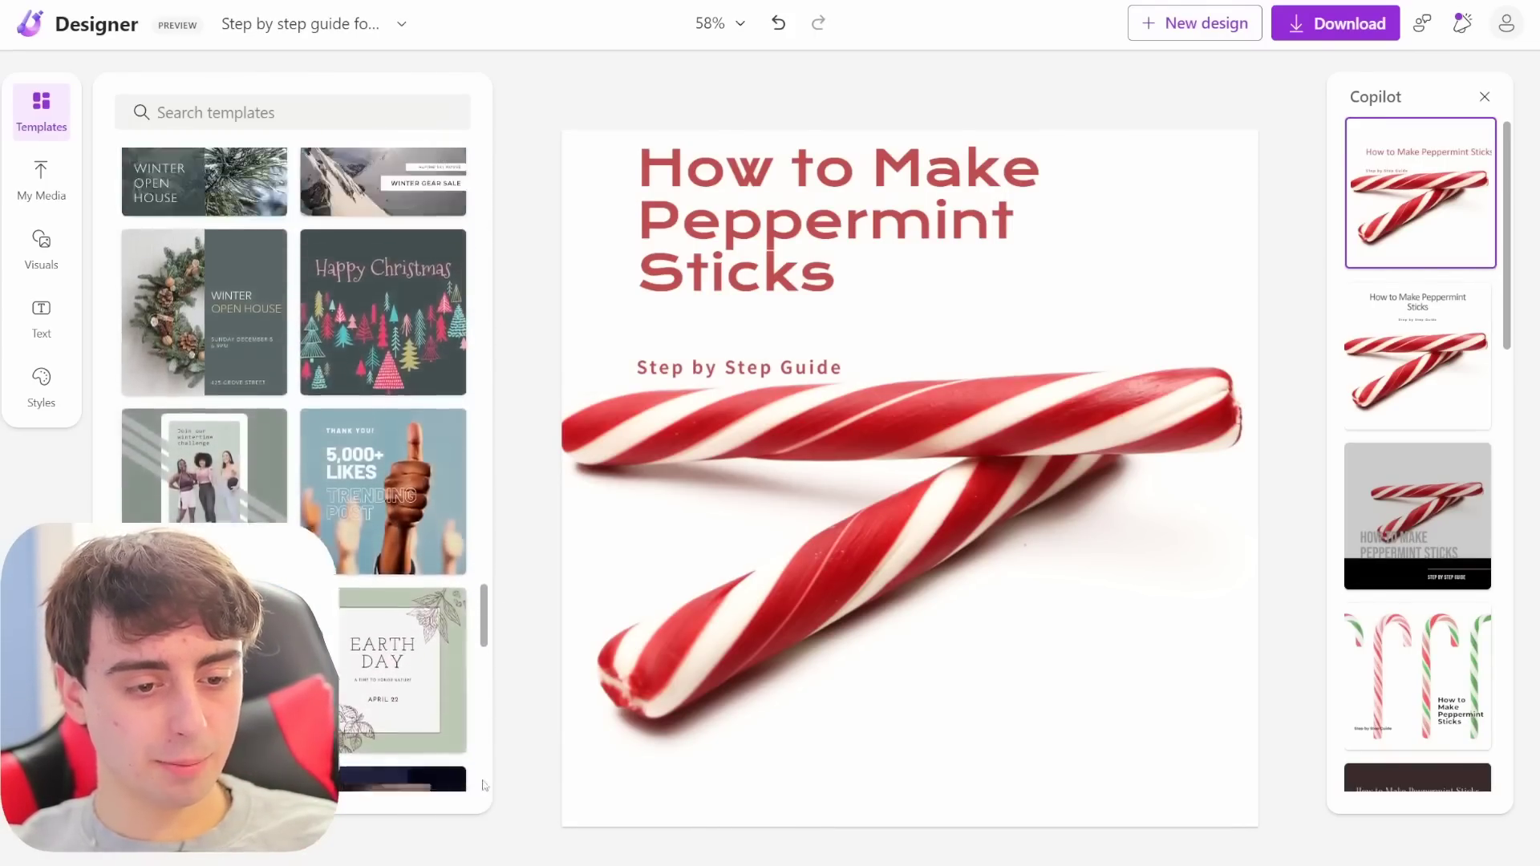
scroll(491, 293, down, 1)
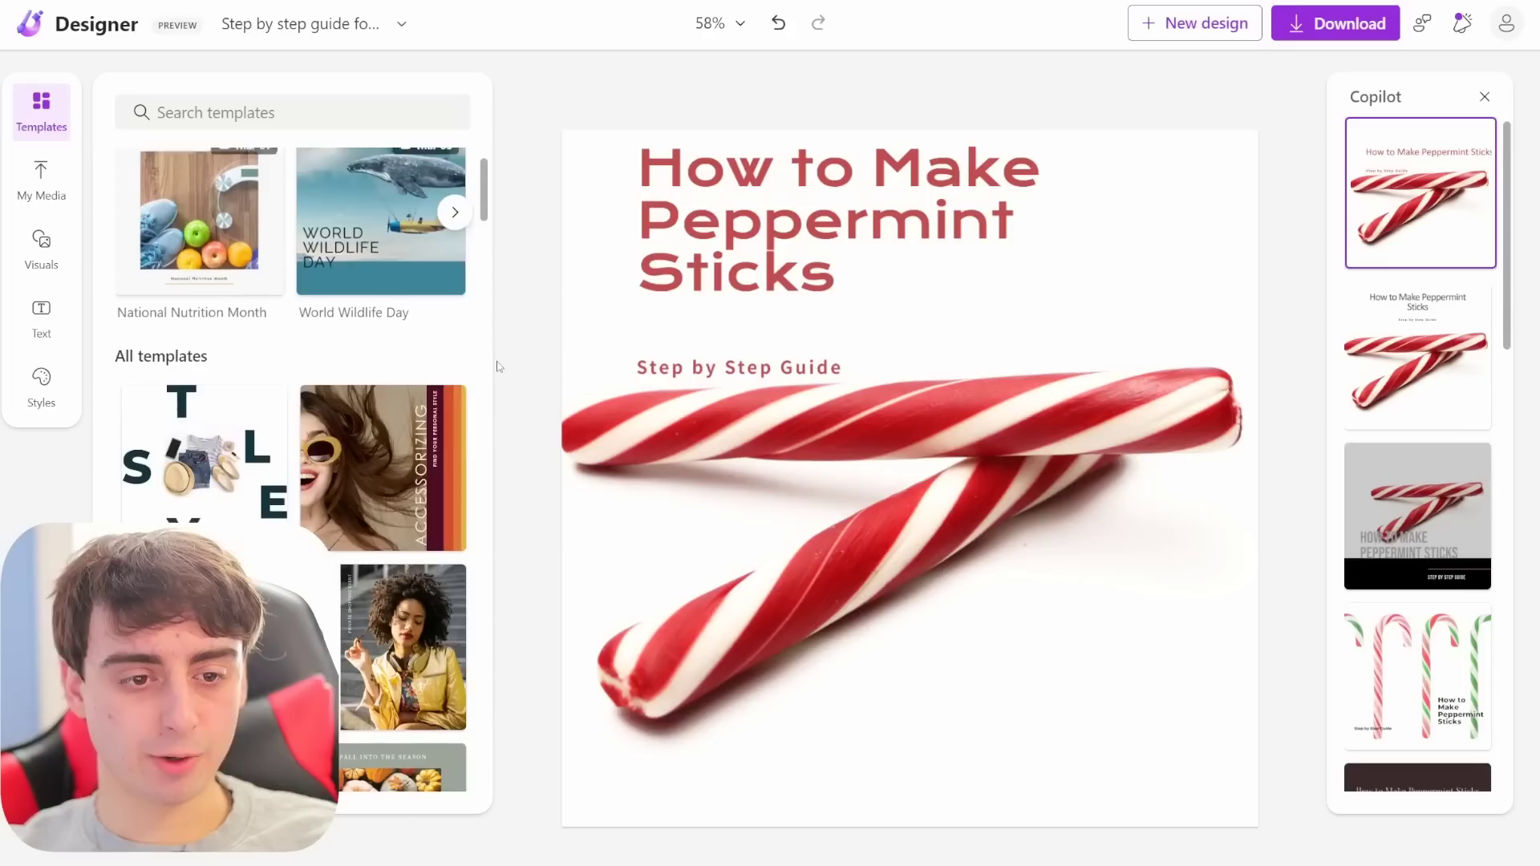
scroll(491, 293, up, 1)
drag(484, 198, 488, 160)
click(410, 126)
text(candy)
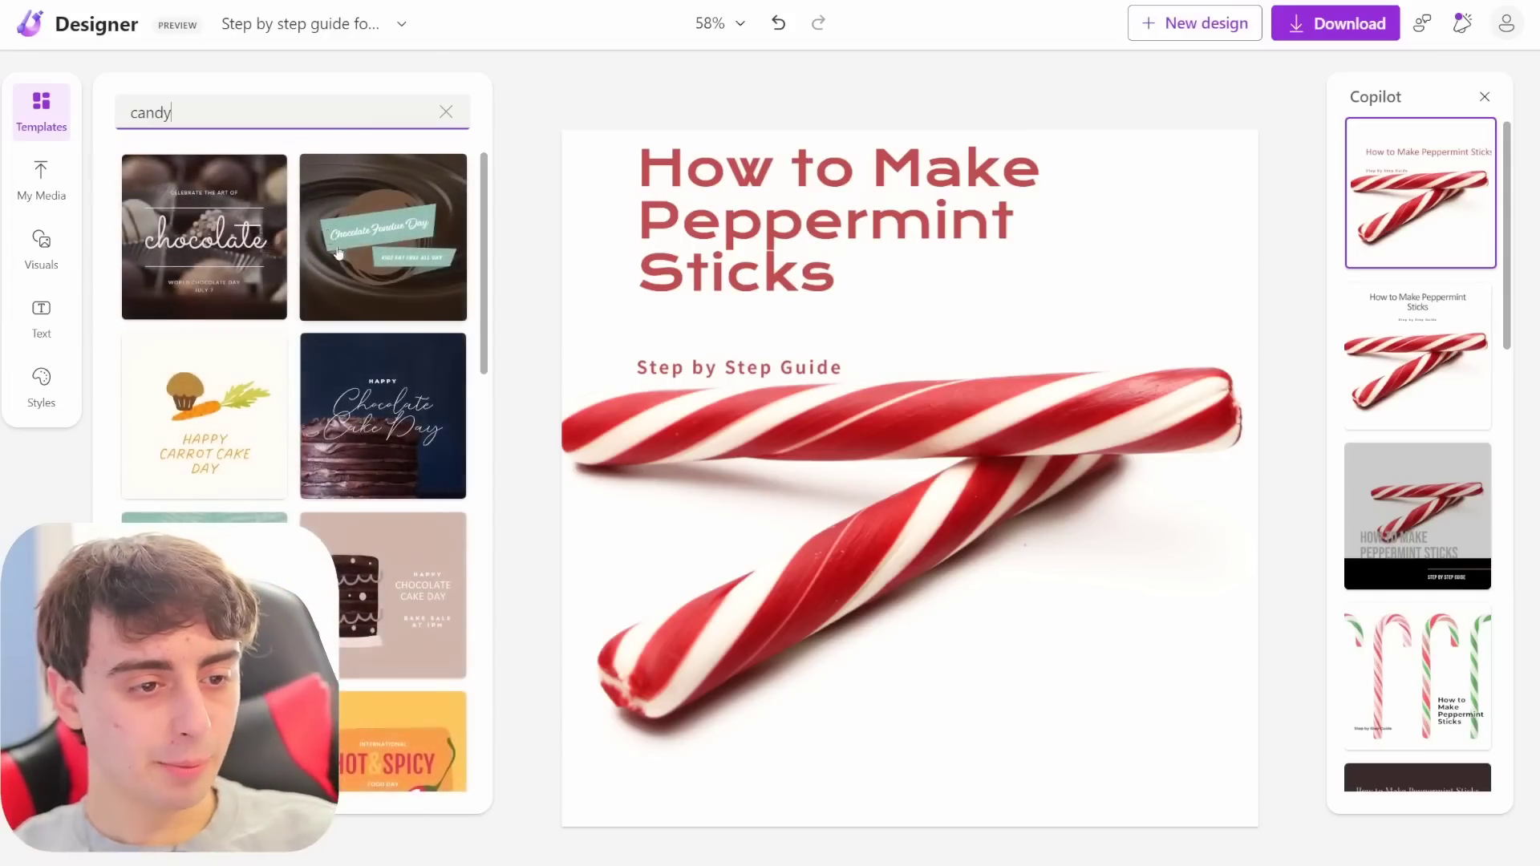
drag(486, 274, 465, 193)
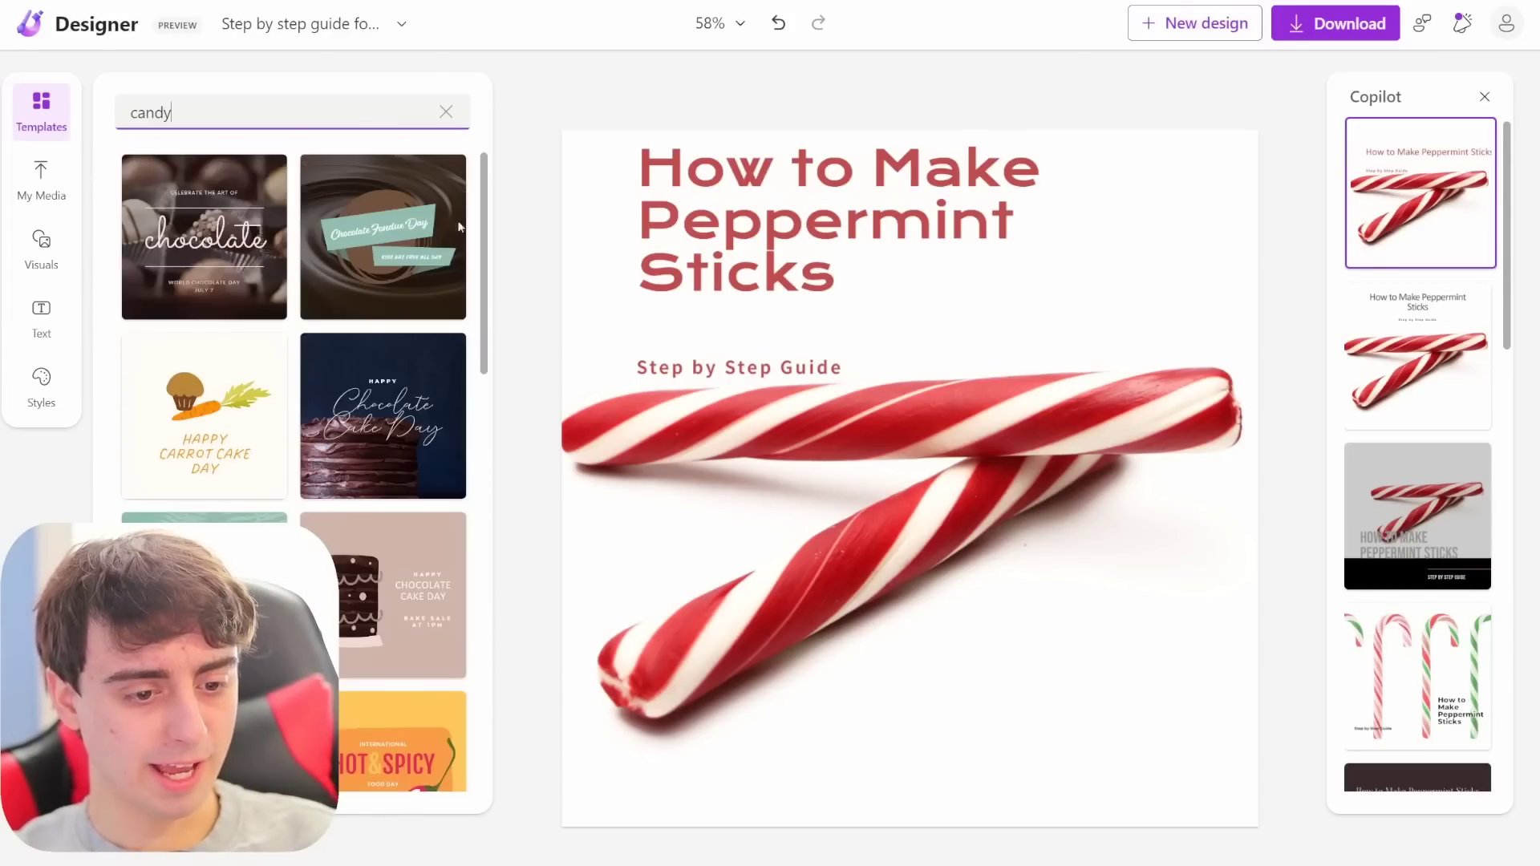
Replace the template search term with 'monkey'
scroll(460, 227, down, 10)
scroll(424, 315, up, 10)
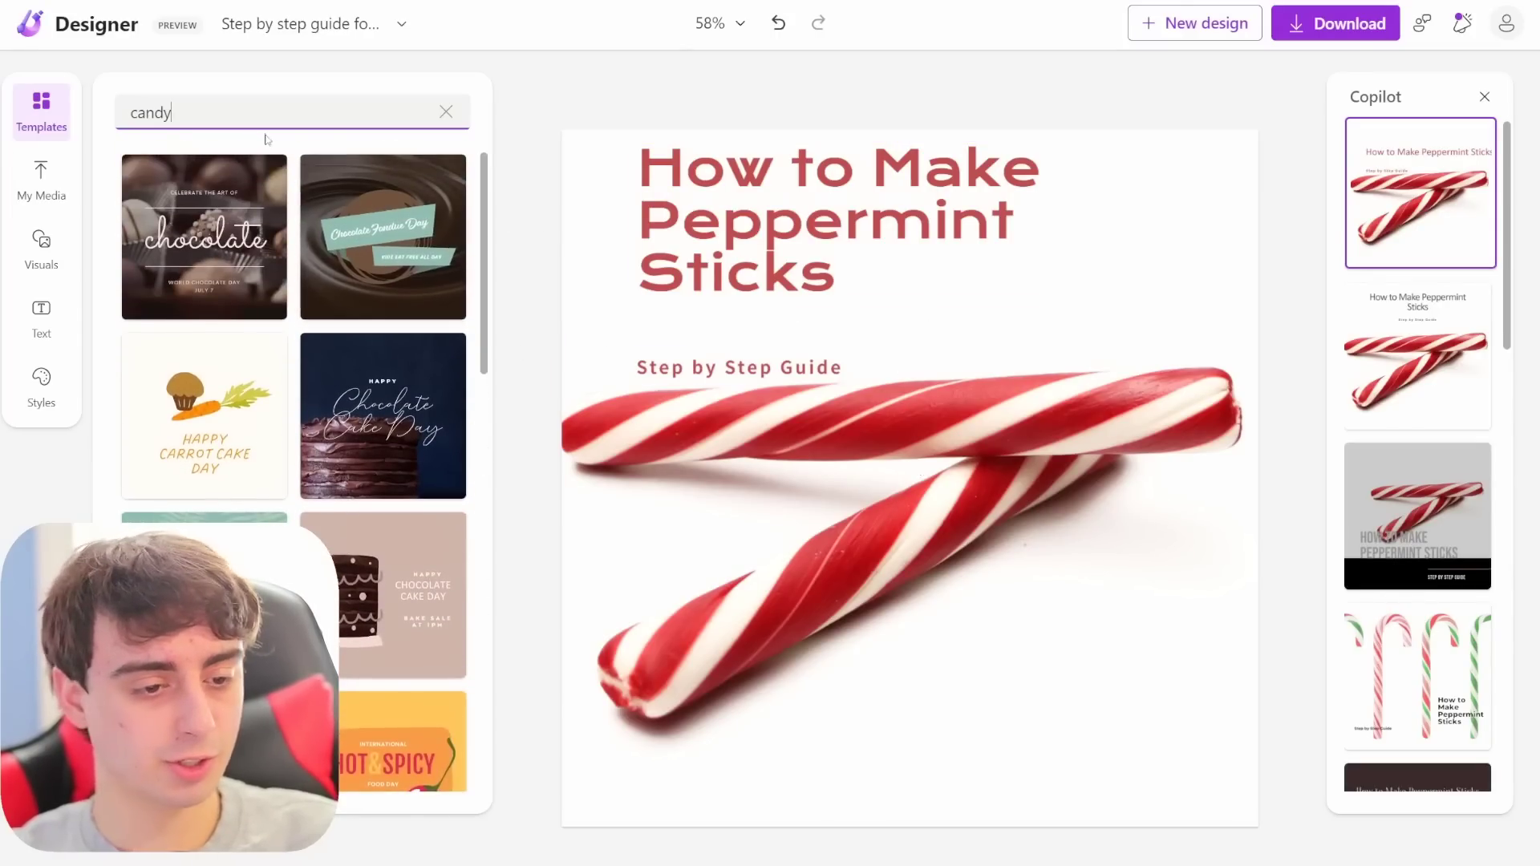
double_click(191, 110)
text(monkey)
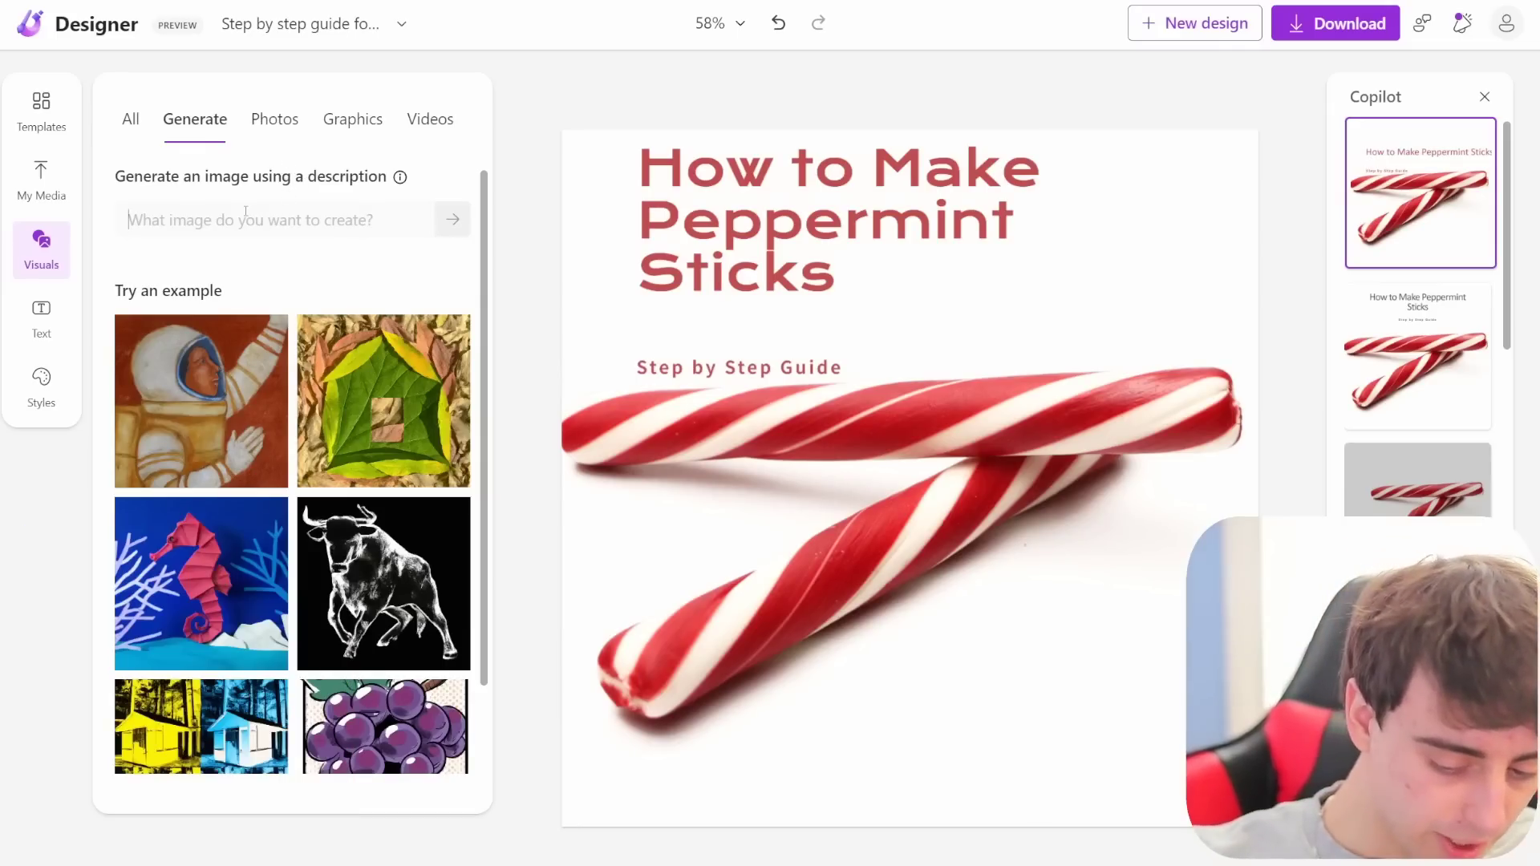
Generate 'peppermint sticks' images, then regenerate with the 'from behind, sunset at golden hour' variation
click(245, 211)
text(peppermint sticks)
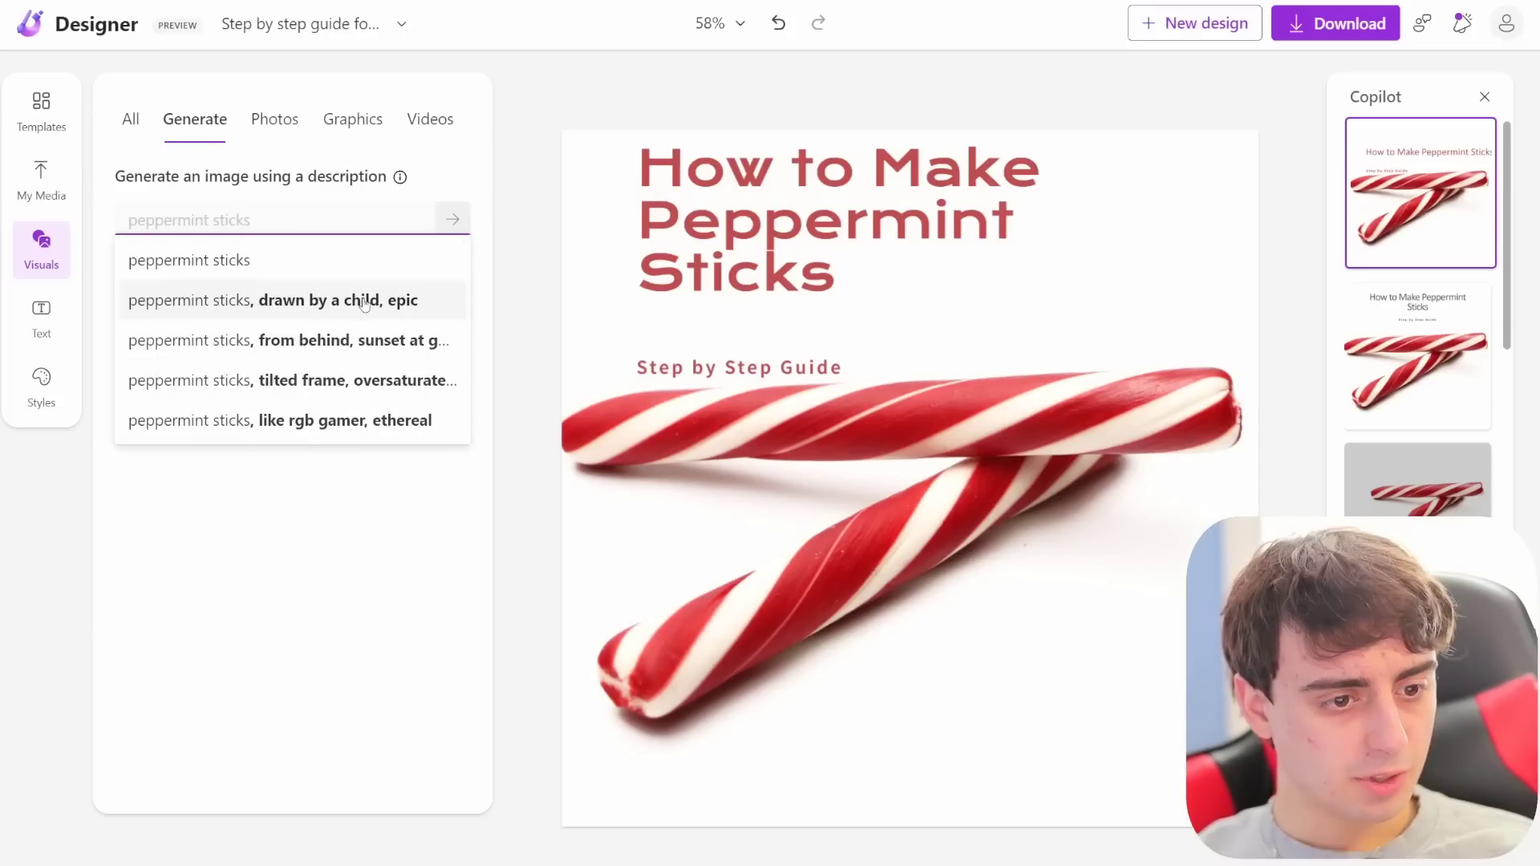
click(279, 281)
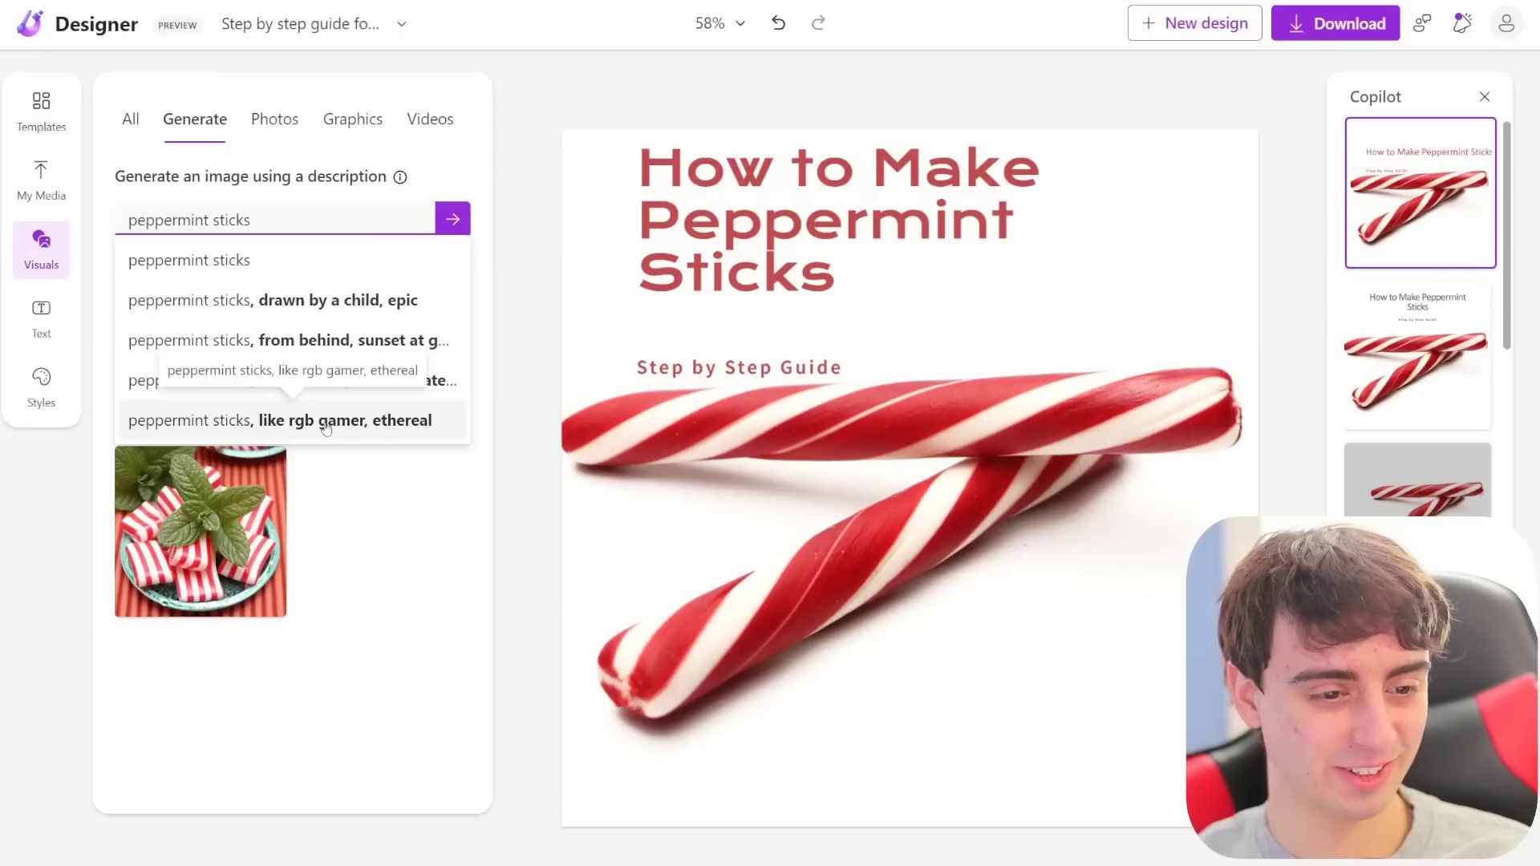
click(384, 343)
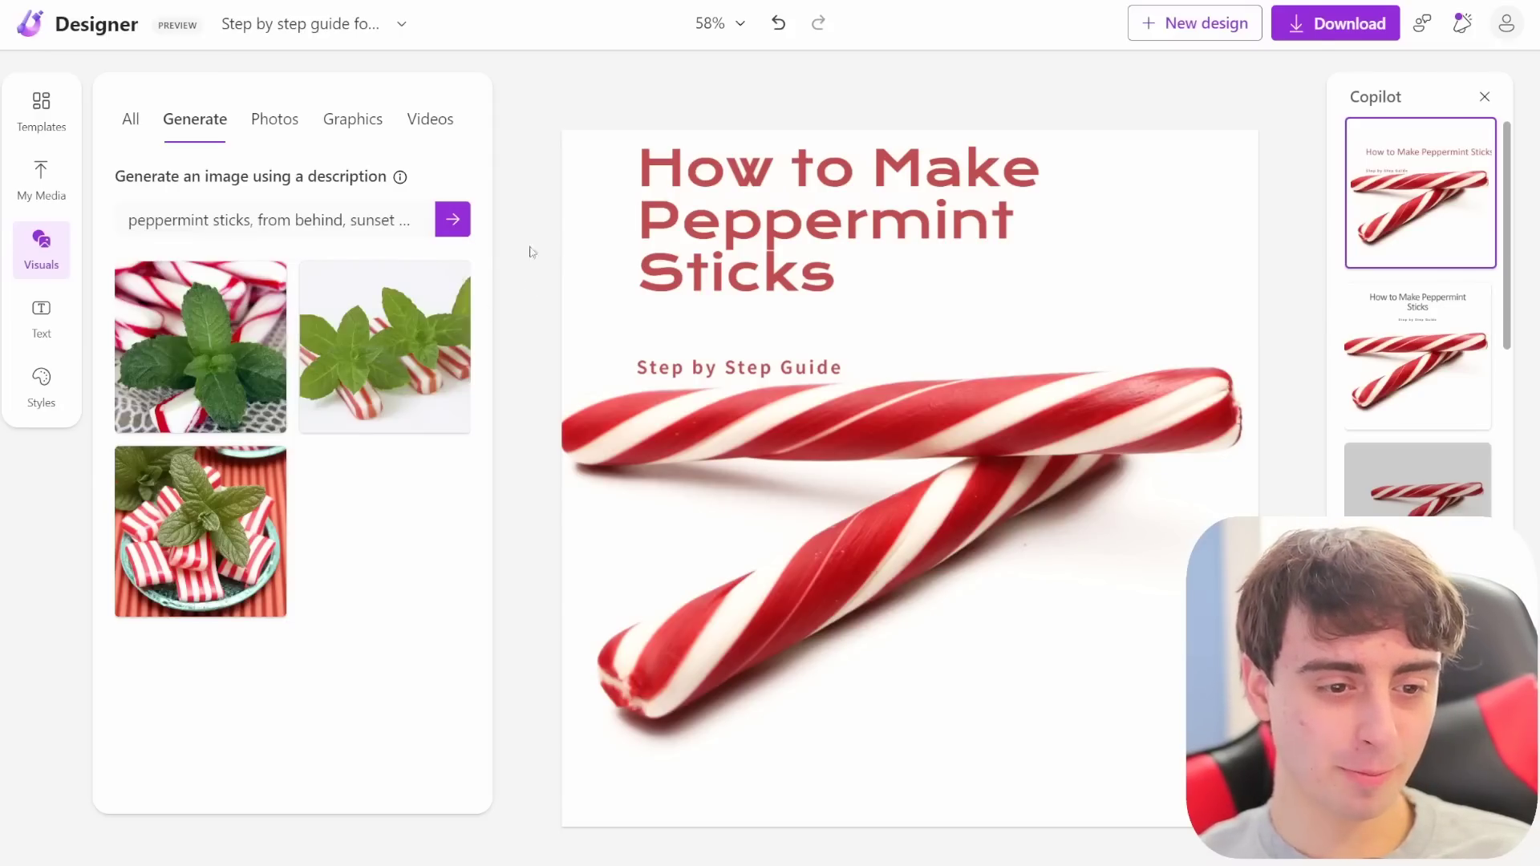
Add the third generated peppermint image and stretch it to cover the whole page
mouse_move(446, 347)
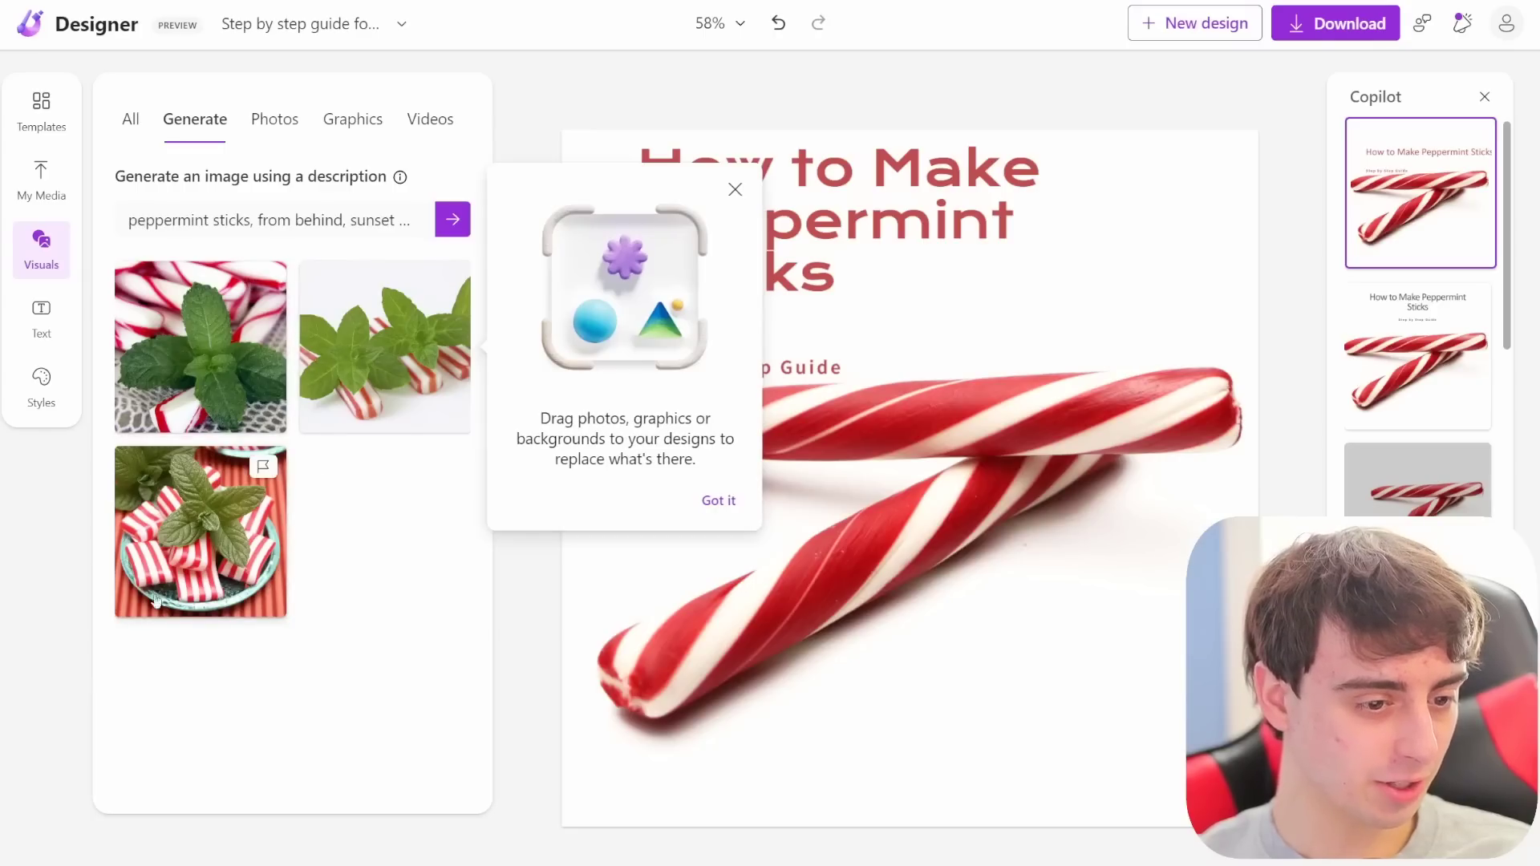
click(207, 536)
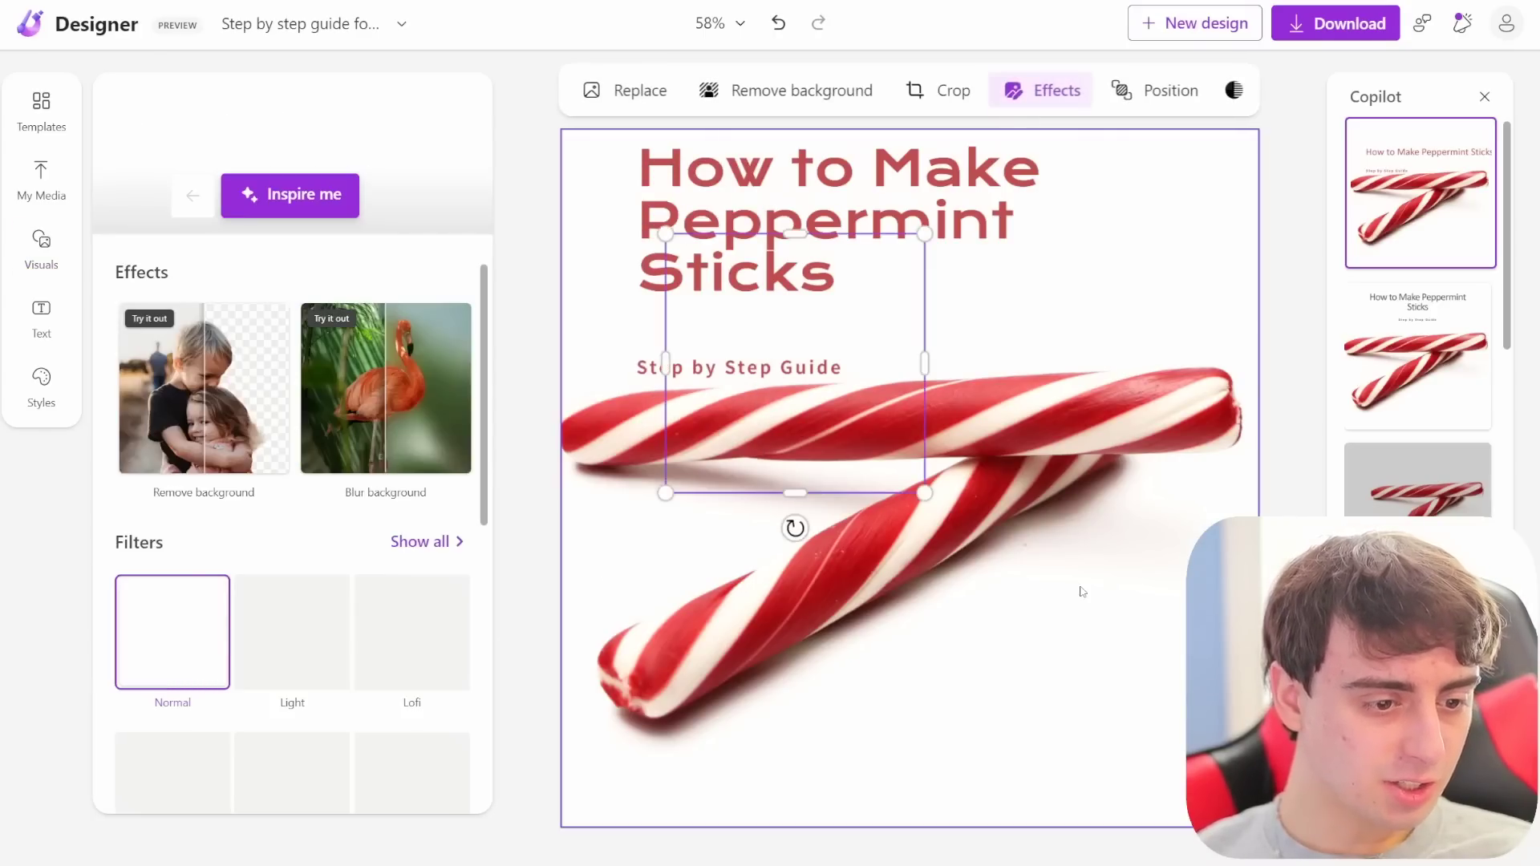
drag(908, 468, 1251, 858)
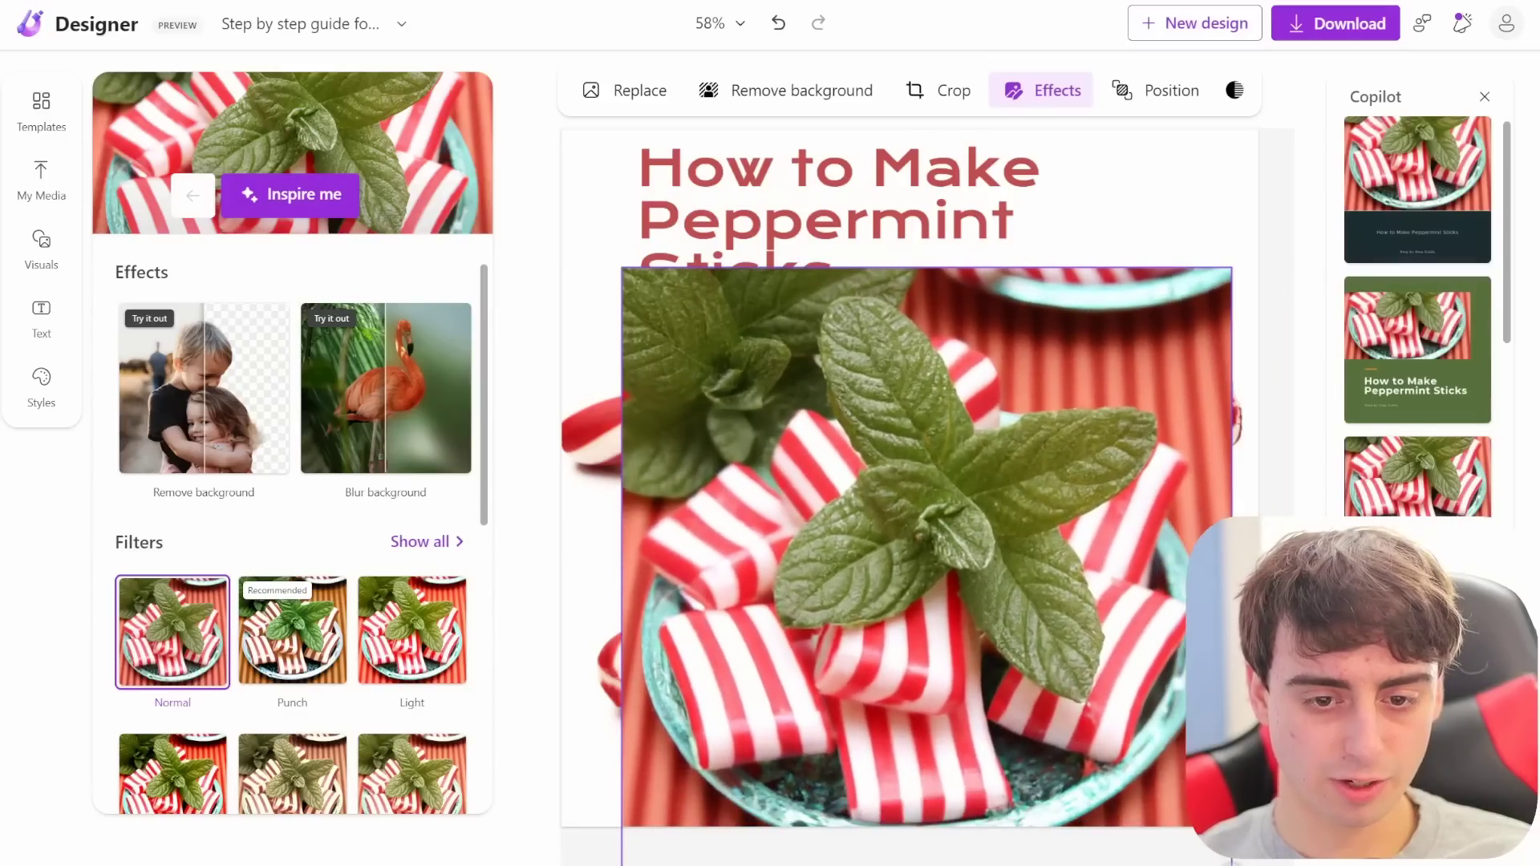
drag(1041, 718, 821, 515)
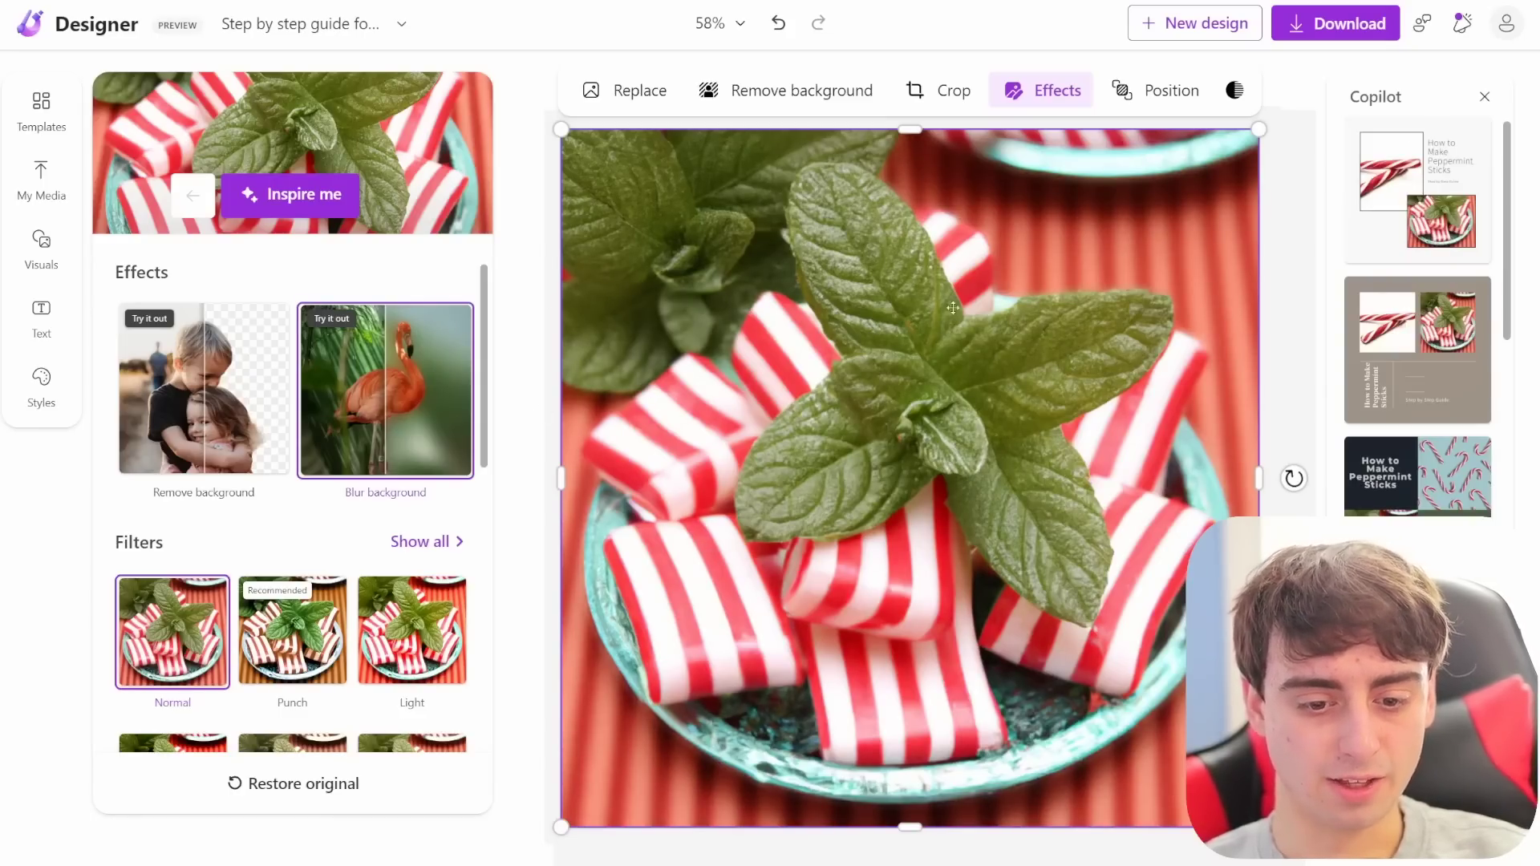
Apply the Punch filter to the peppermint photo at about 20 intensity
scroll(292, 449, down, 3)
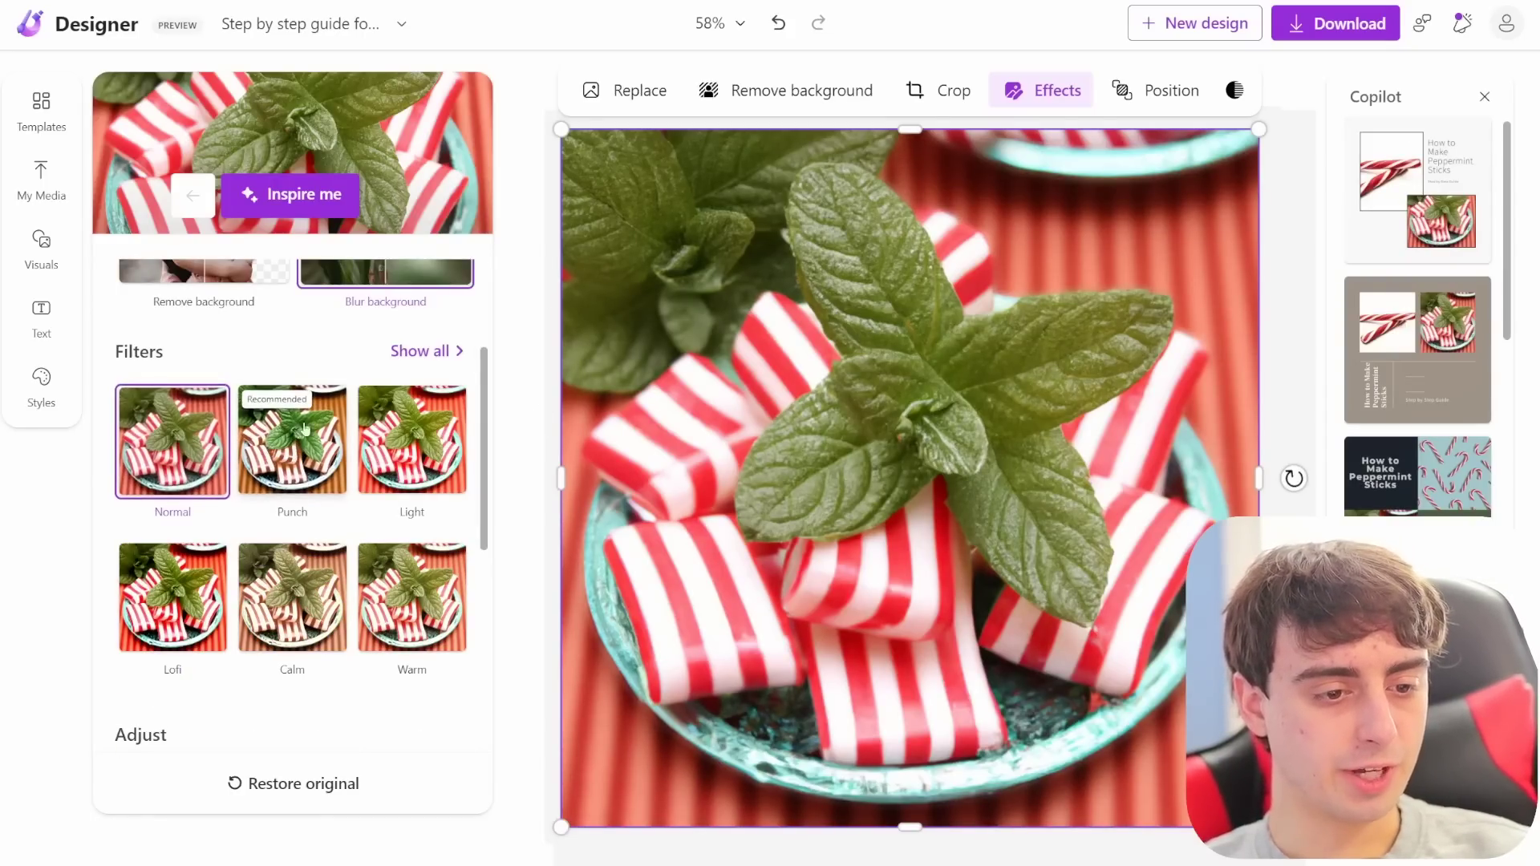
click(303, 433)
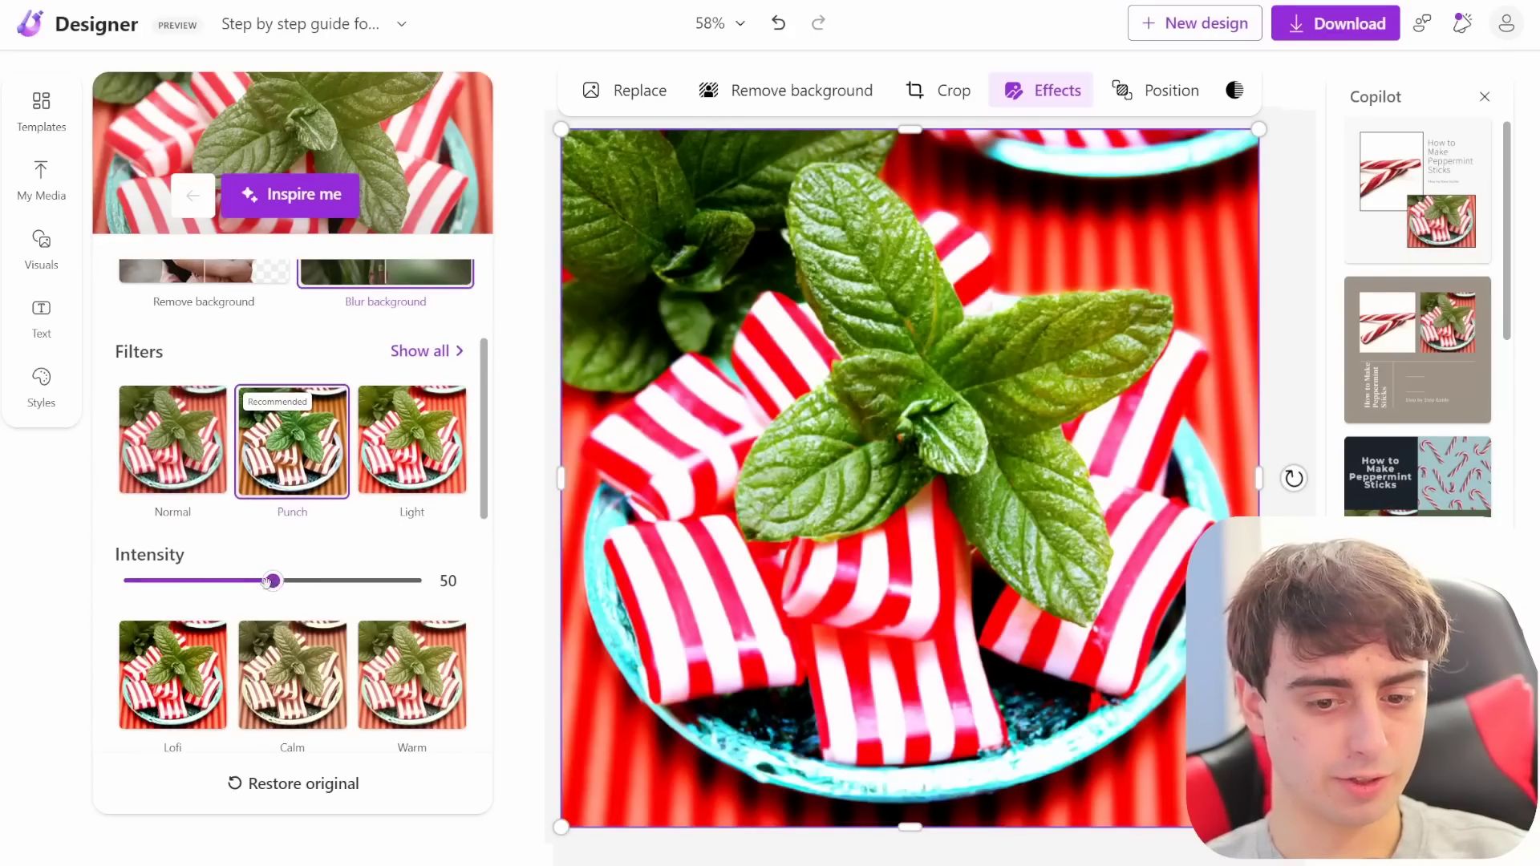
drag(268, 580, 529, 607)
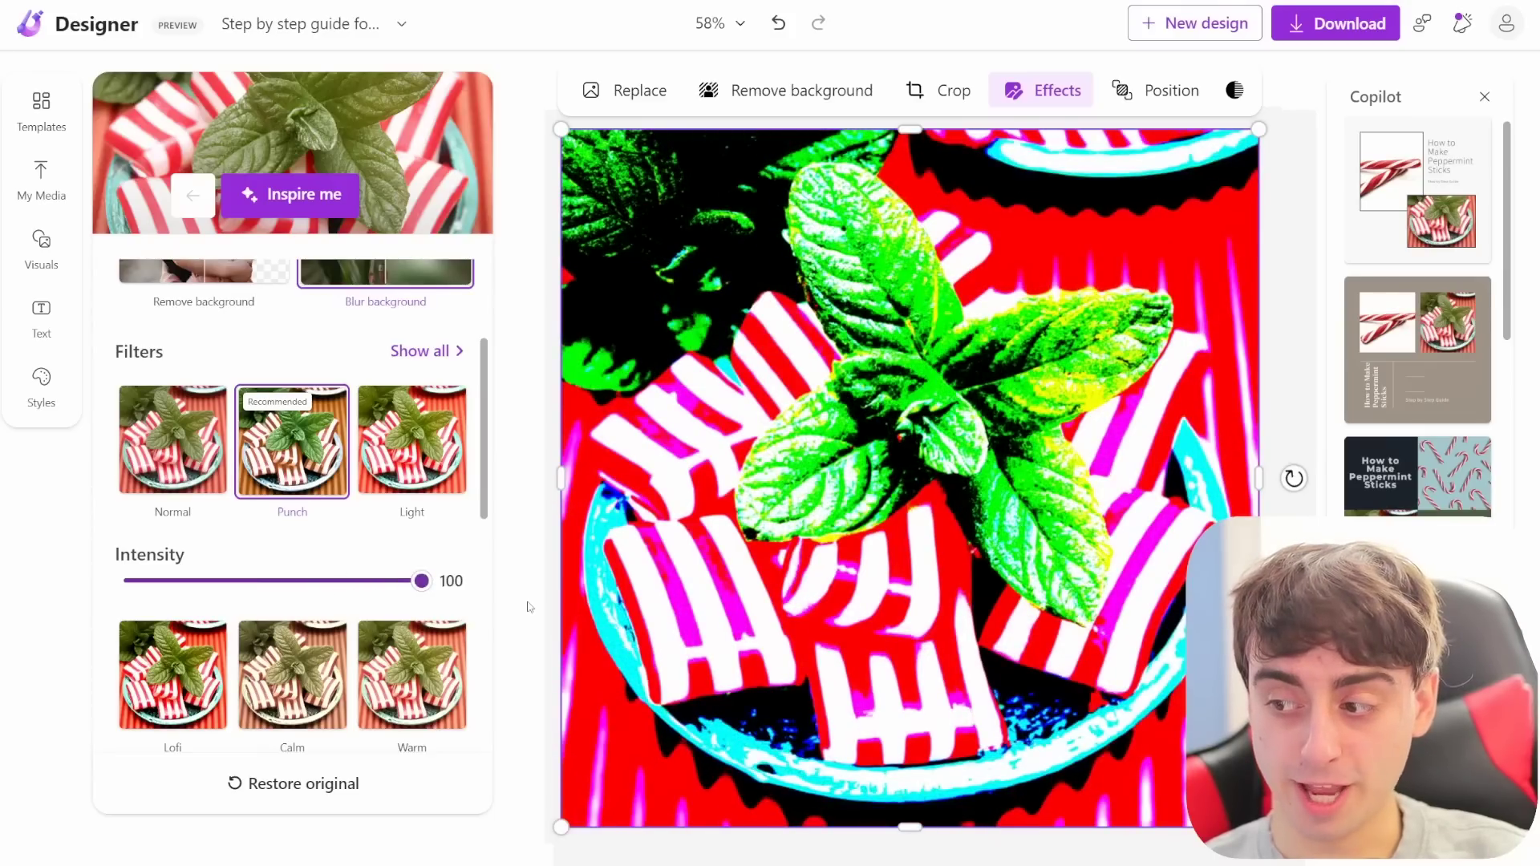
drag(421, 580, 171, 581)
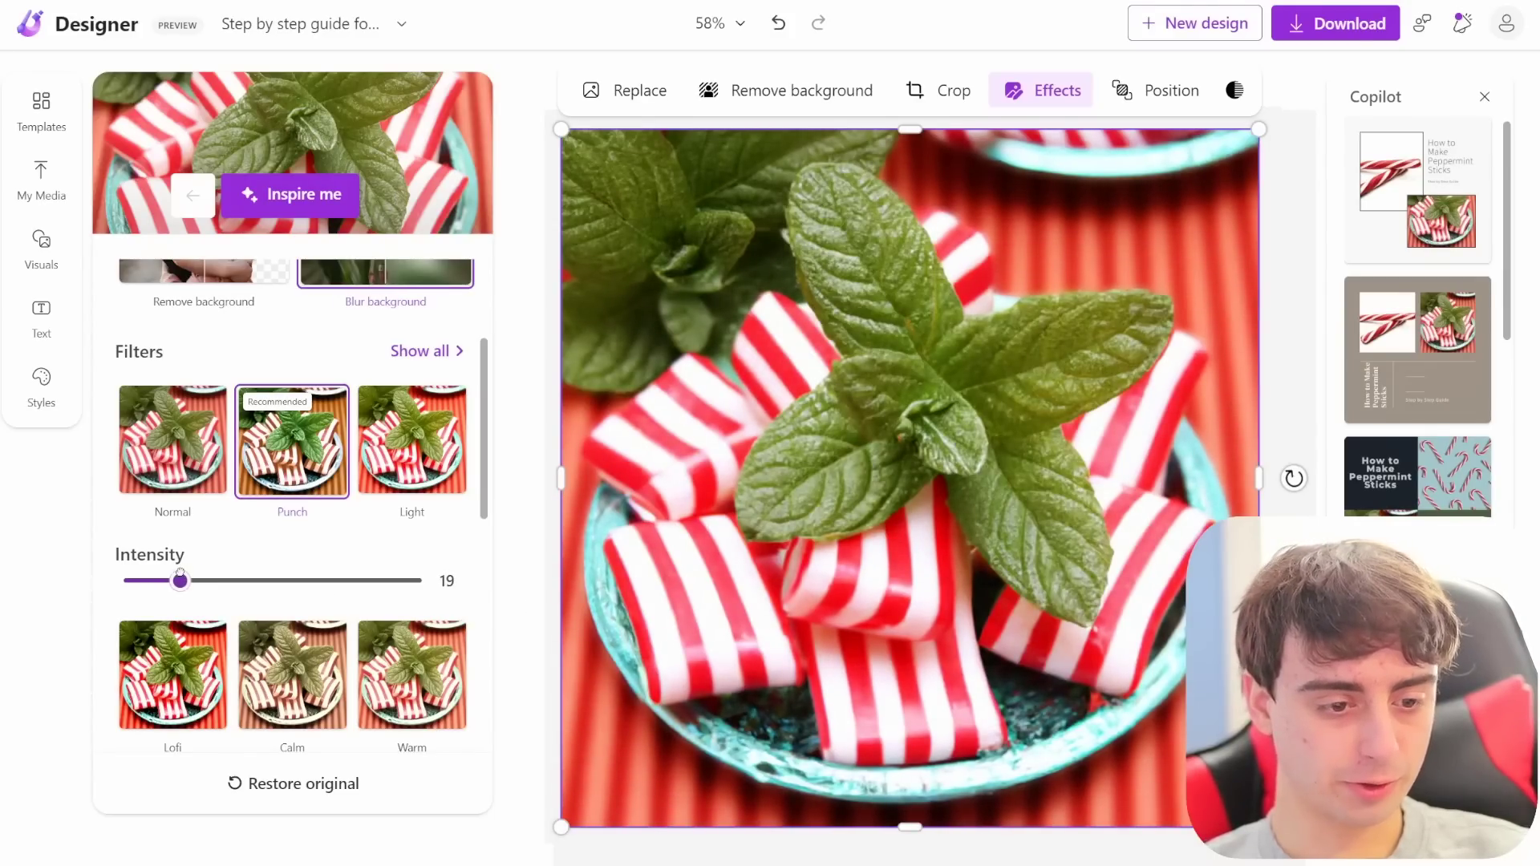
Adjust the photo to brightness -8 and contrast 5
scroll(288, 521, down, 5)
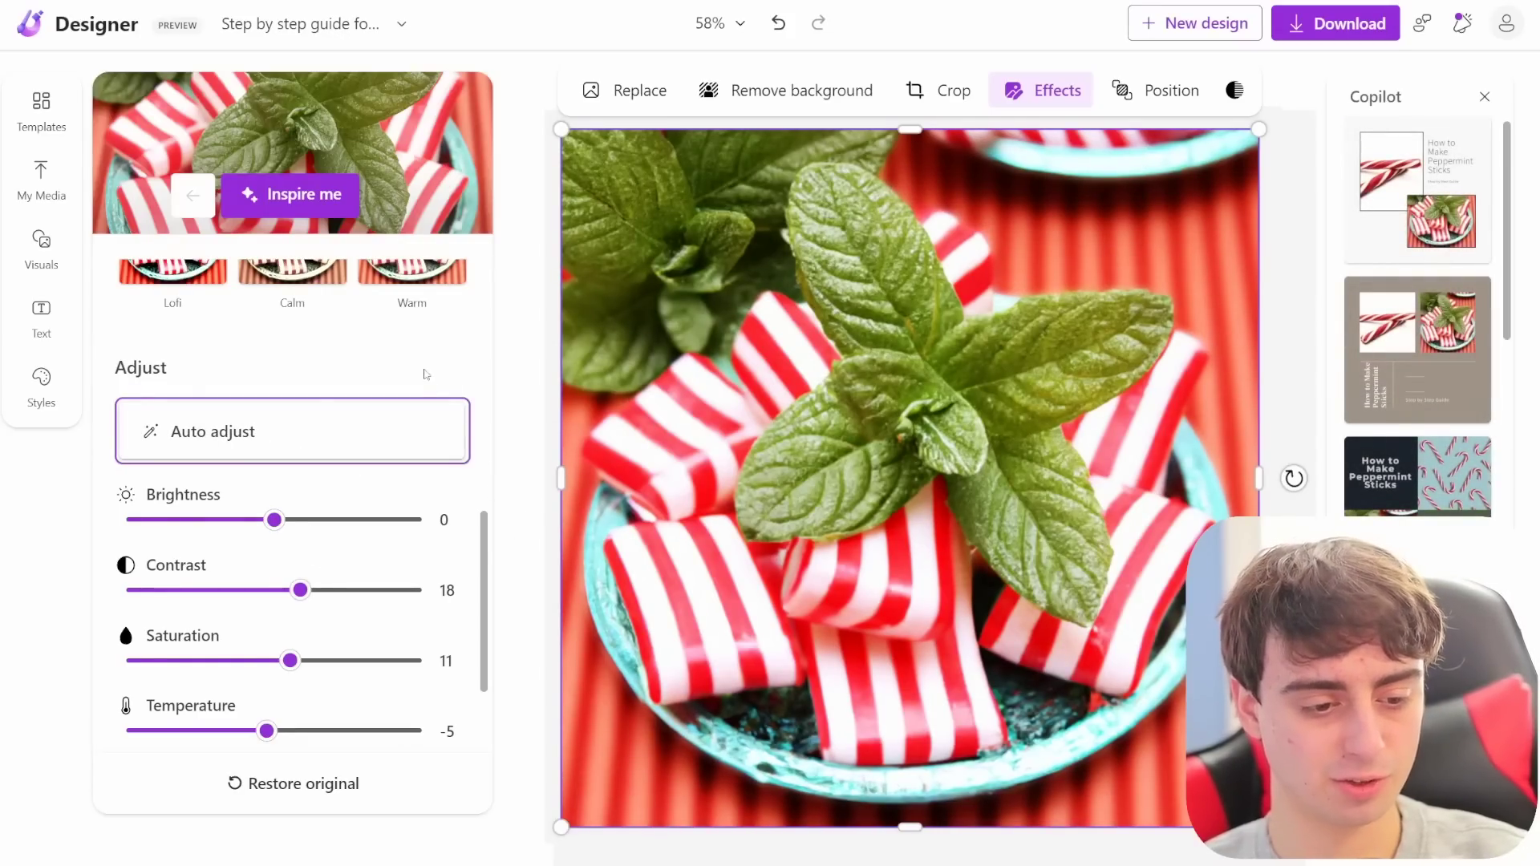
mouse_move(274, 520)
mouse_down()
mouse_move(244, 520)
mouse_move(301, 519)
mouse_move(263, 520)
mouse_up()
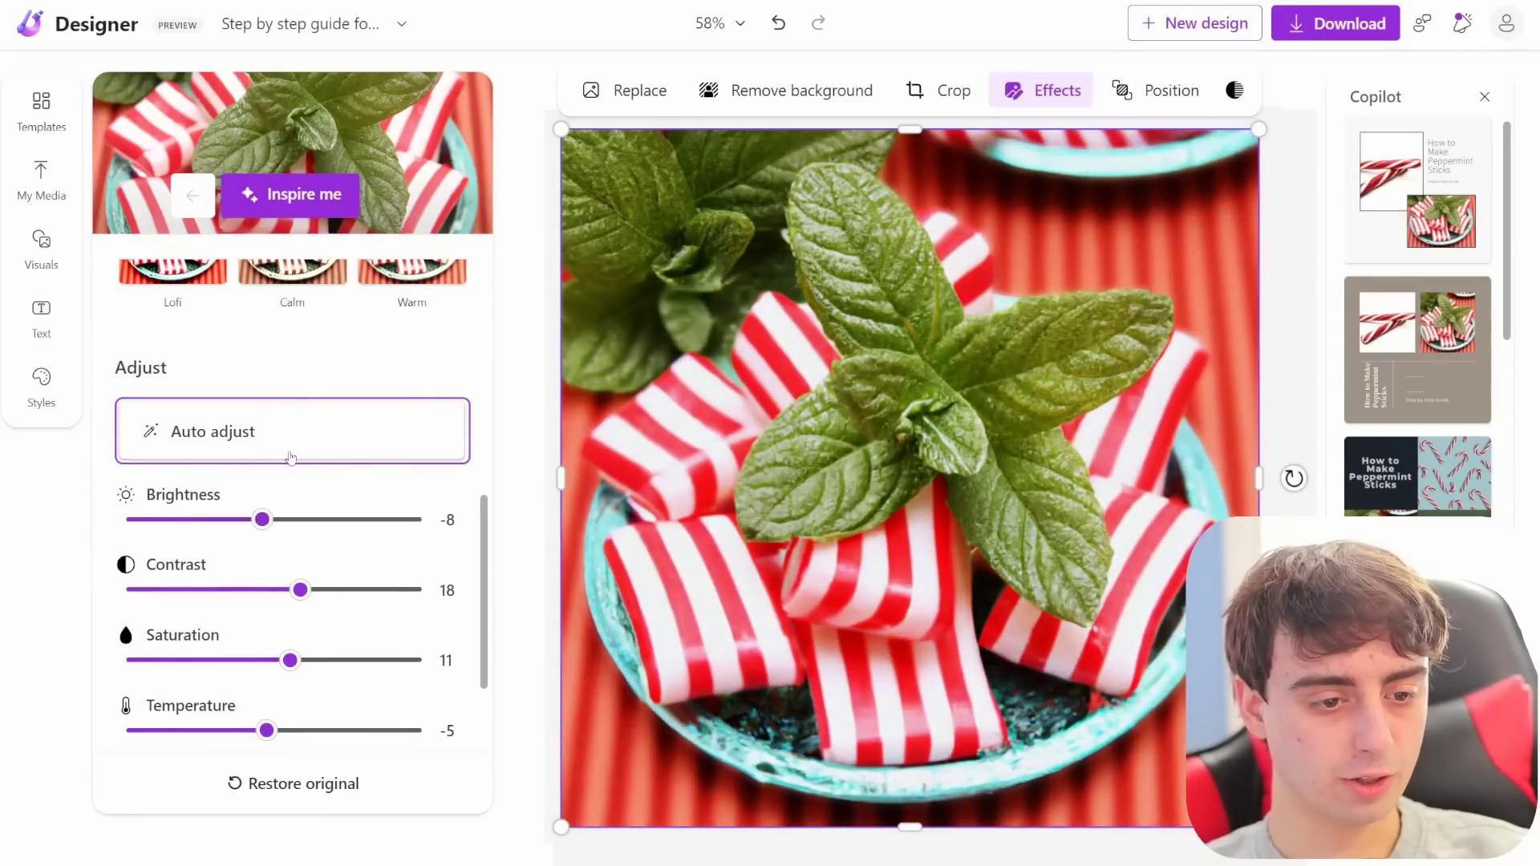
drag(312, 579, 282, 589)
scroll(405, 649, down, 2)
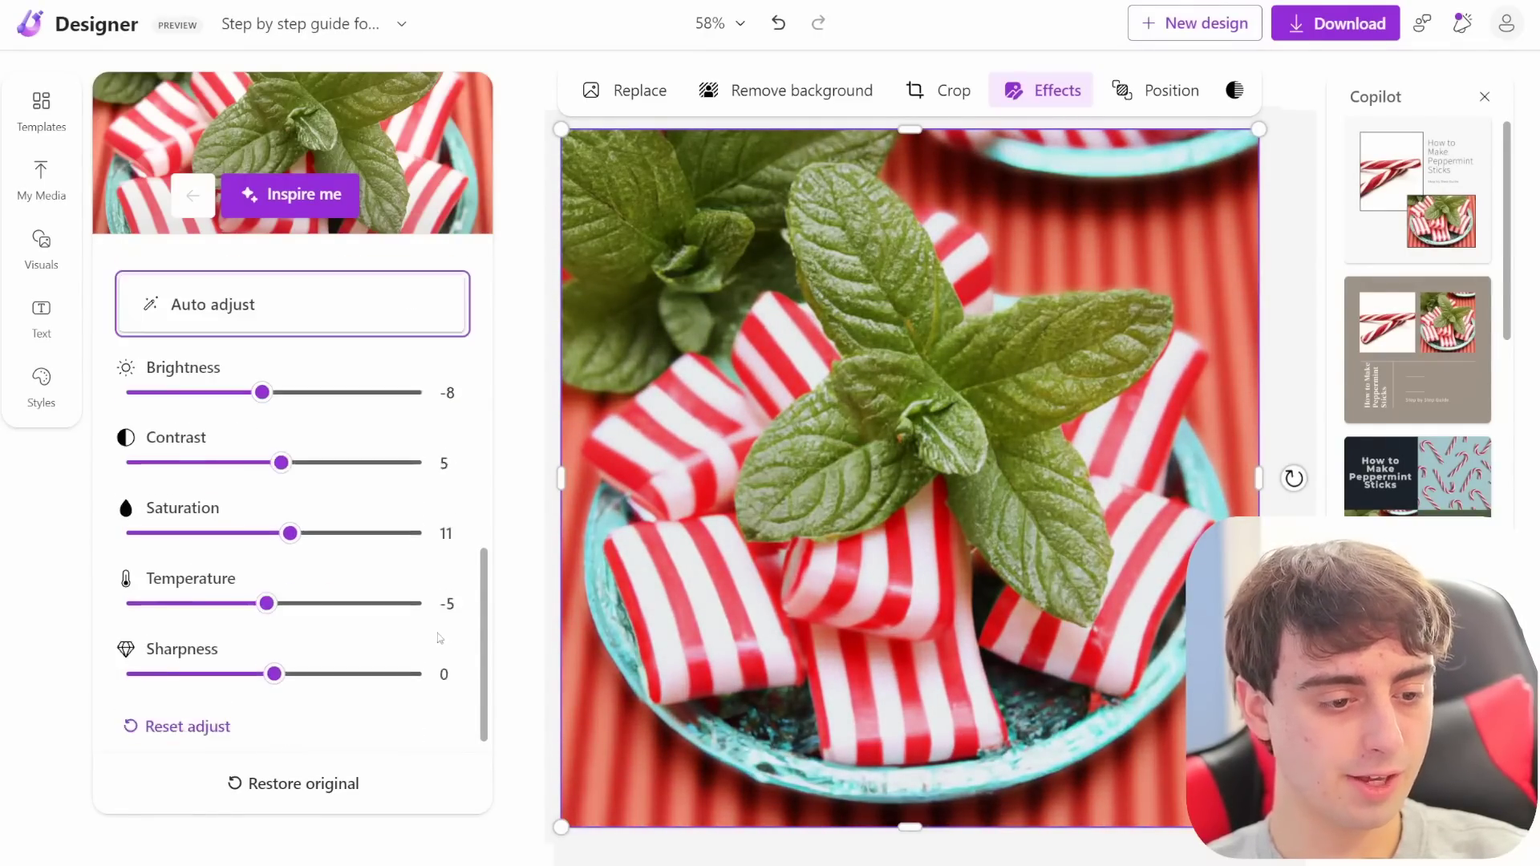
scroll(368, 747, up, 4)
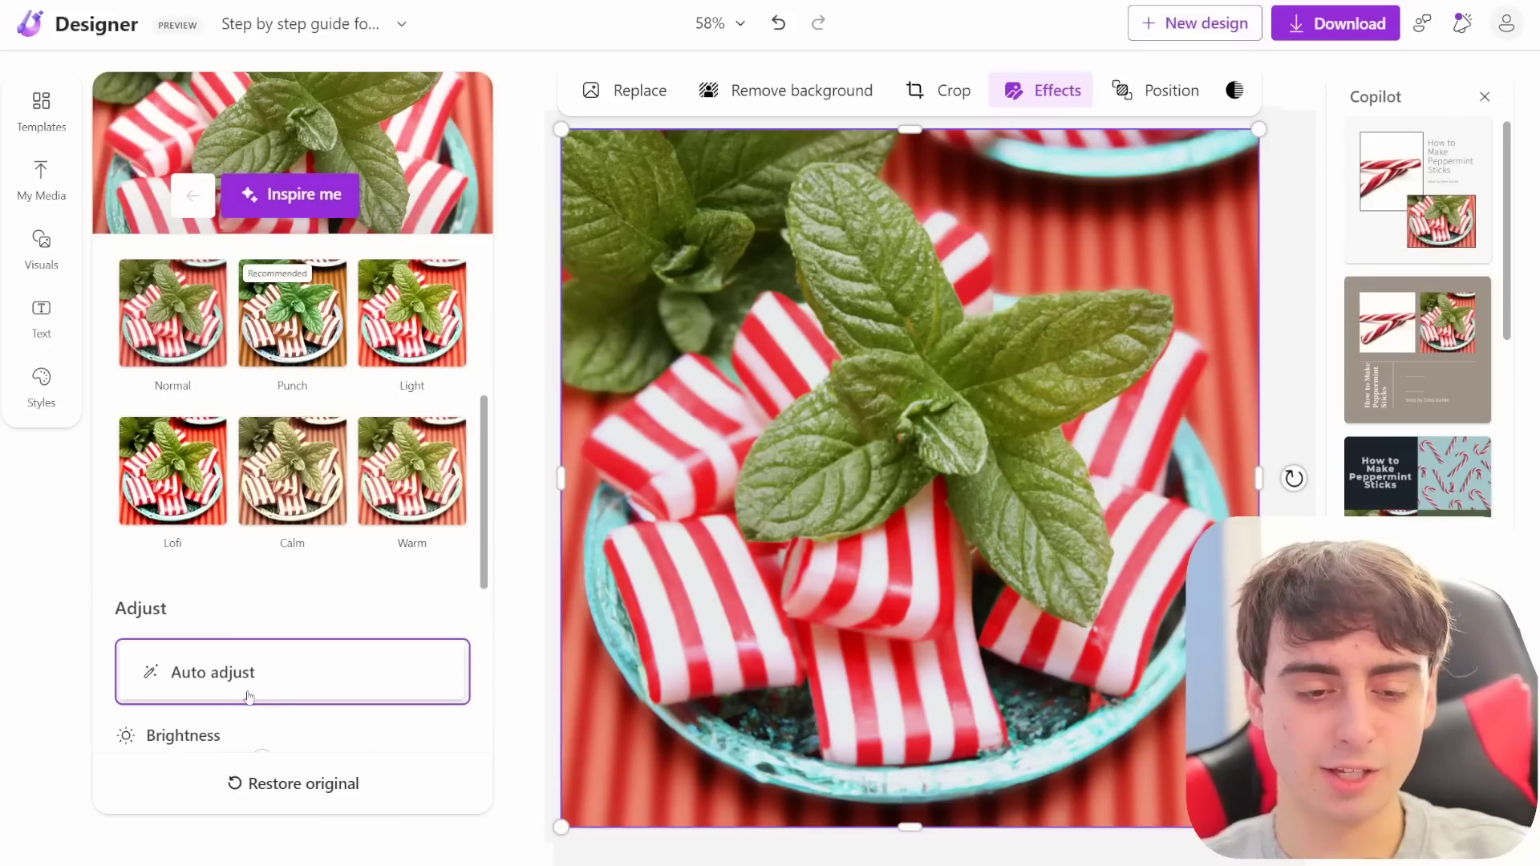
scroll(362, 405, down, 4)
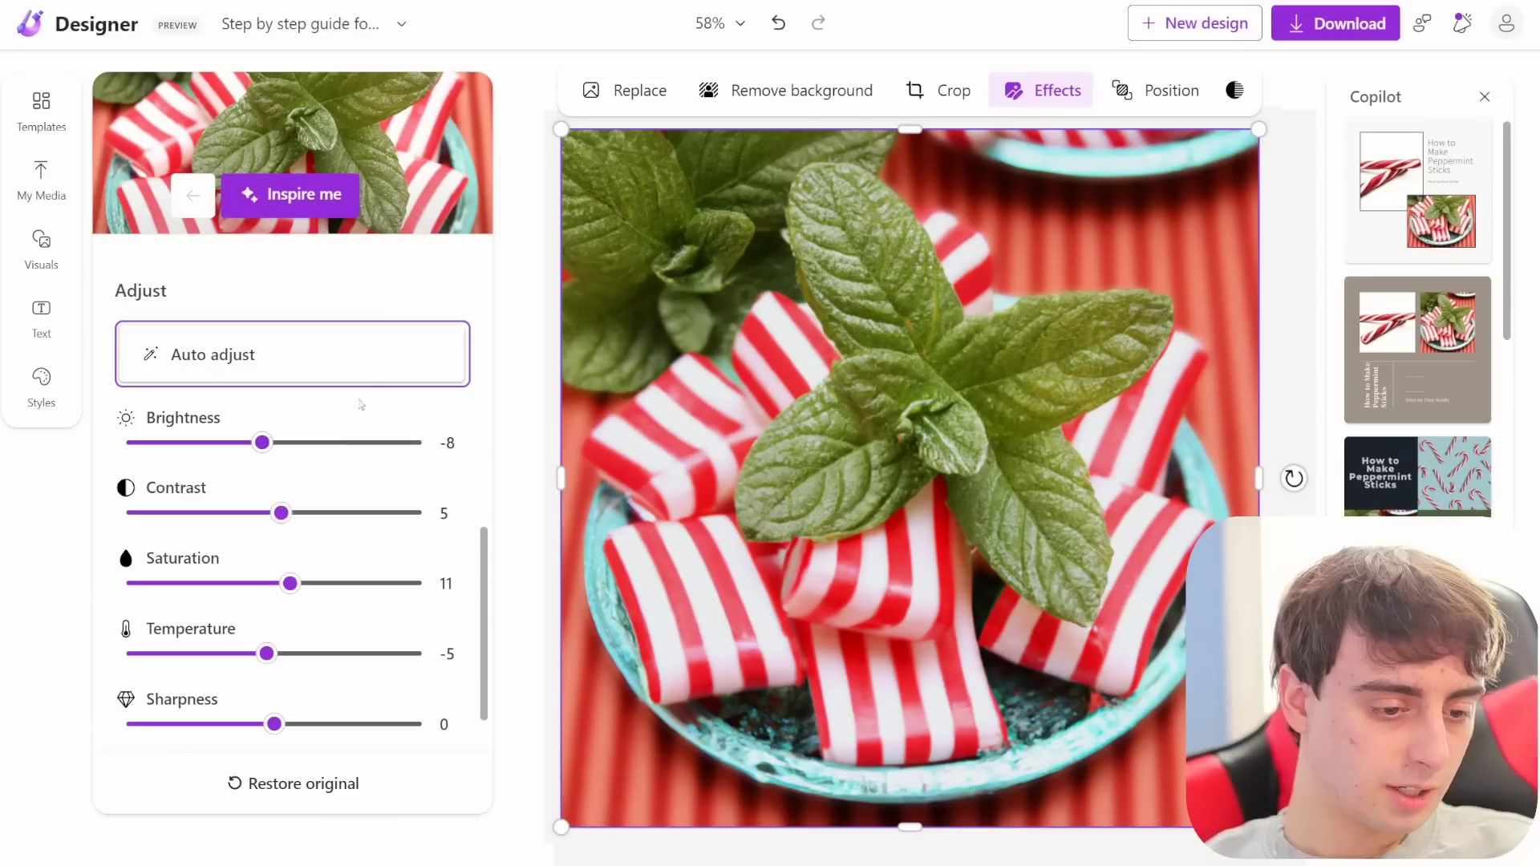
drag(489, 581, 513, 309)
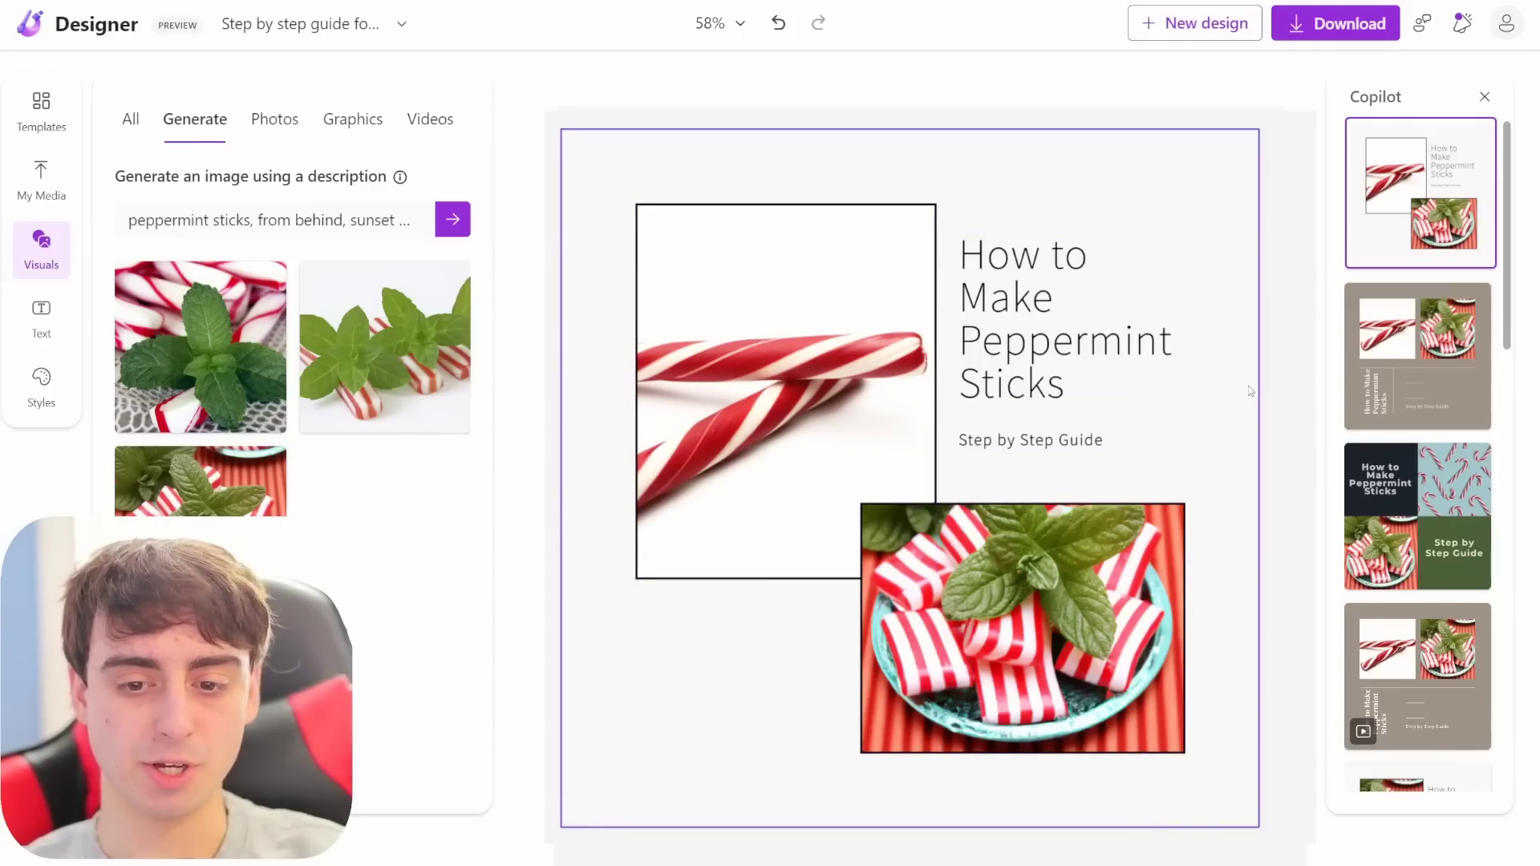
Try several Copilot layouts and settle on the four-panel layout with the candy cane
click(1417, 353)
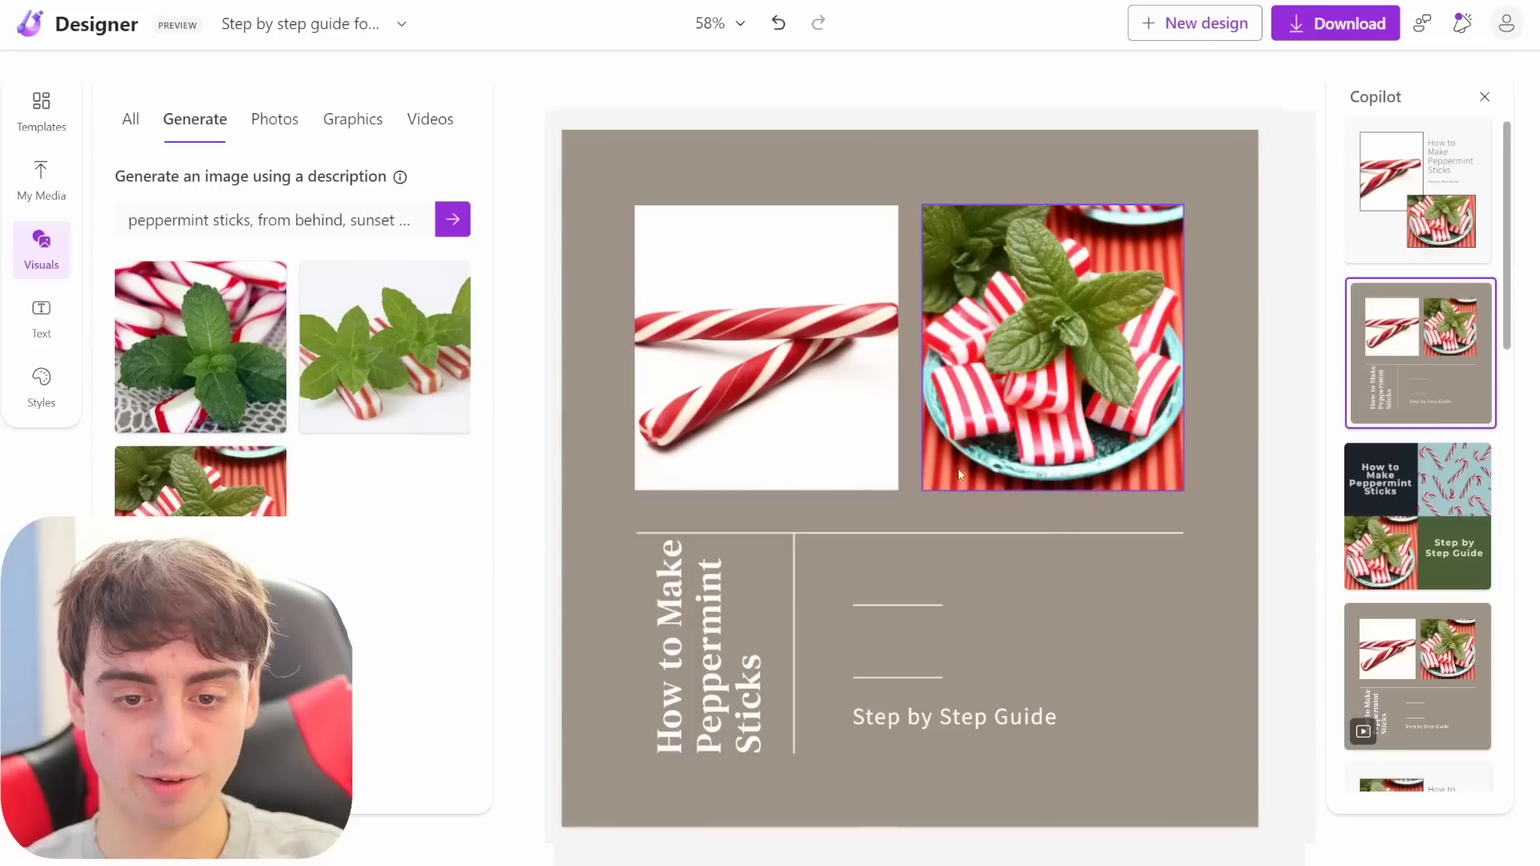
click(1417, 519)
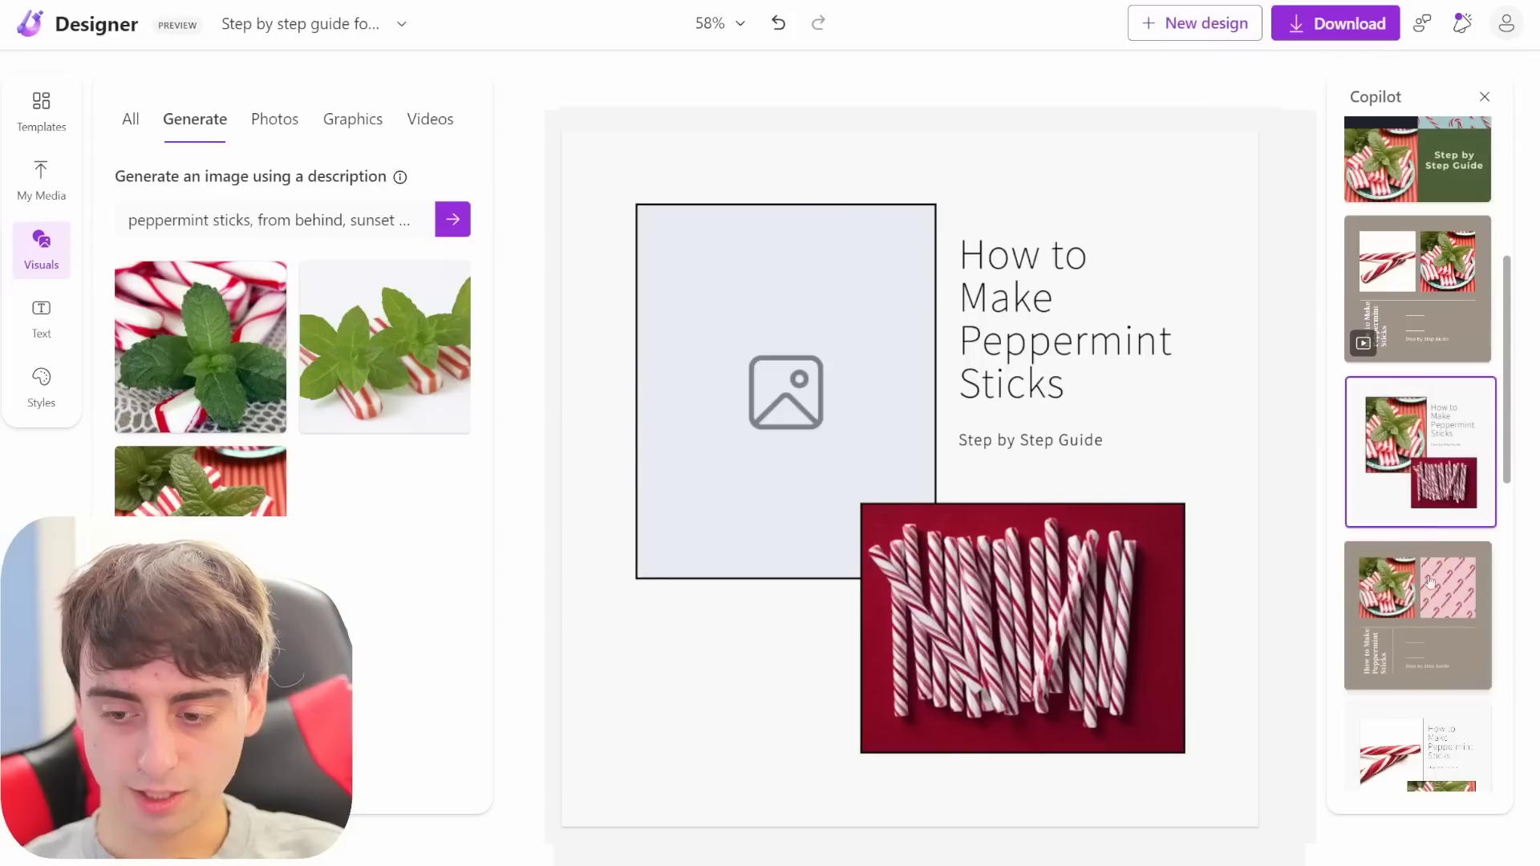
scroll(1437, 626, down, 4)
click(1437, 621)
click(1436, 600)
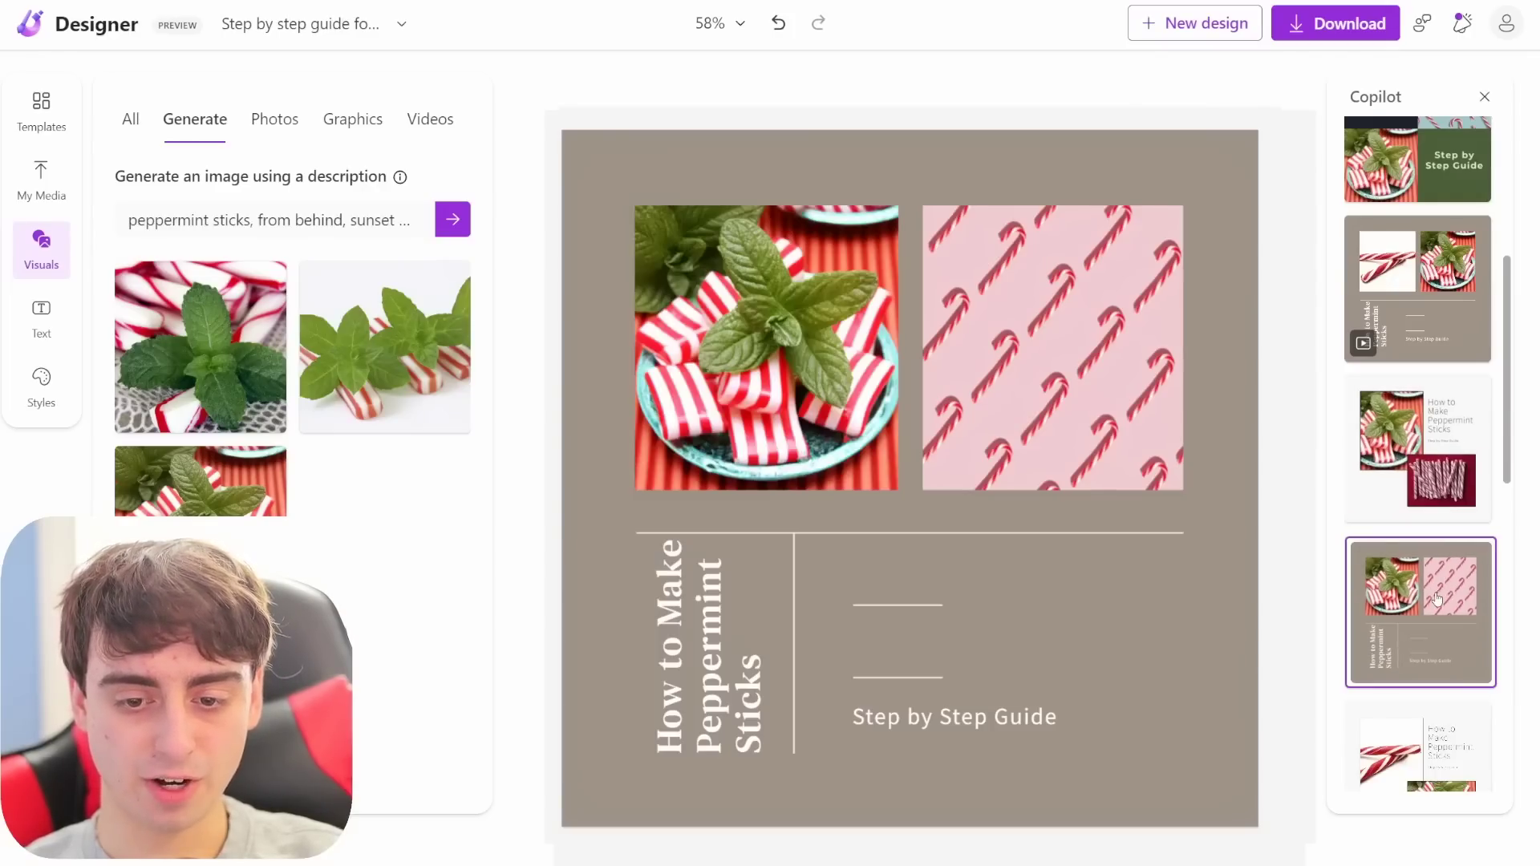
scroll(1412, 575, down, 3)
click(1419, 681)
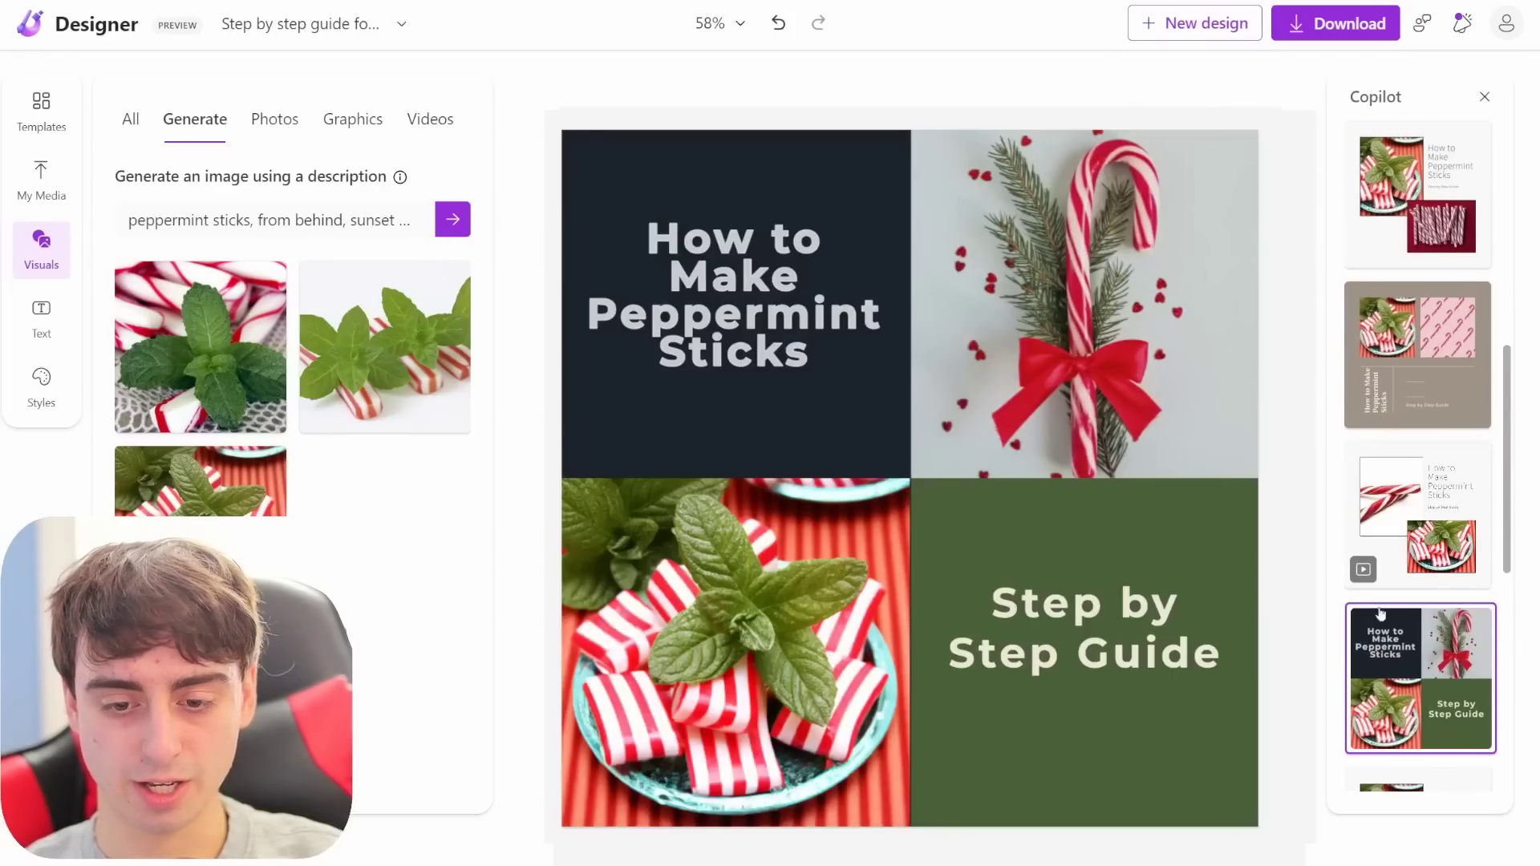
click(201, 346)
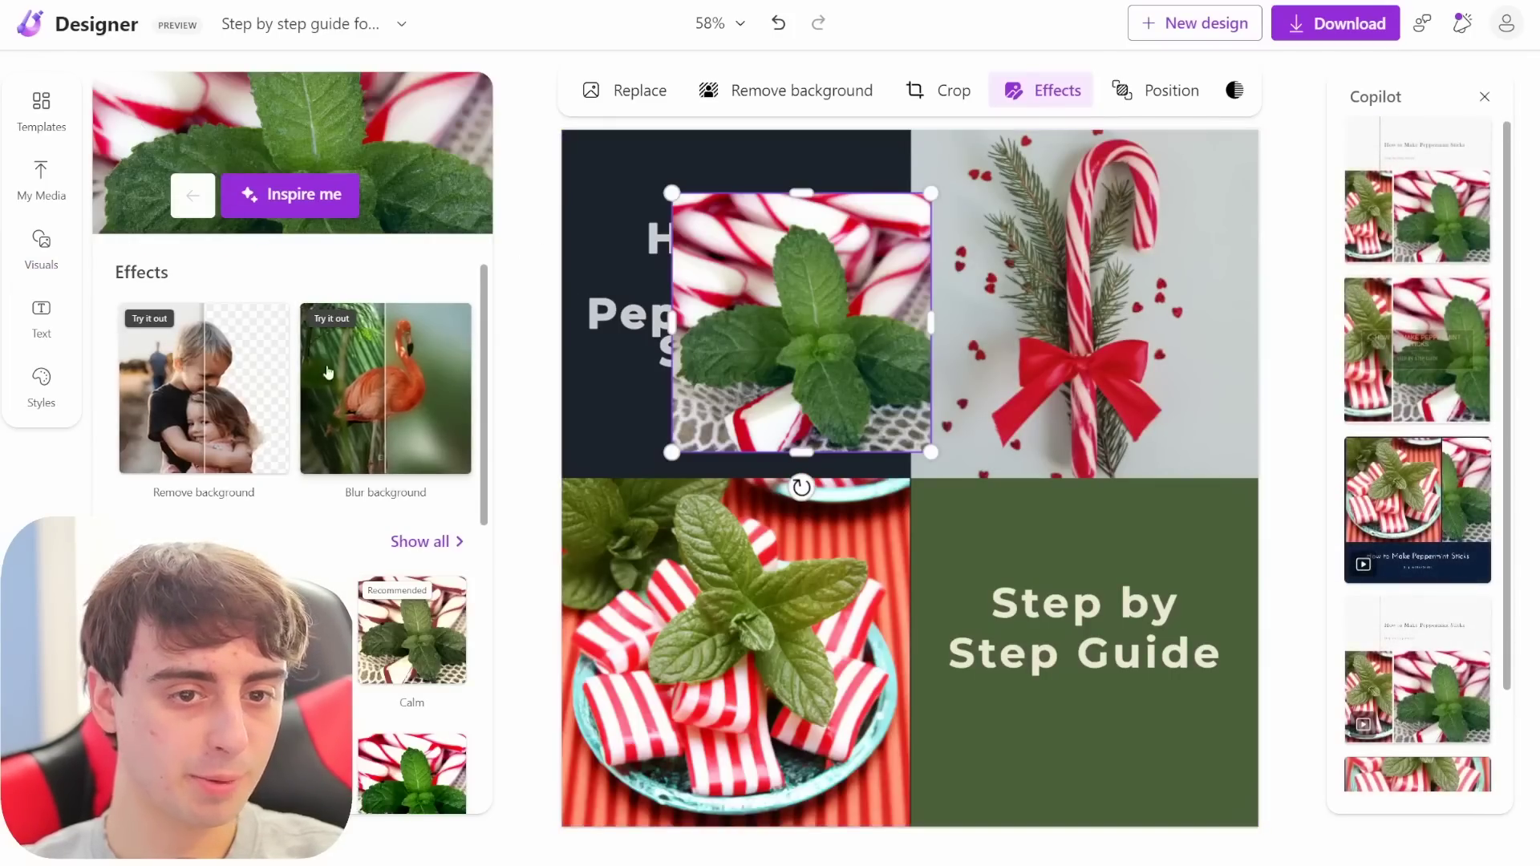
Switch the canvas to the circle-layout Copilot design idea
scroll(336, 378, down, 5)
scroll(336, 378, up, 5)
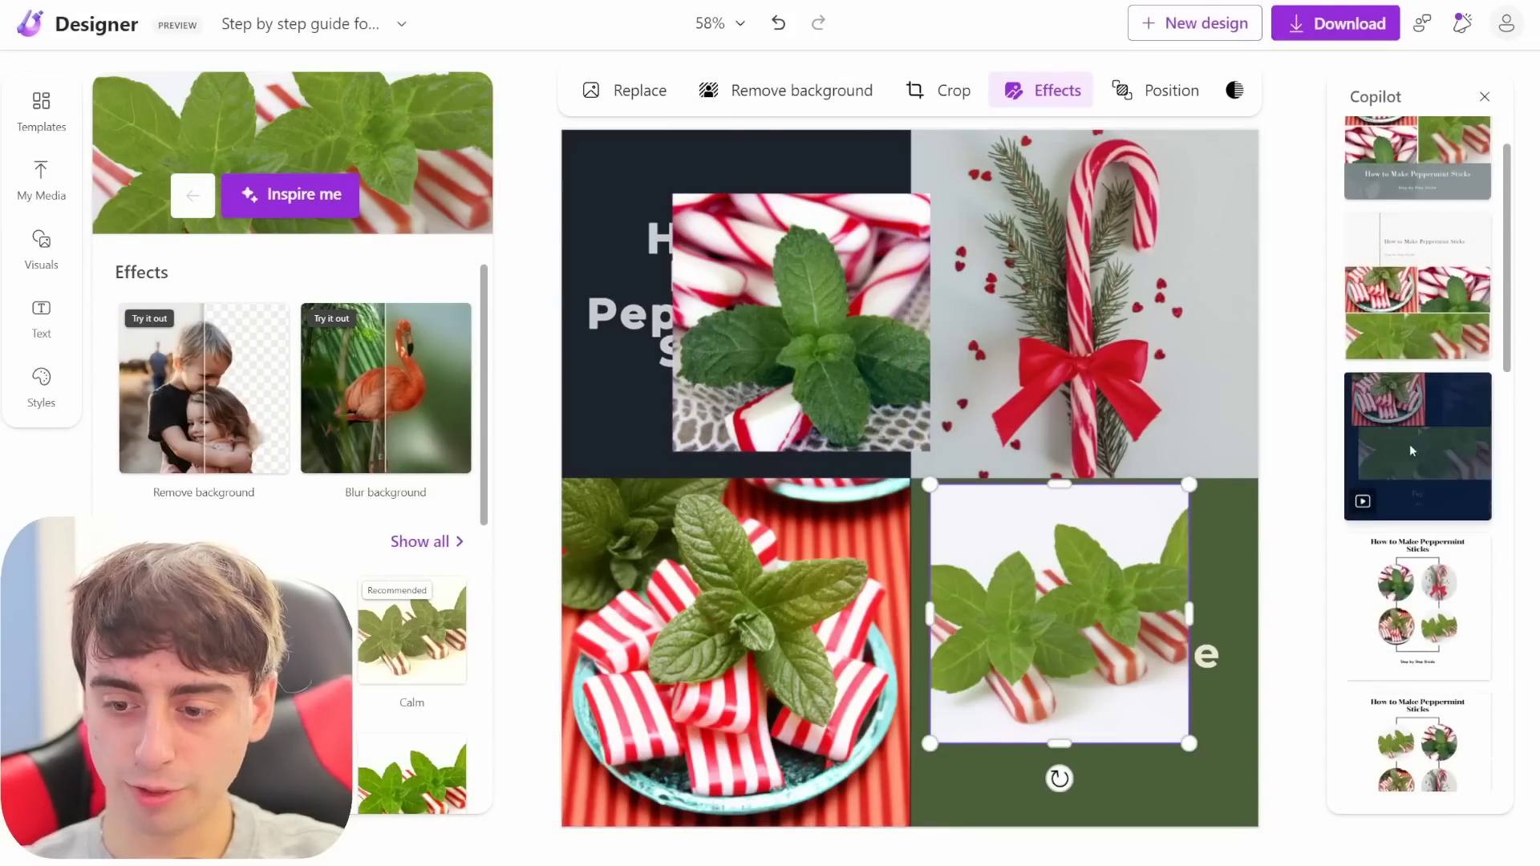
scroll(1413, 451, down, 2)
click(1492, 525)
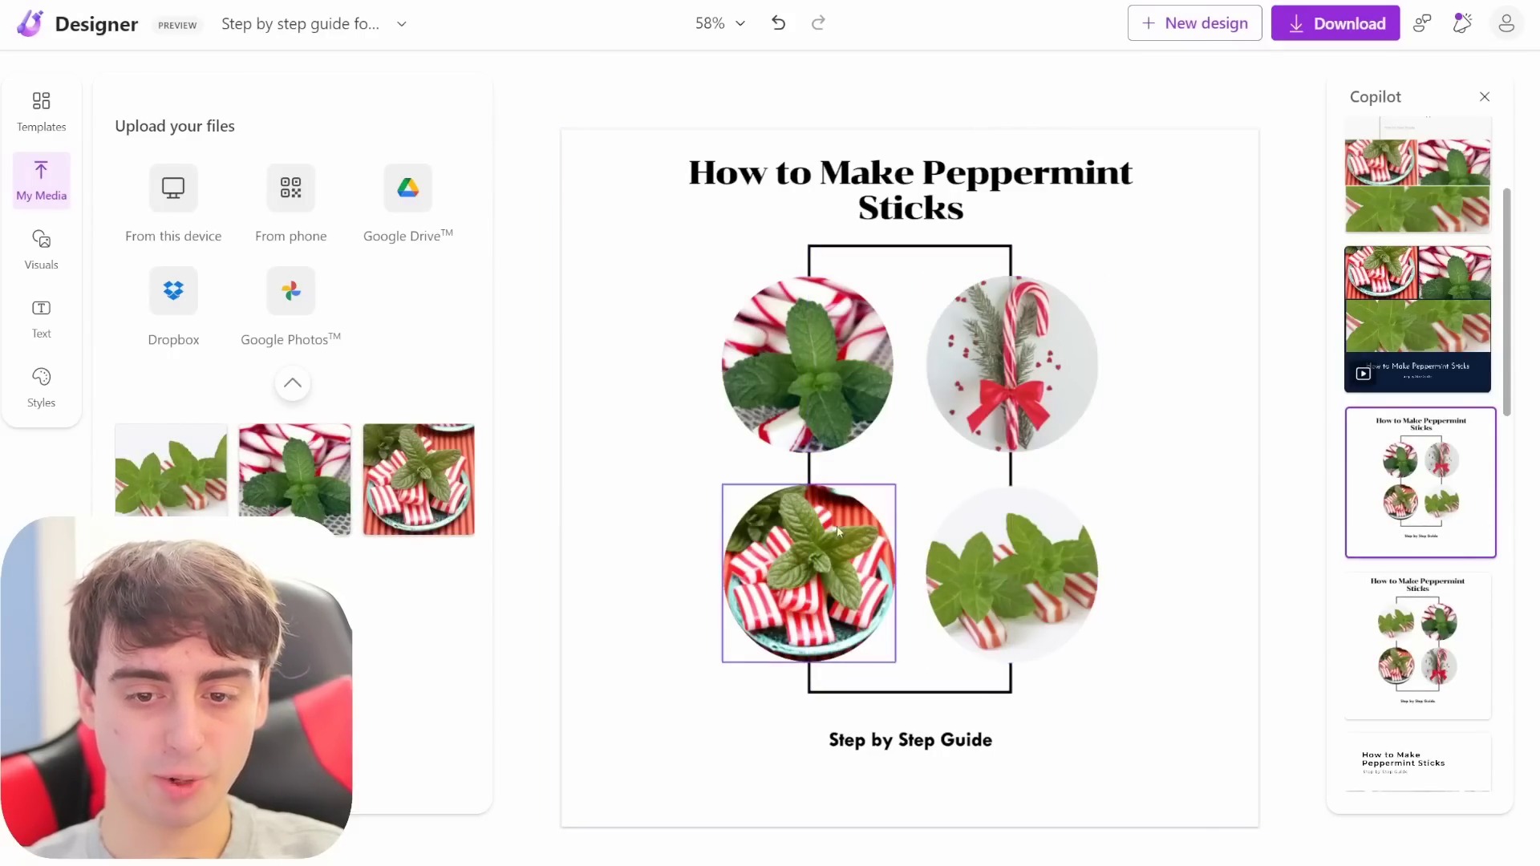
Load the animated collage design with three peppermint photos onto the canvas
scroll(1417, 592, down, 3)
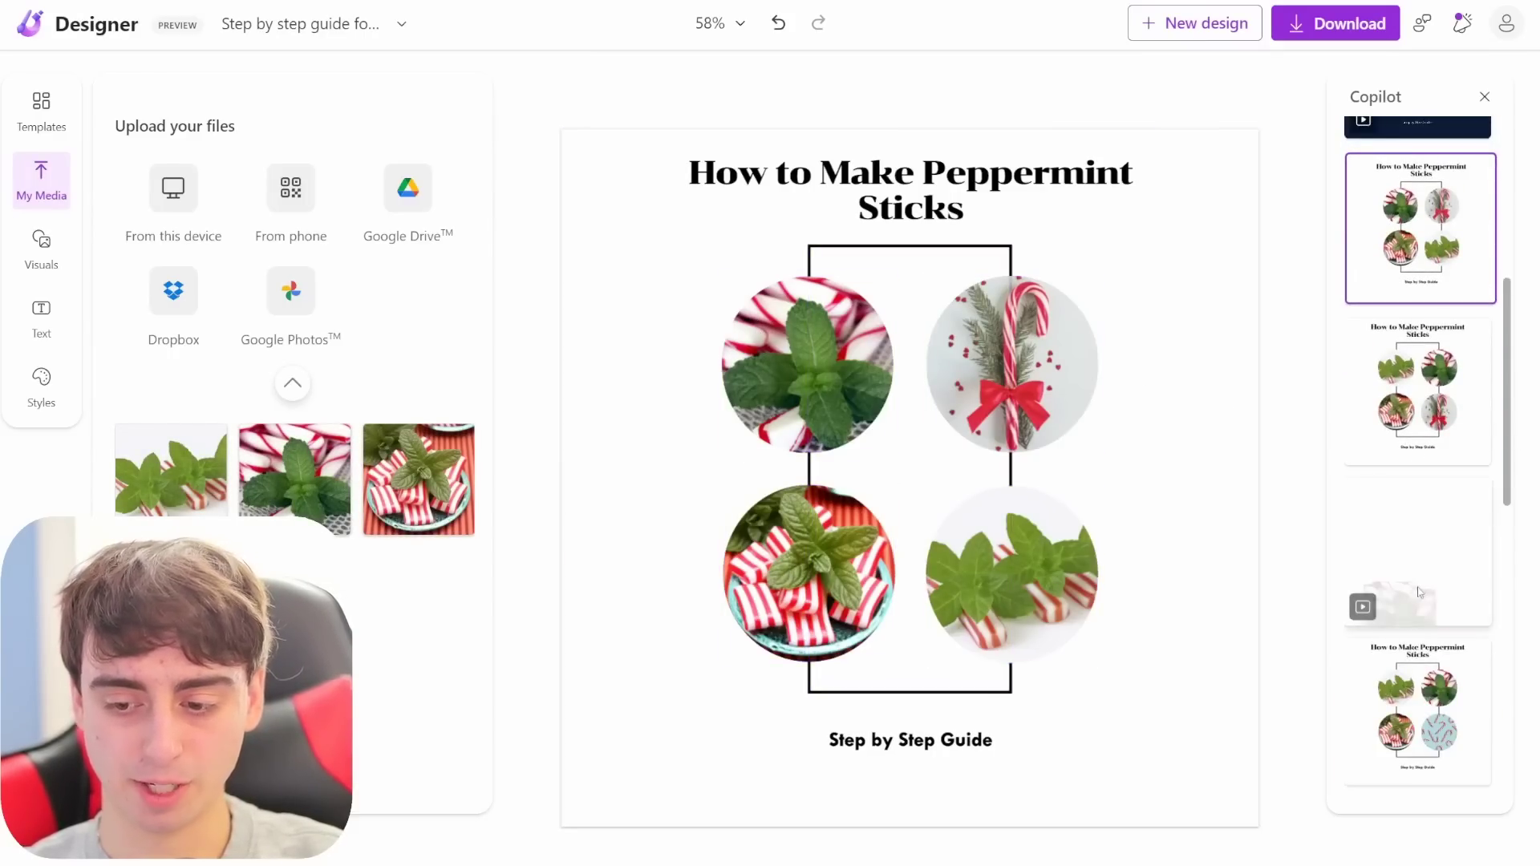
click(1426, 546)
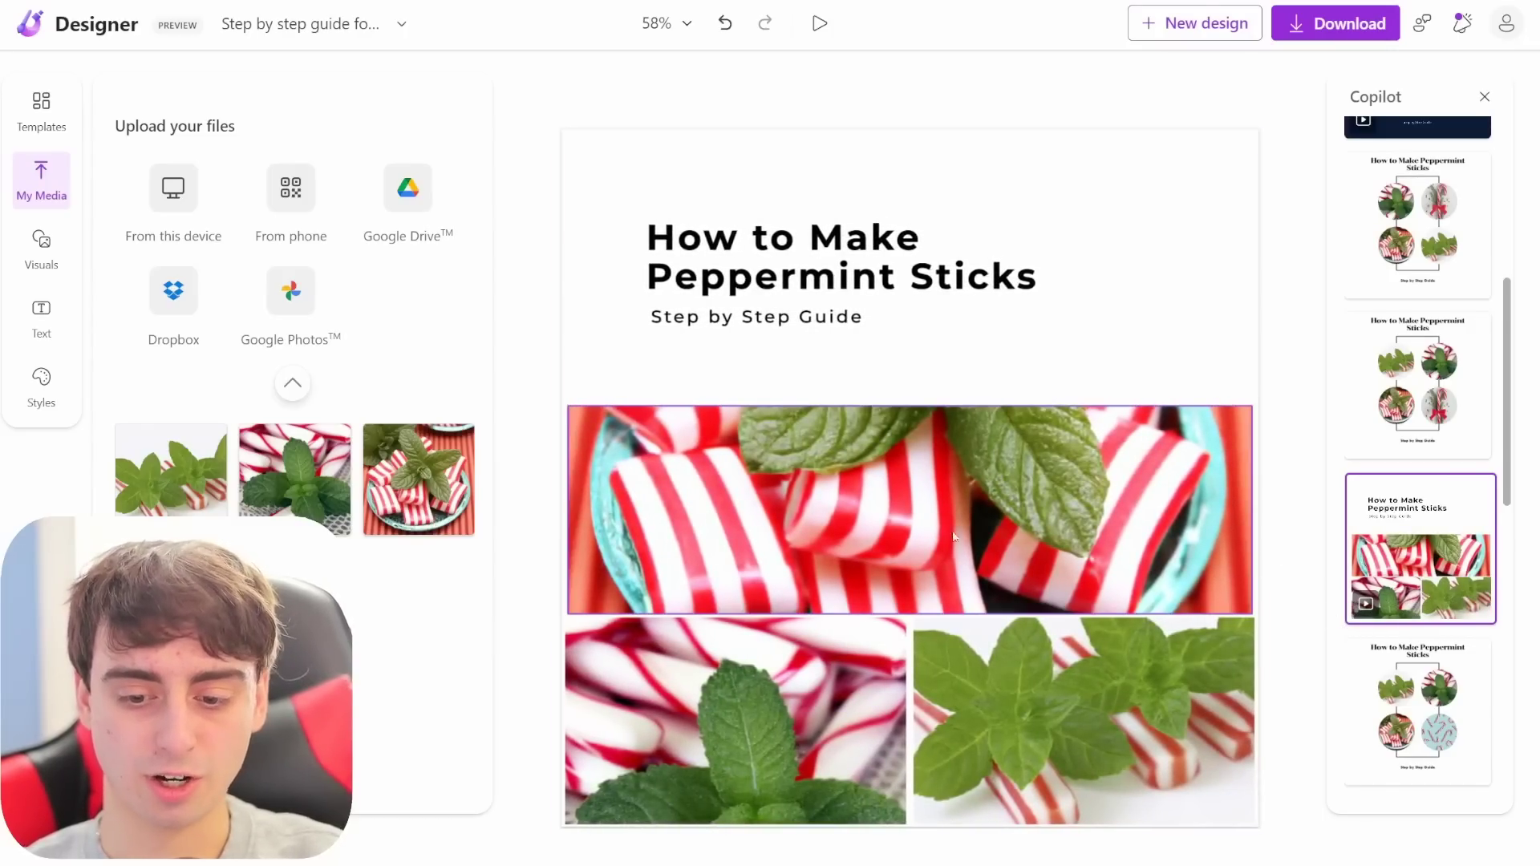
scroll(1435, 691, down, 4)
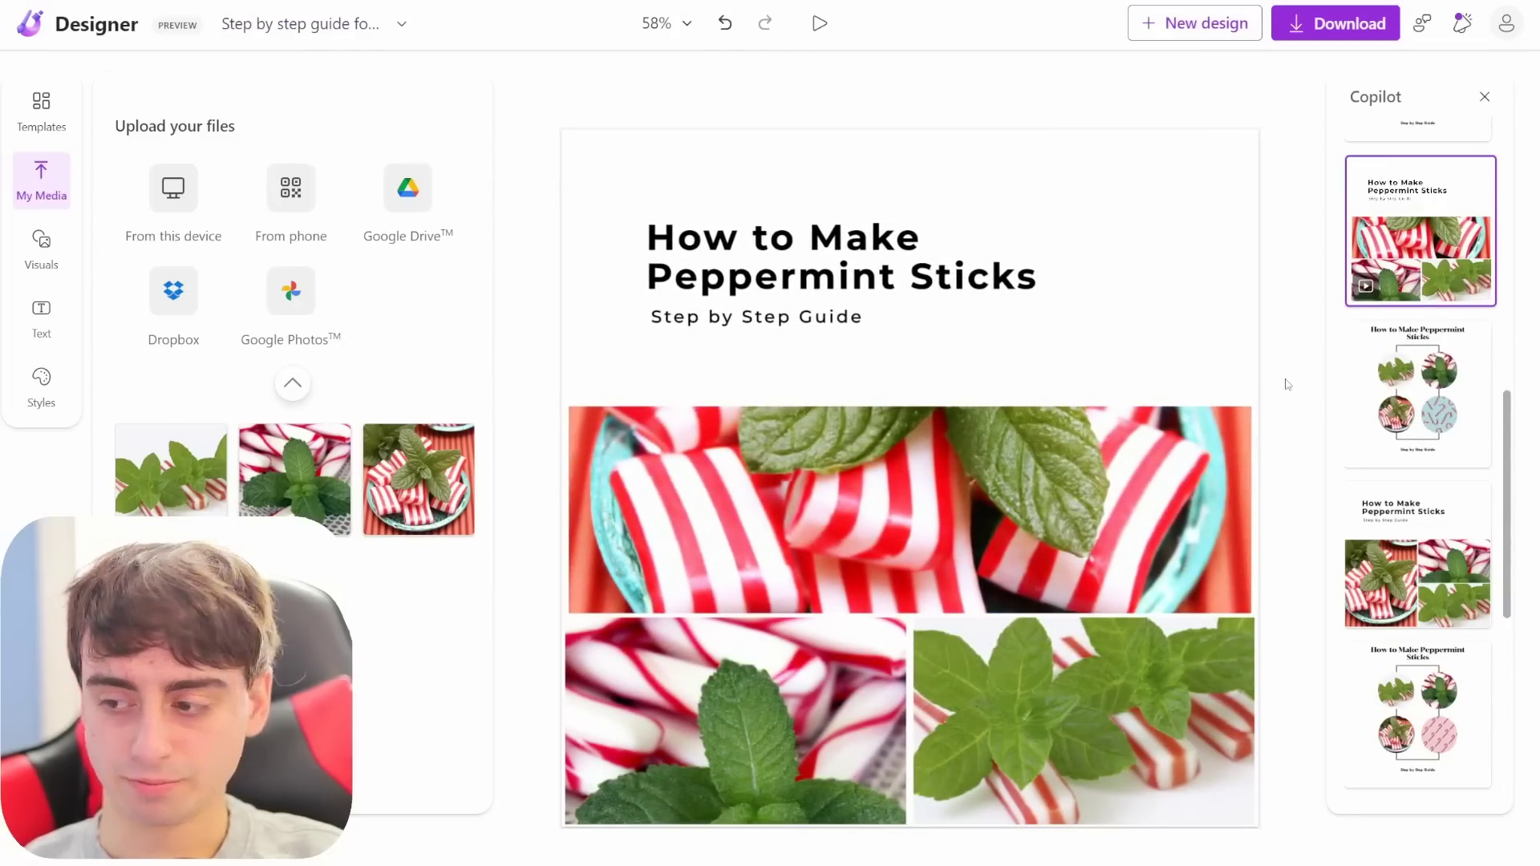
click(41, 245)
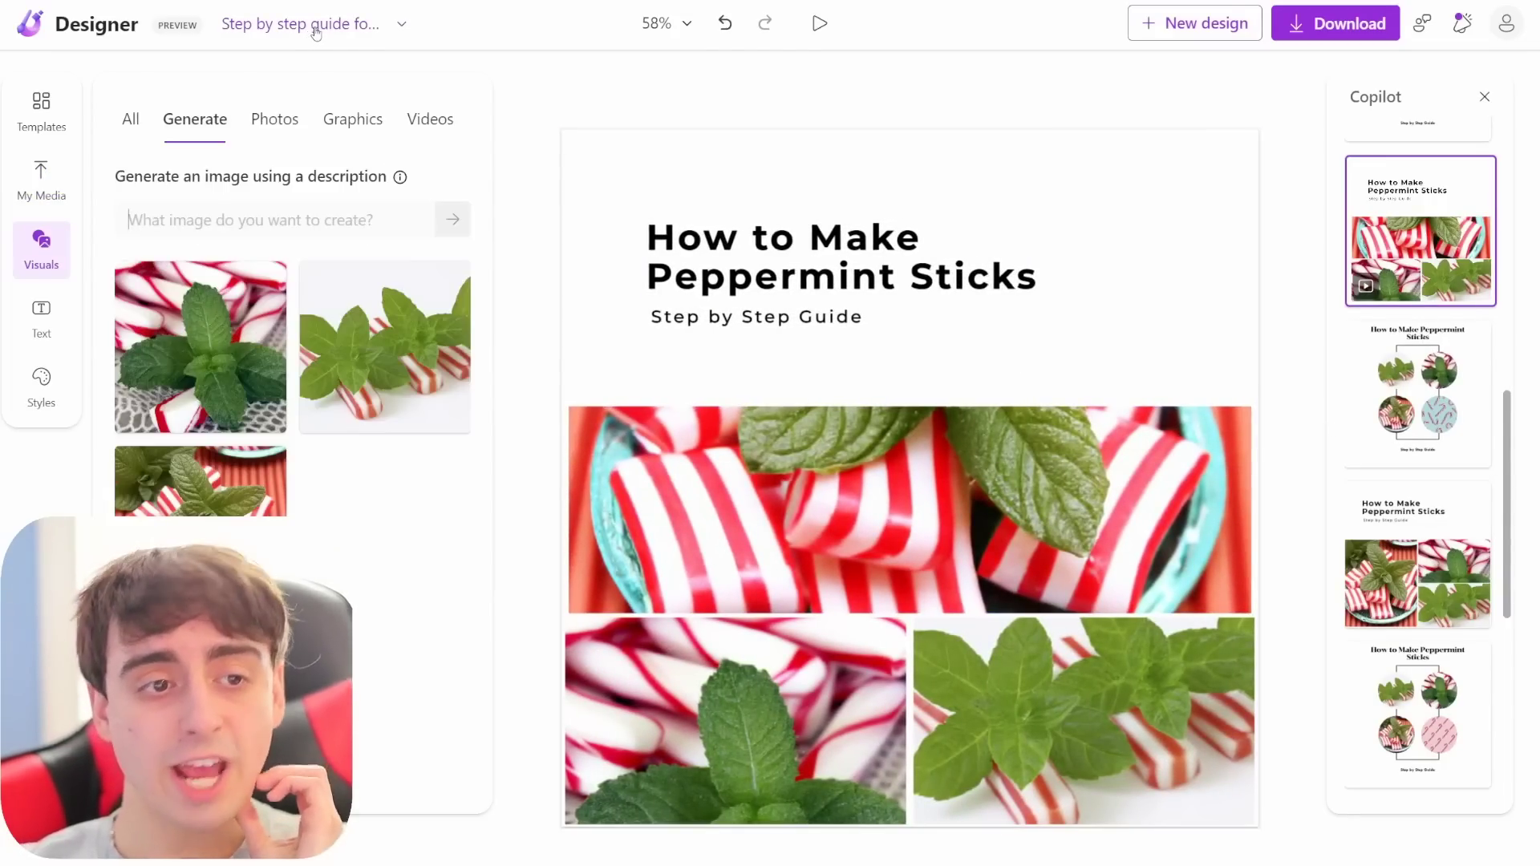
Open the font and colour styles list and dismiss the brand kit suggestion
click(315, 28)
click(238, 31)
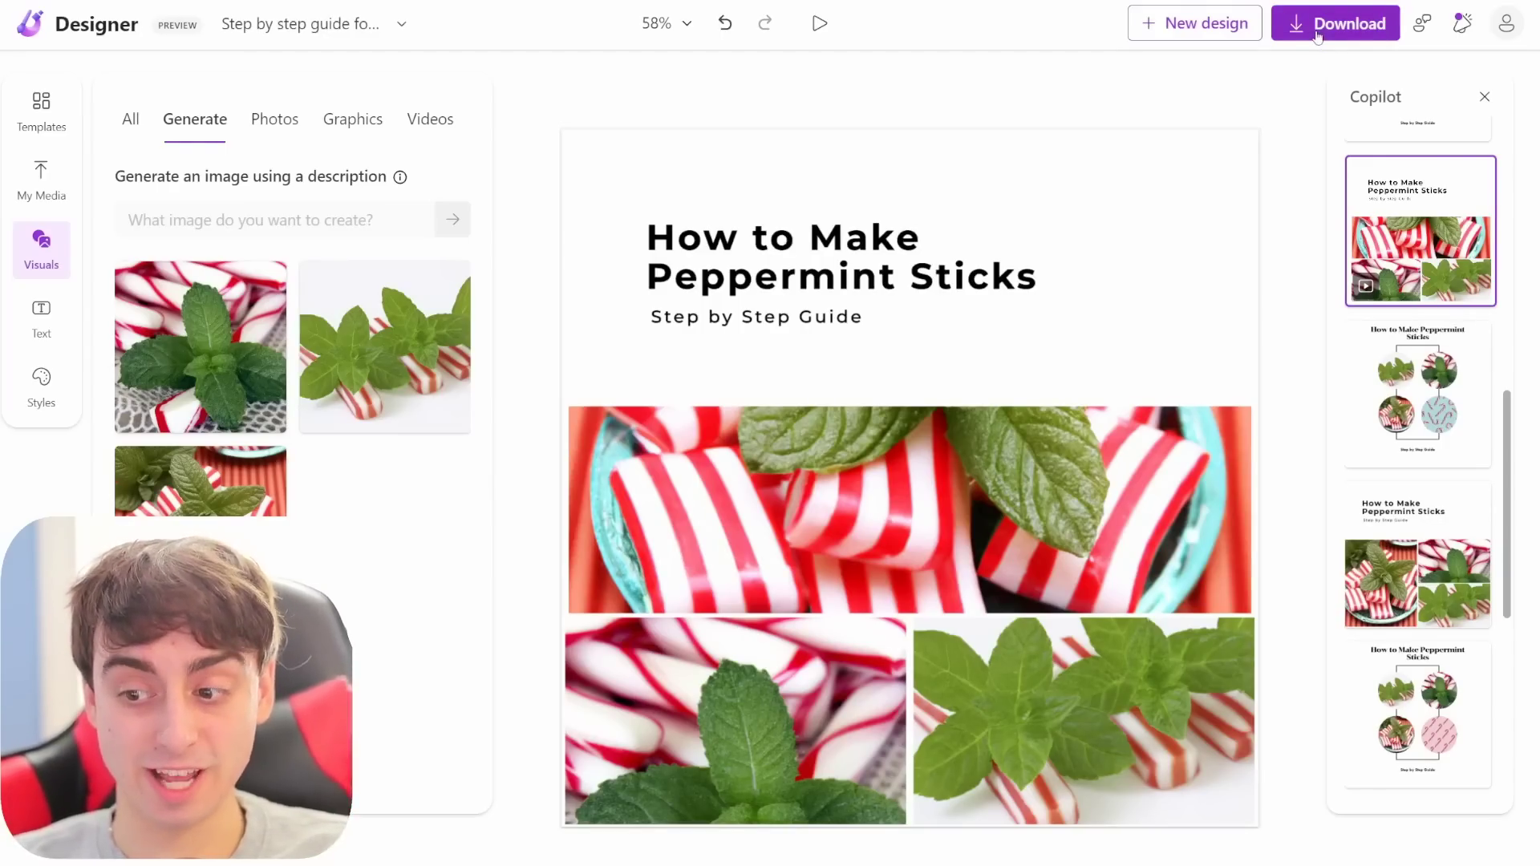
click(41, 385)
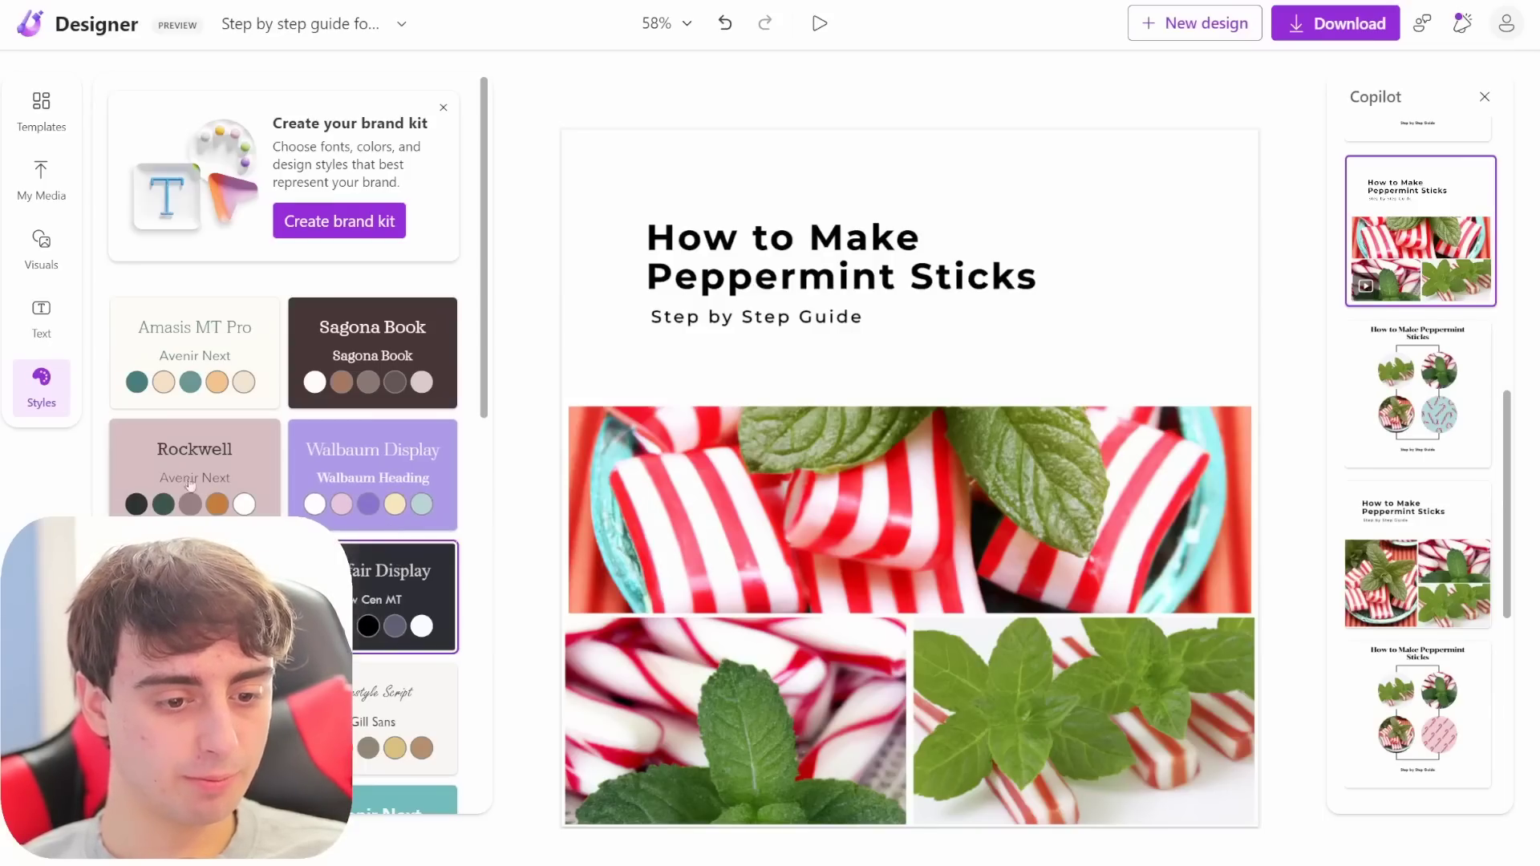
click(443, 108)
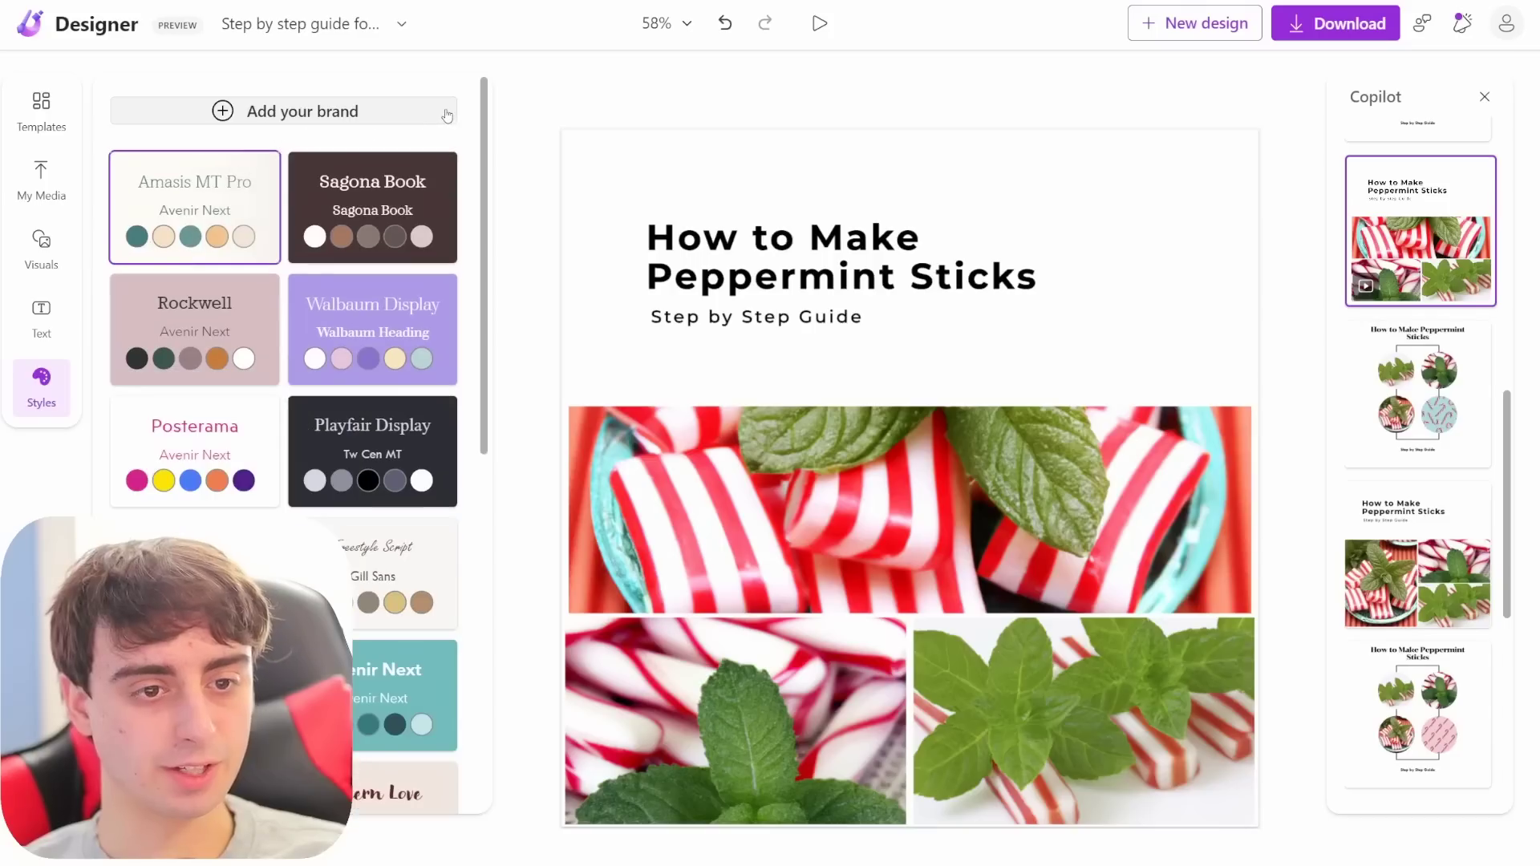
Apply the Amasis MT Pro style for a peach background and serif title, then return to Visuals
click(46, 336)
click(42, 389)
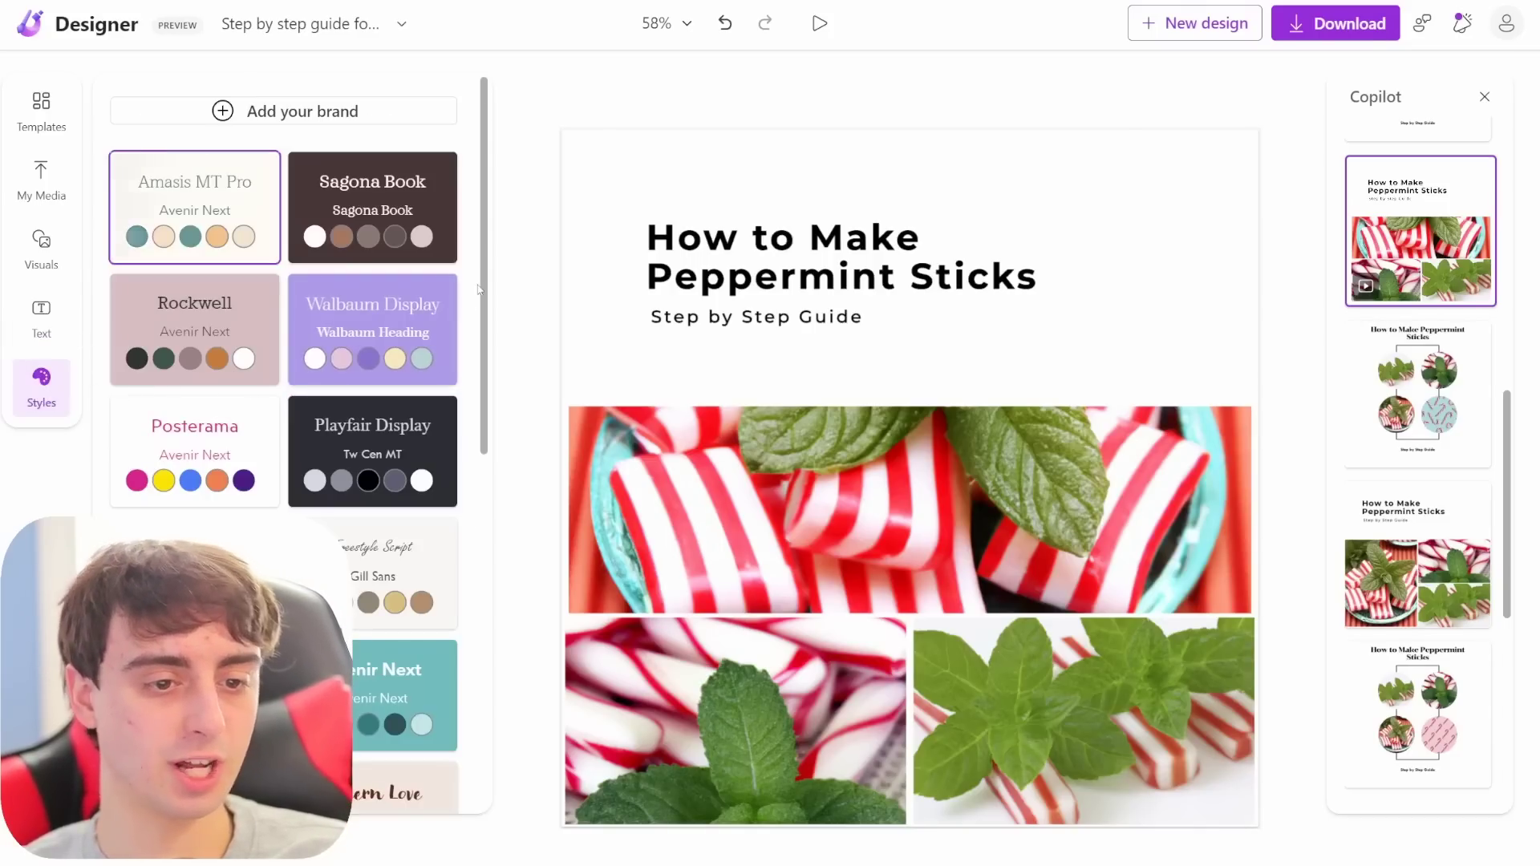
click(195, 200)
scroll(385, 401, down, 3)
drag(484, 451, 478, 174)
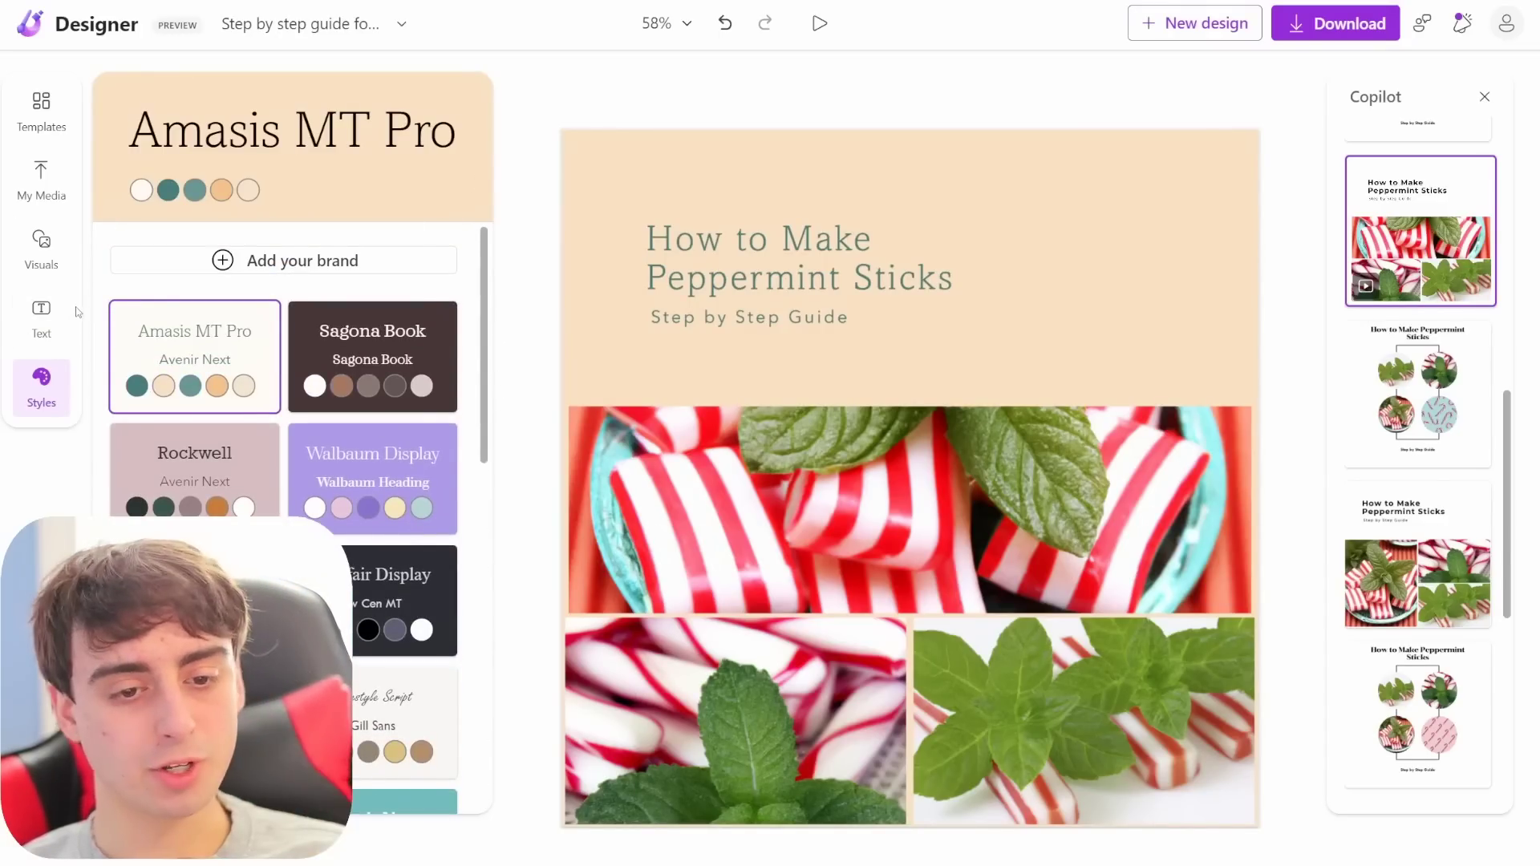
click(41, 247)
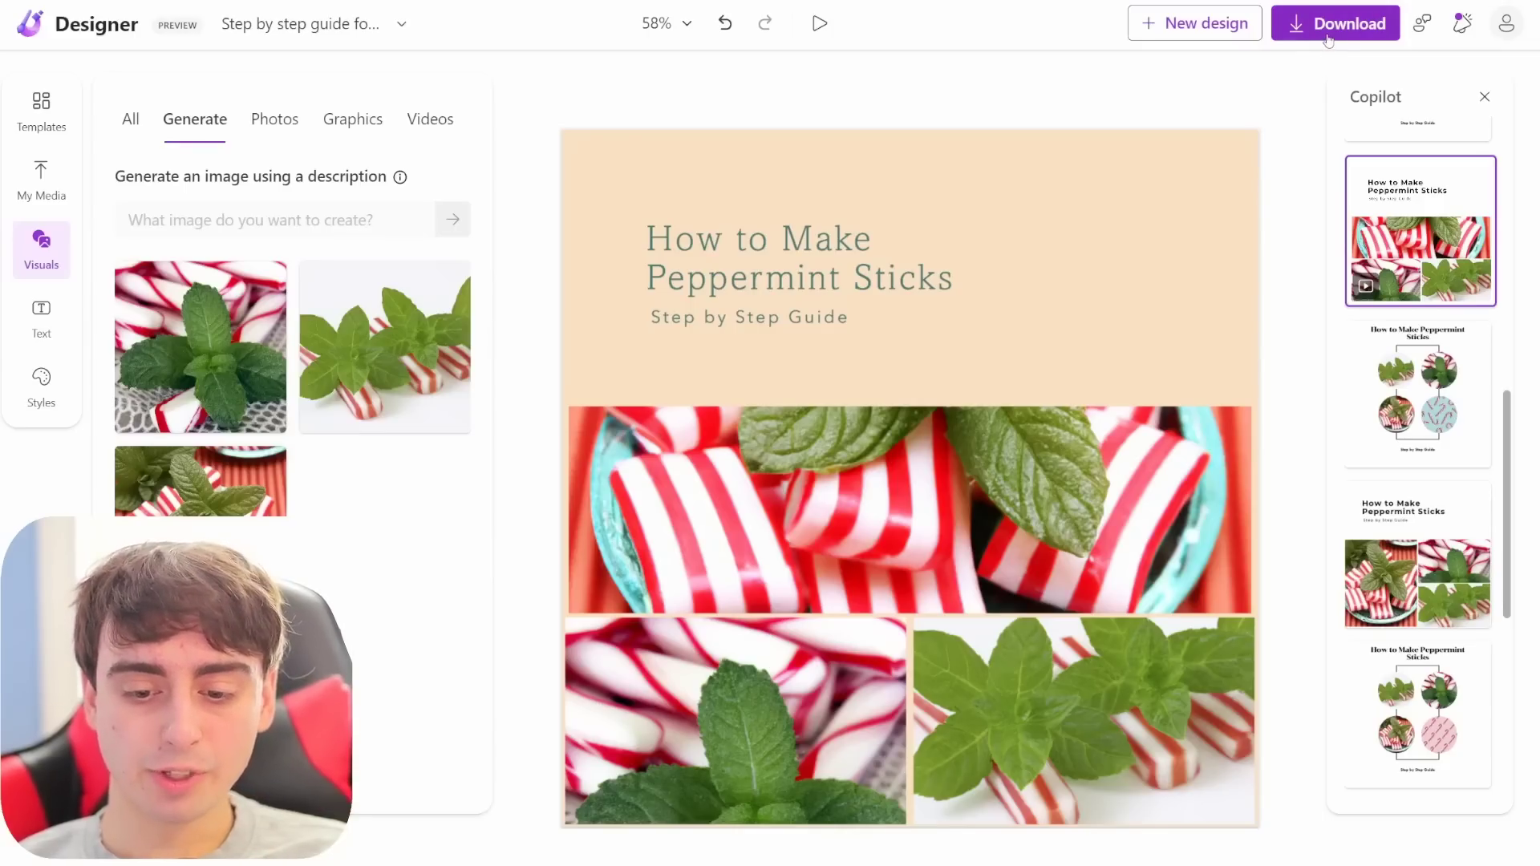
Download the peppermint design as an MP4 with the watermark removed
click(1328, 26)
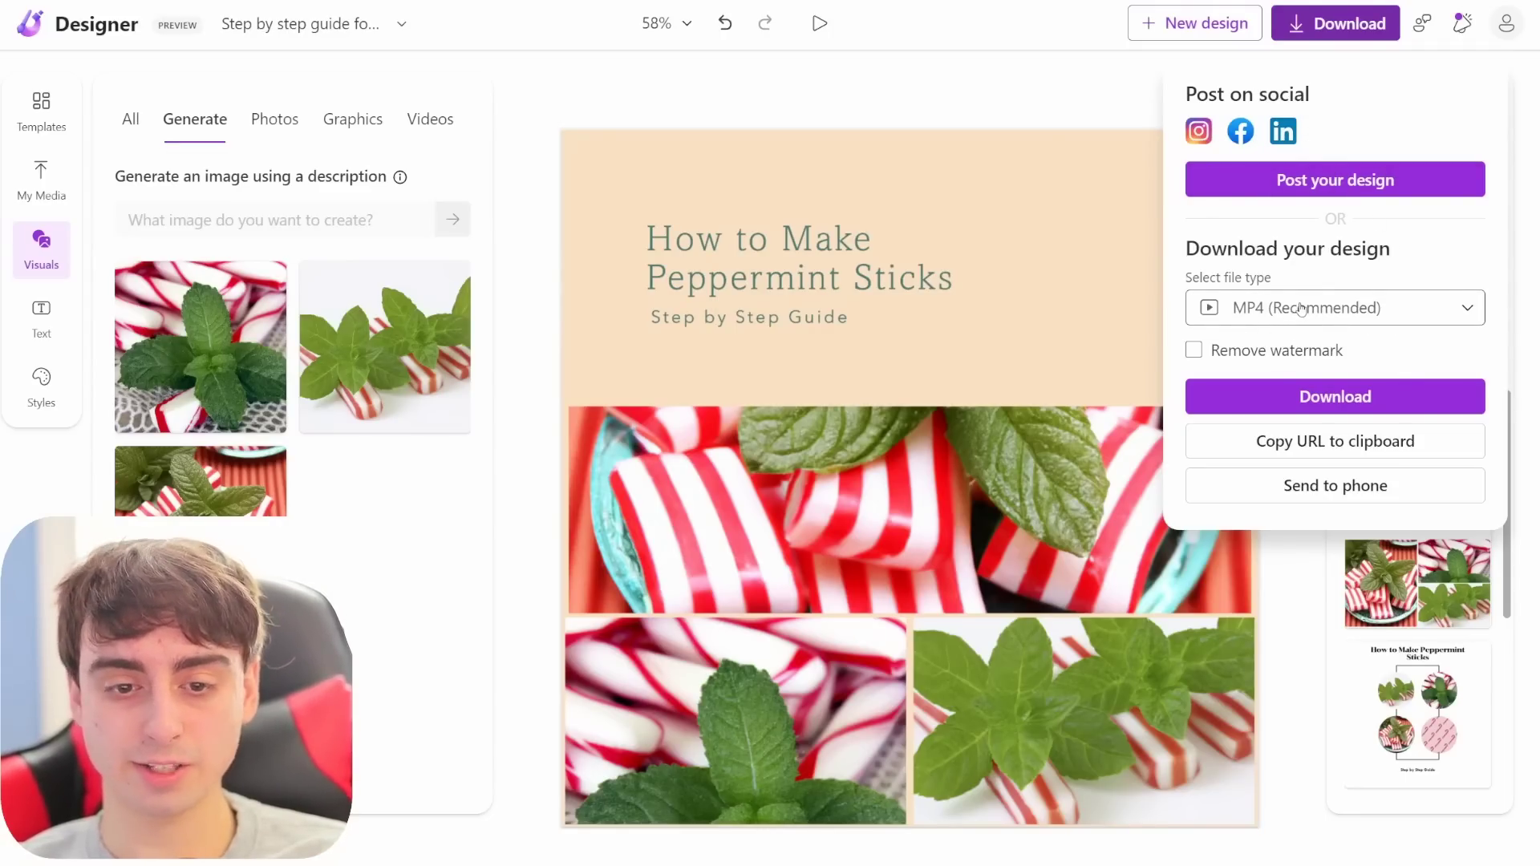
click(1271, 353)
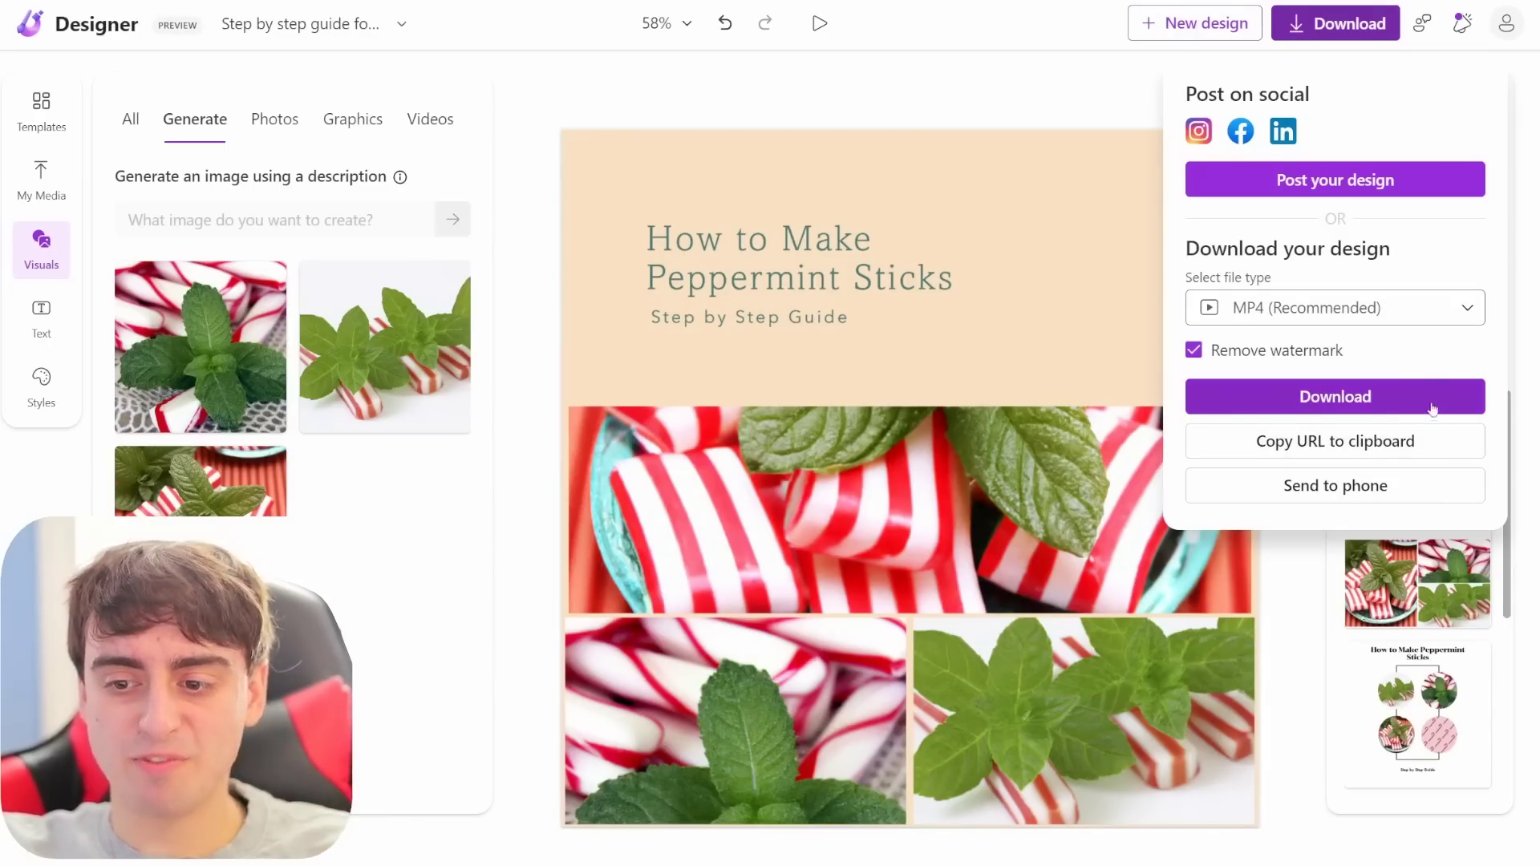
click(1379, 397)
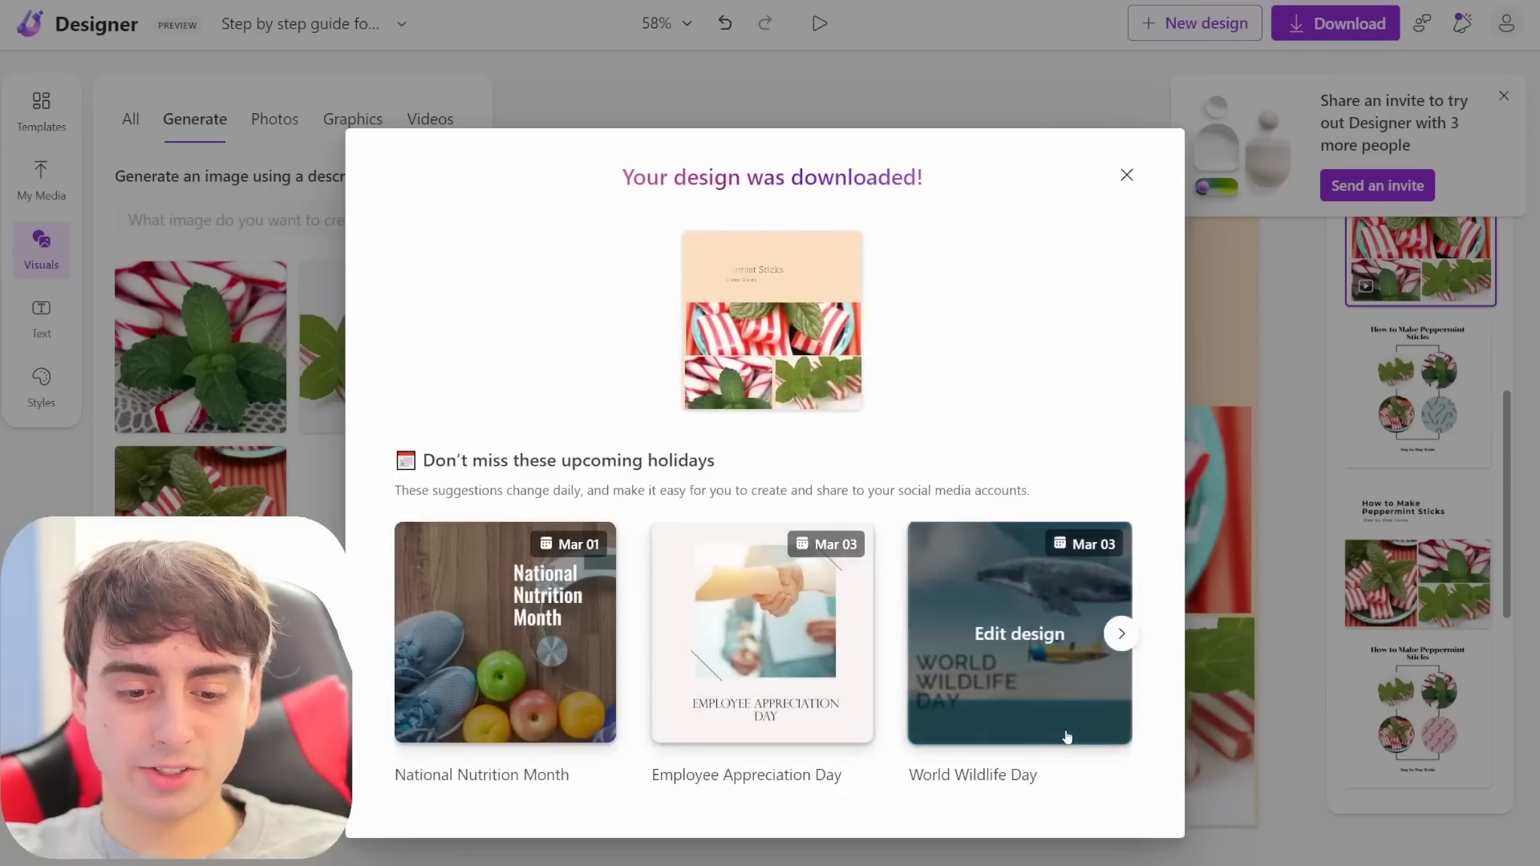
Browse the upcoming holiday suggestions and close the download confirmation
mouse_move(506, 706)
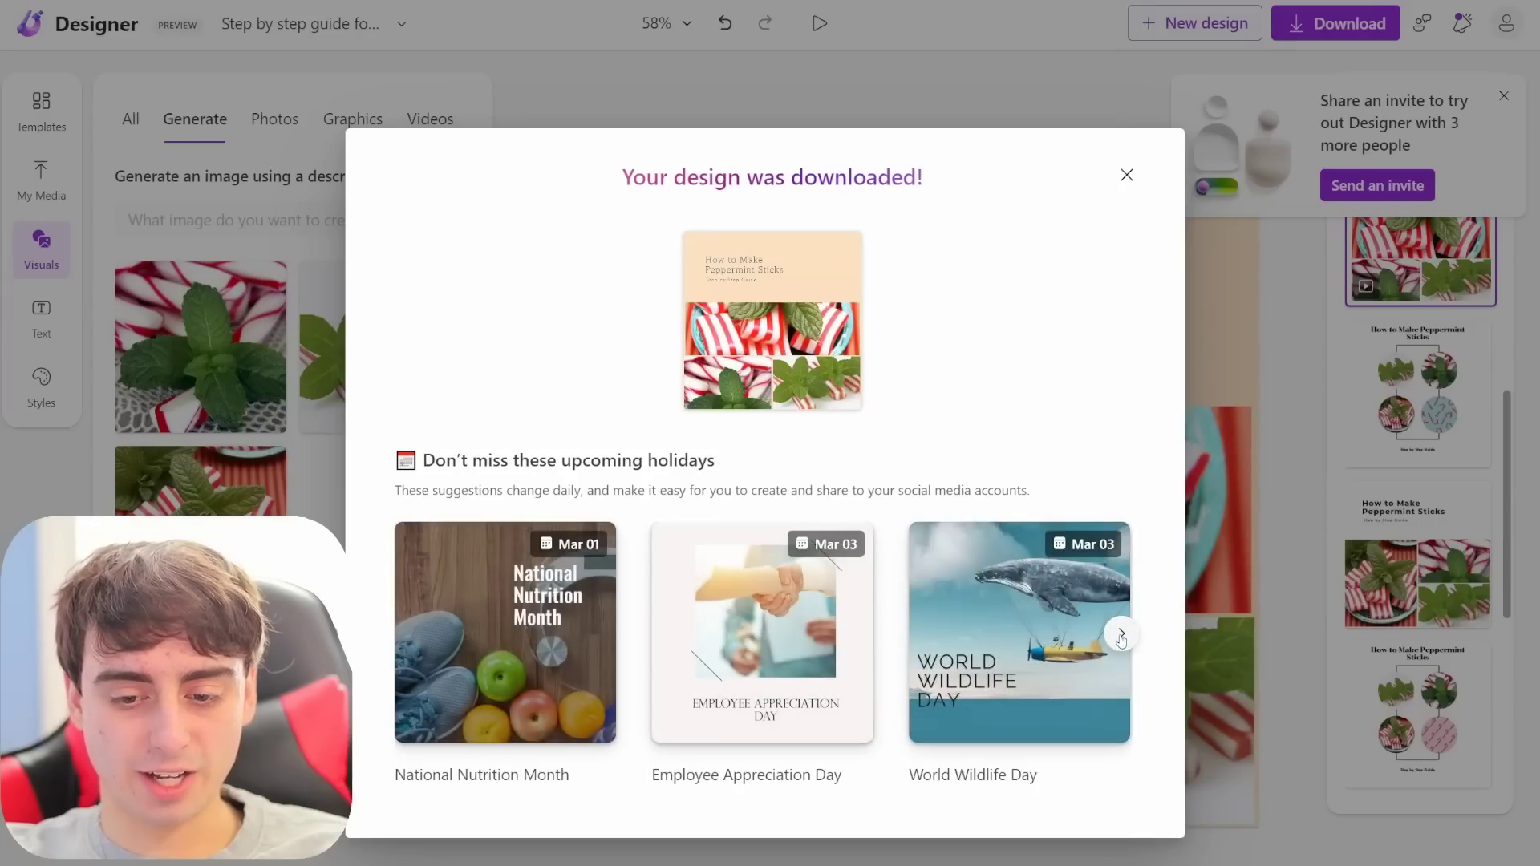
click(1121, 634)
click(1121, 634)
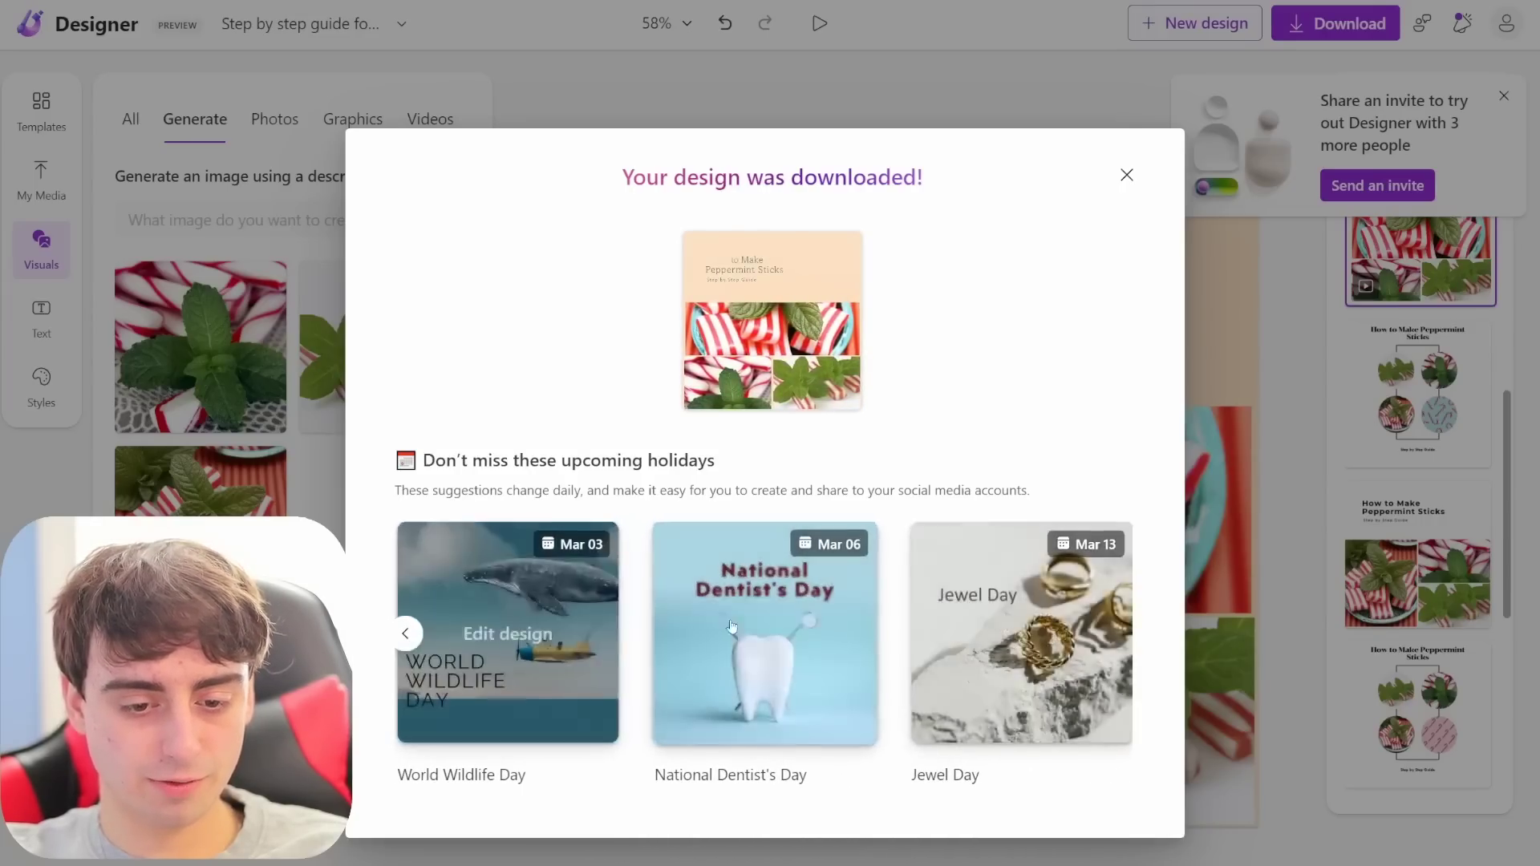
mouse_move(712, 671)
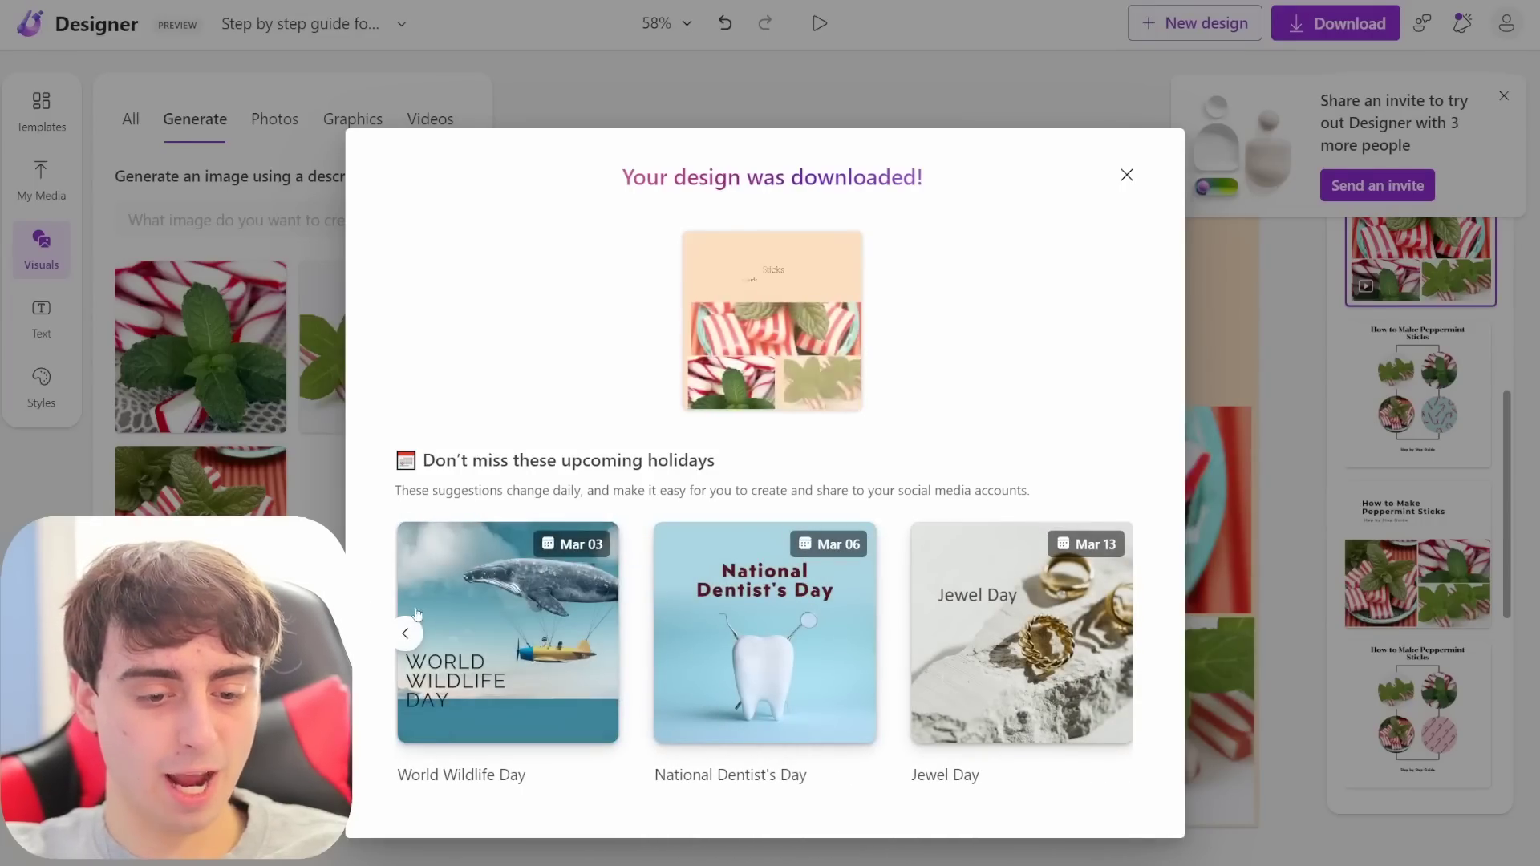
click(1126, 175)
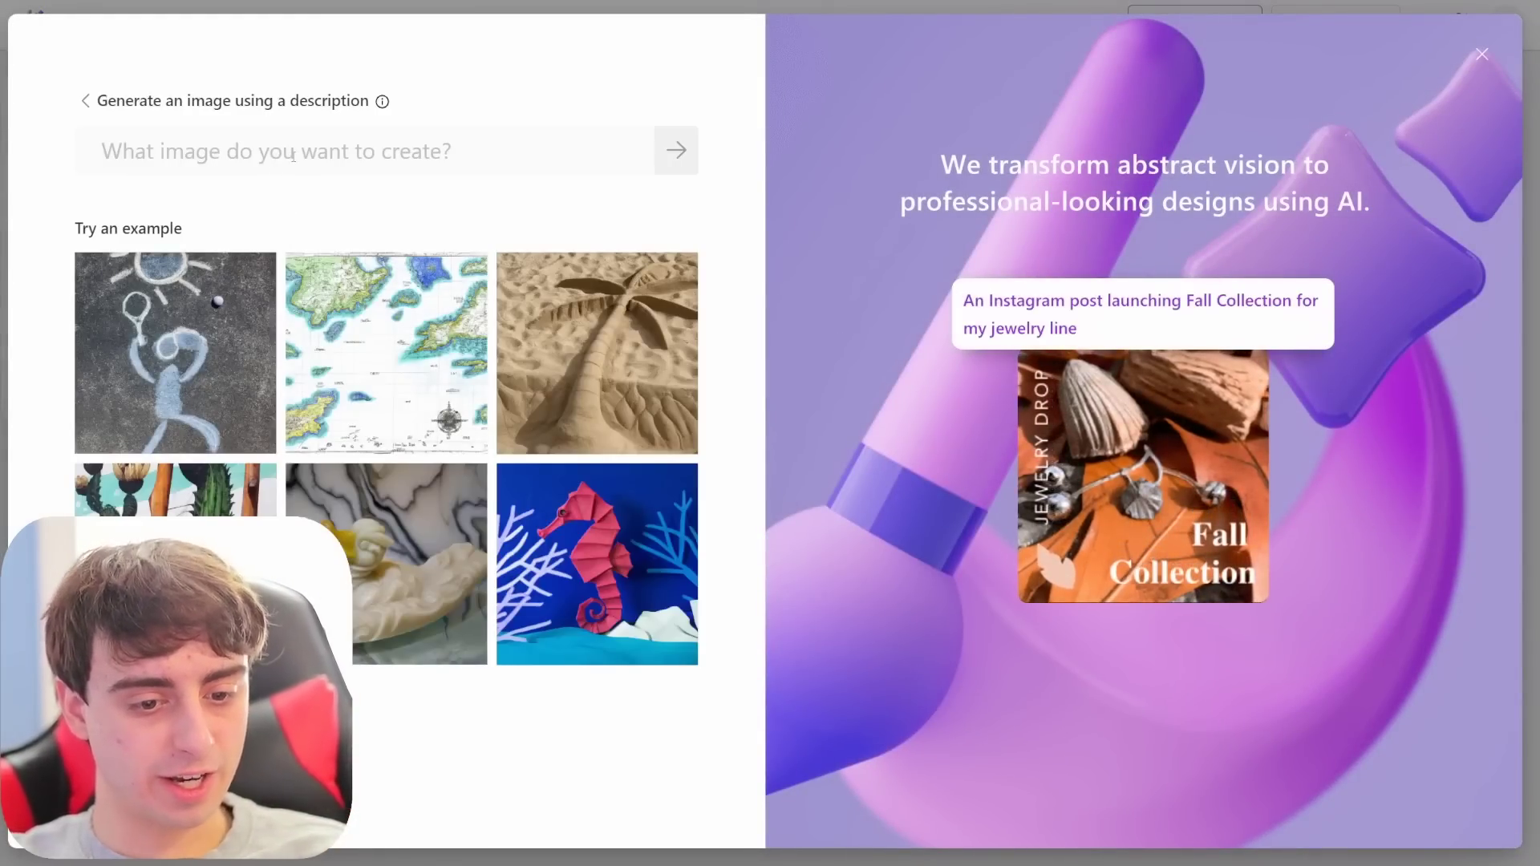
Generate images for 'Cute Cat' using the 'viewed from behind, oversaturated filter' suggestion, then select the prompt
text(Cute Cat)
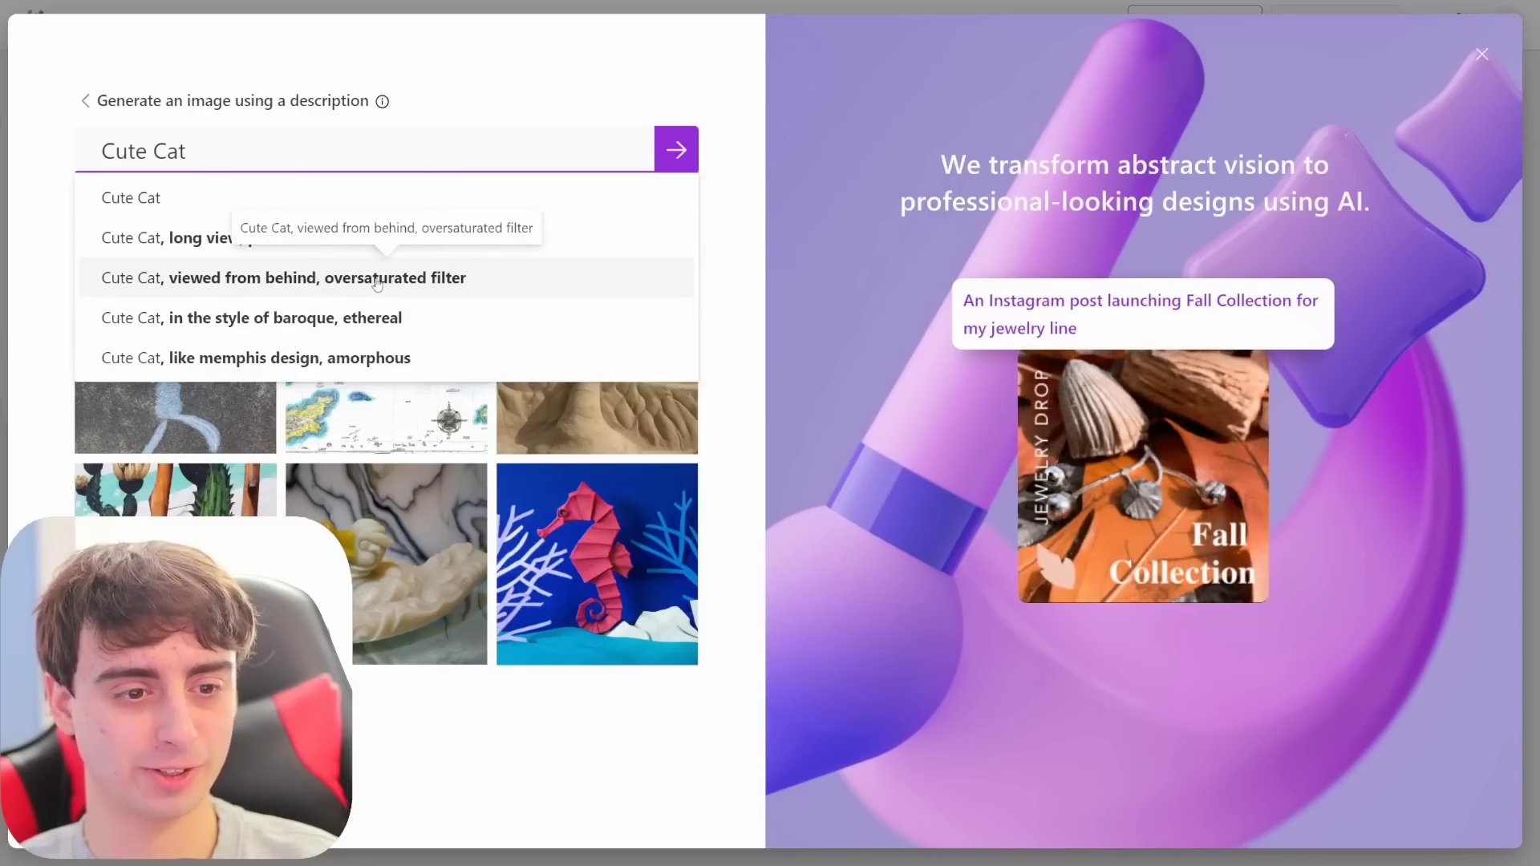
click(426, 284)
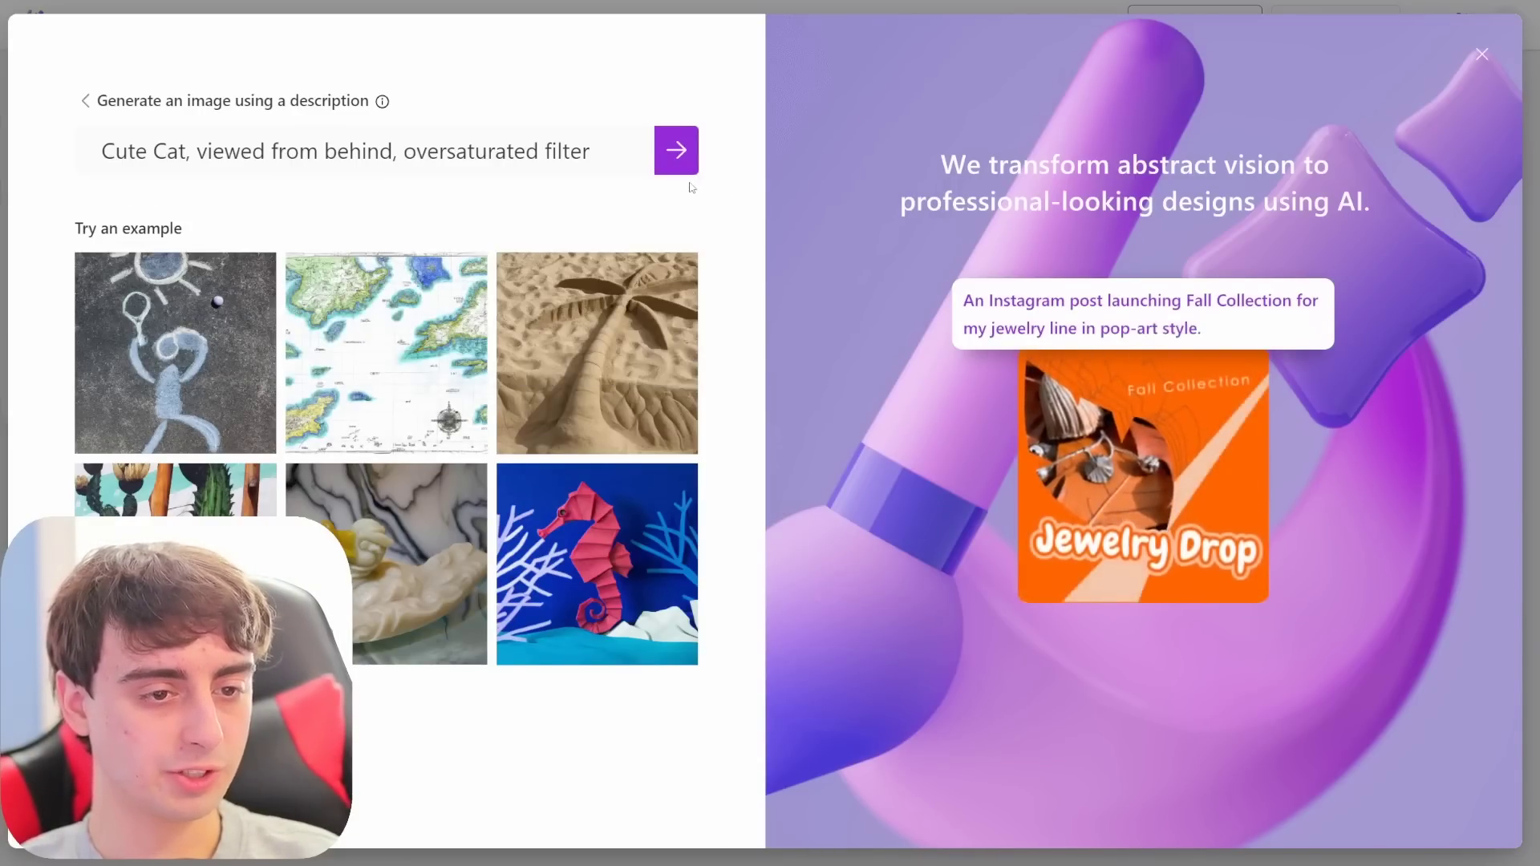
click(664, 164)
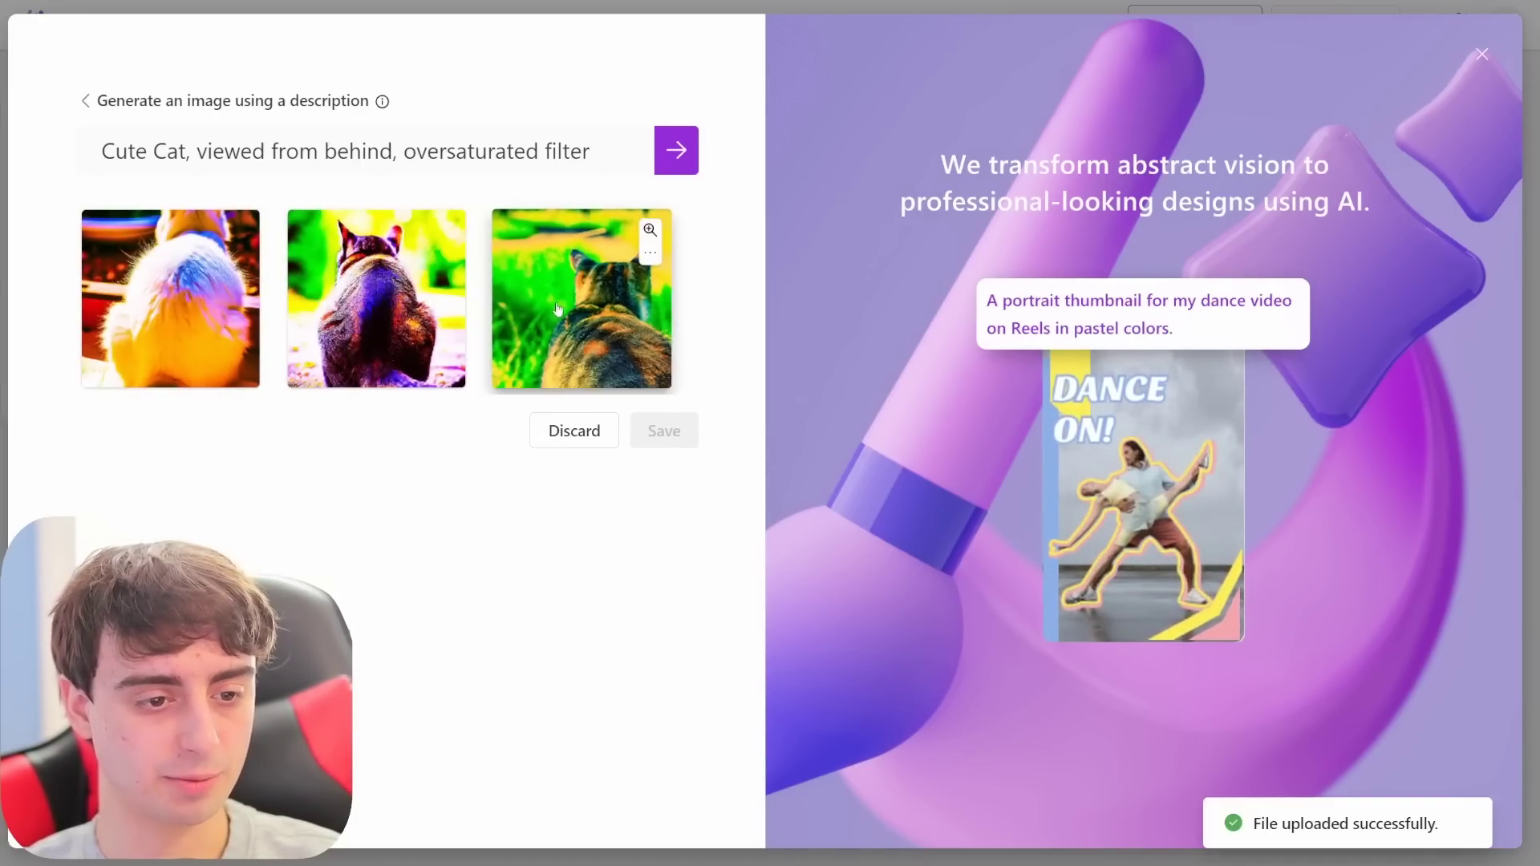
click(598, 151)
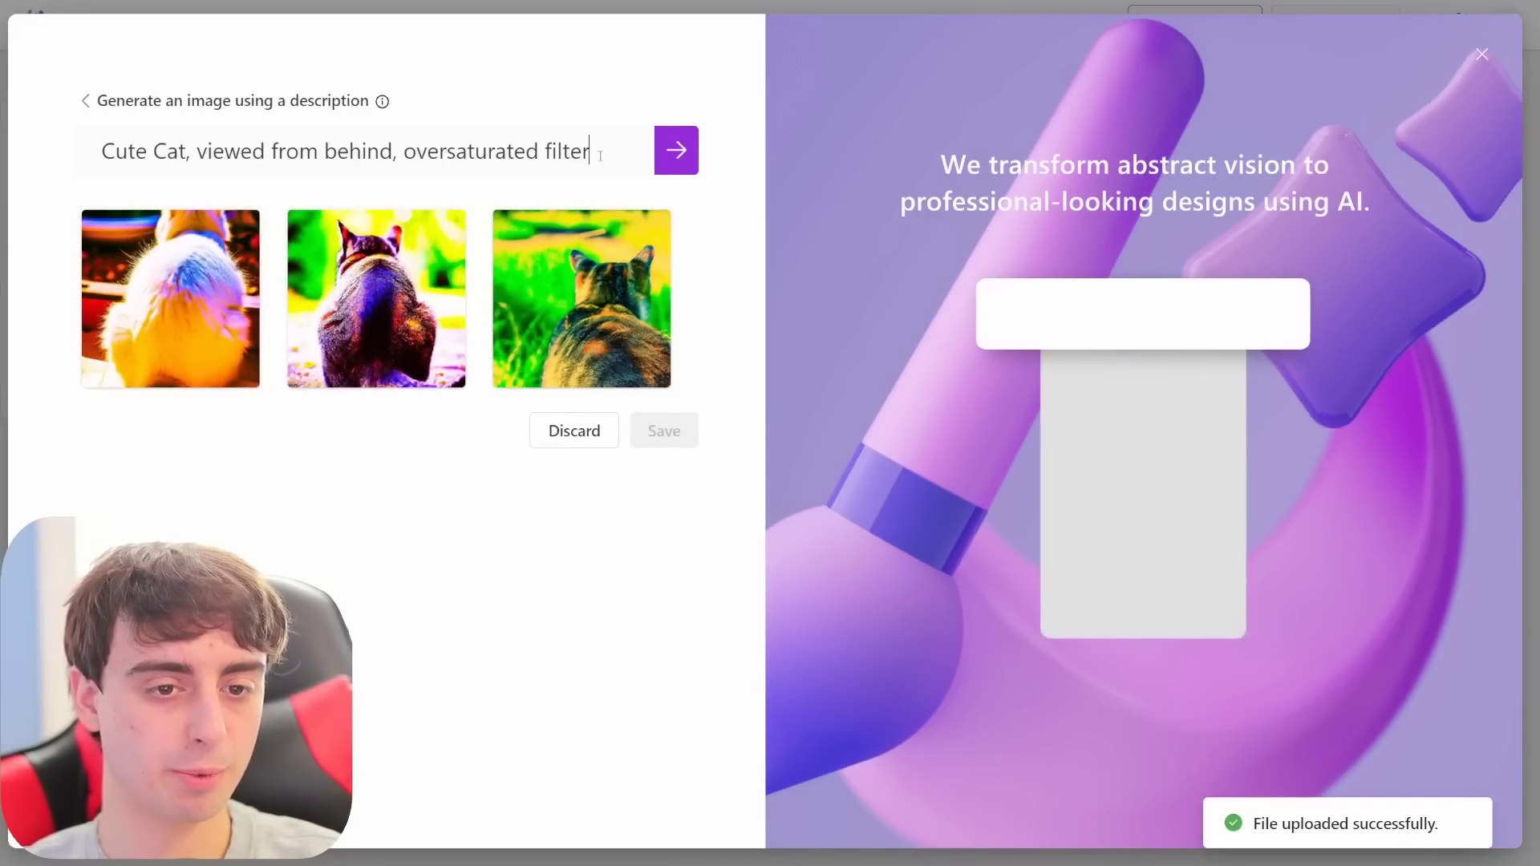
key(ctrl+a)
Clear the old prompt, keep the third cat image, and select the prompt wording
key(BackSpace)
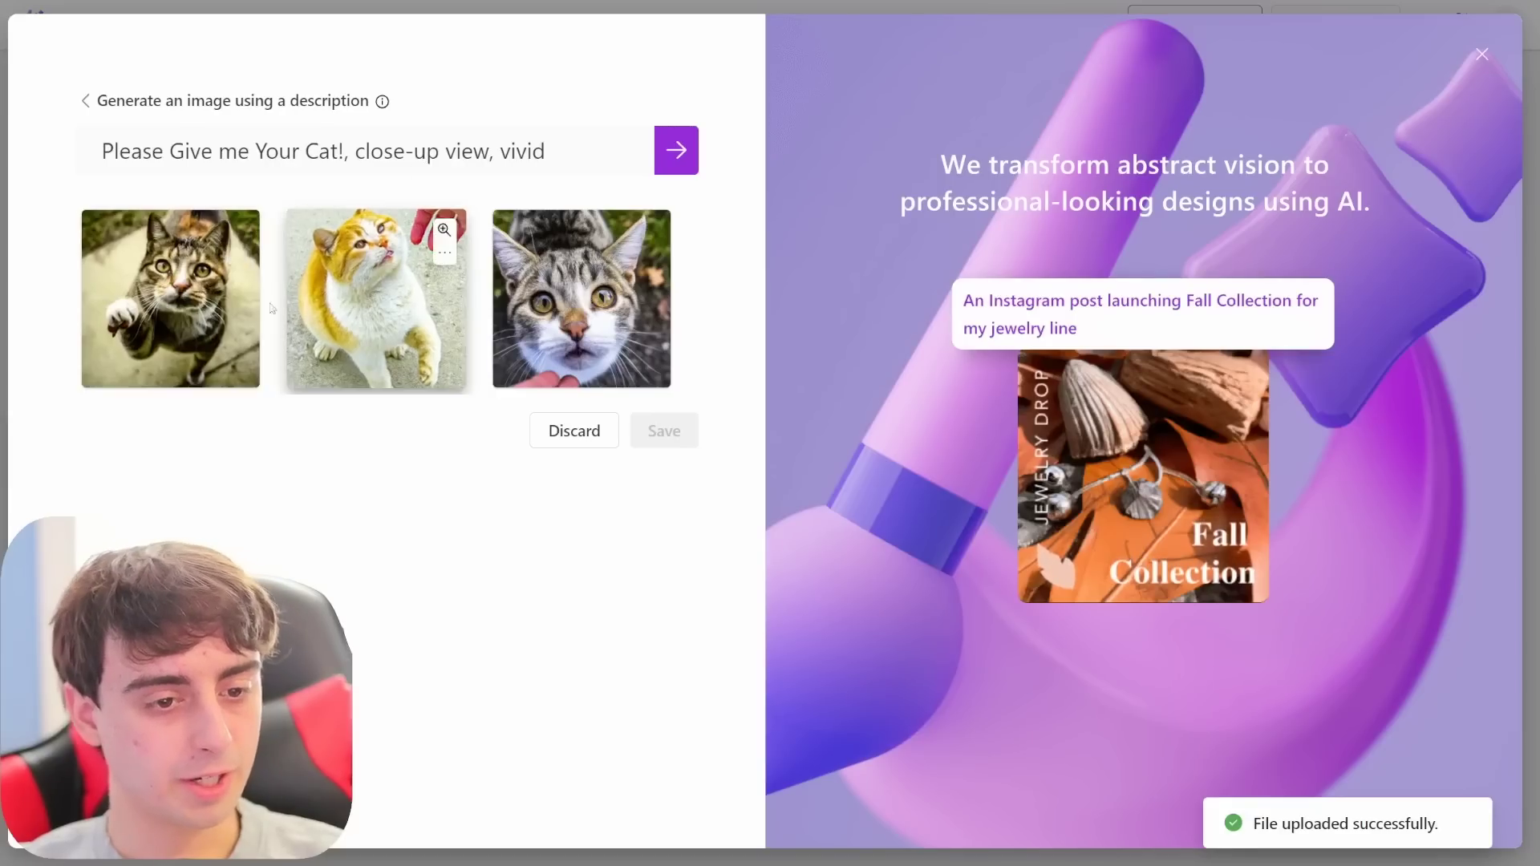
mouse_move(433, 261)
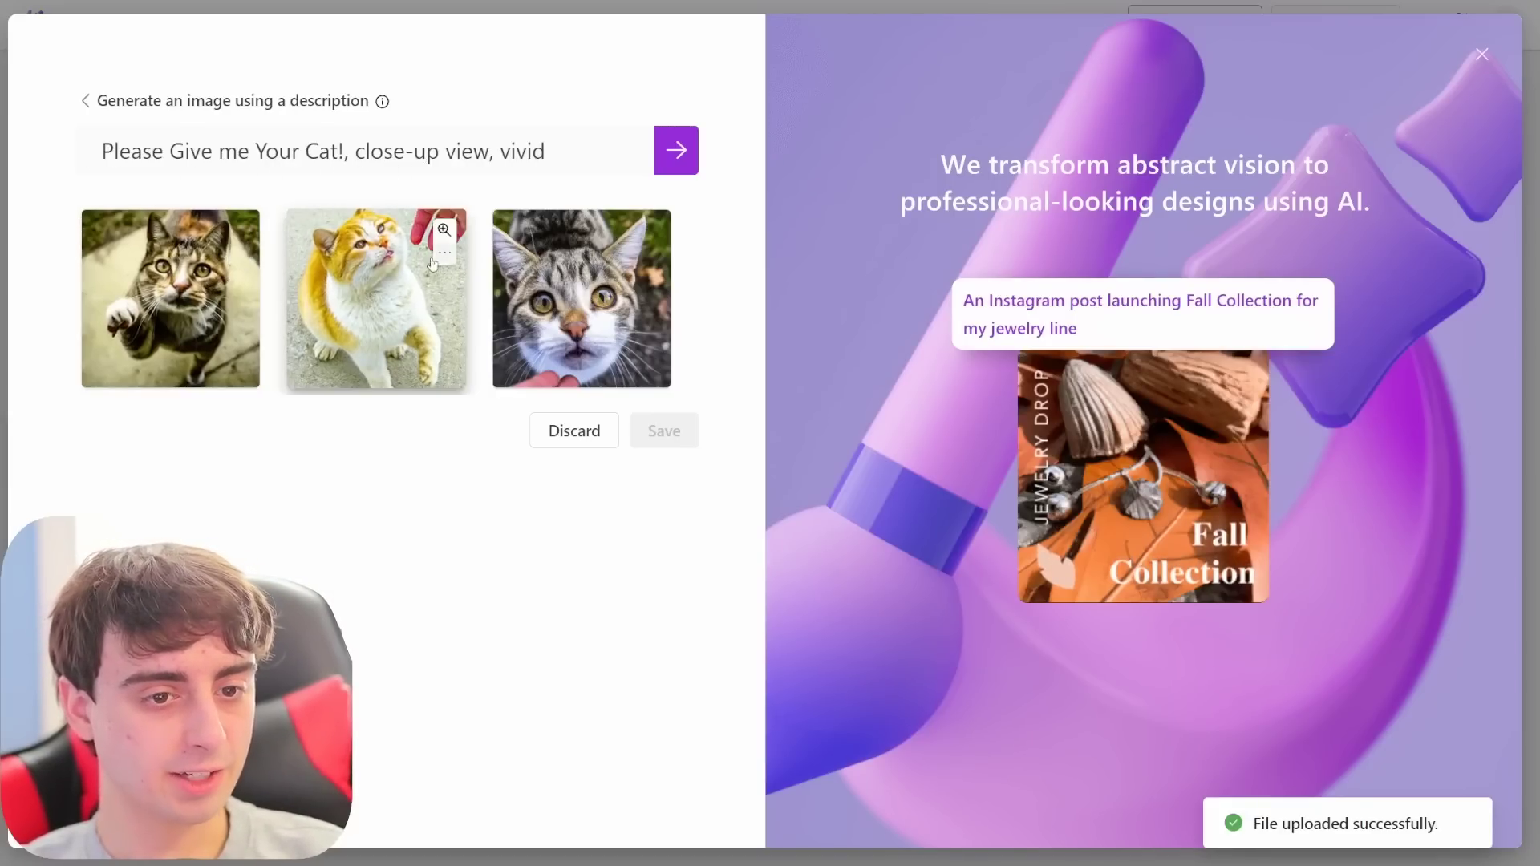
click(570, 341)
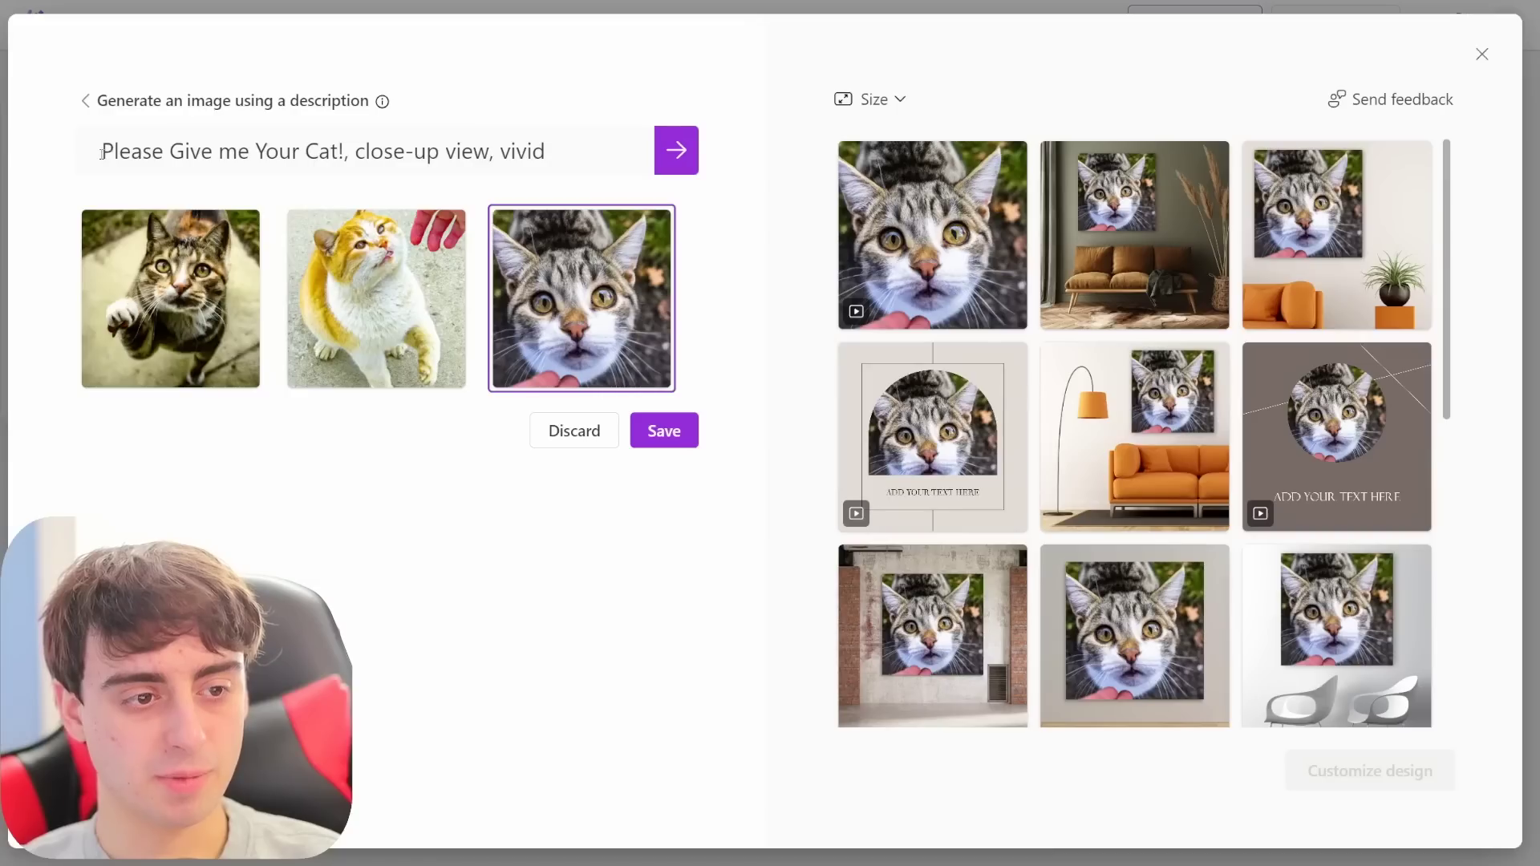
drag(102, 152, 532, 152)
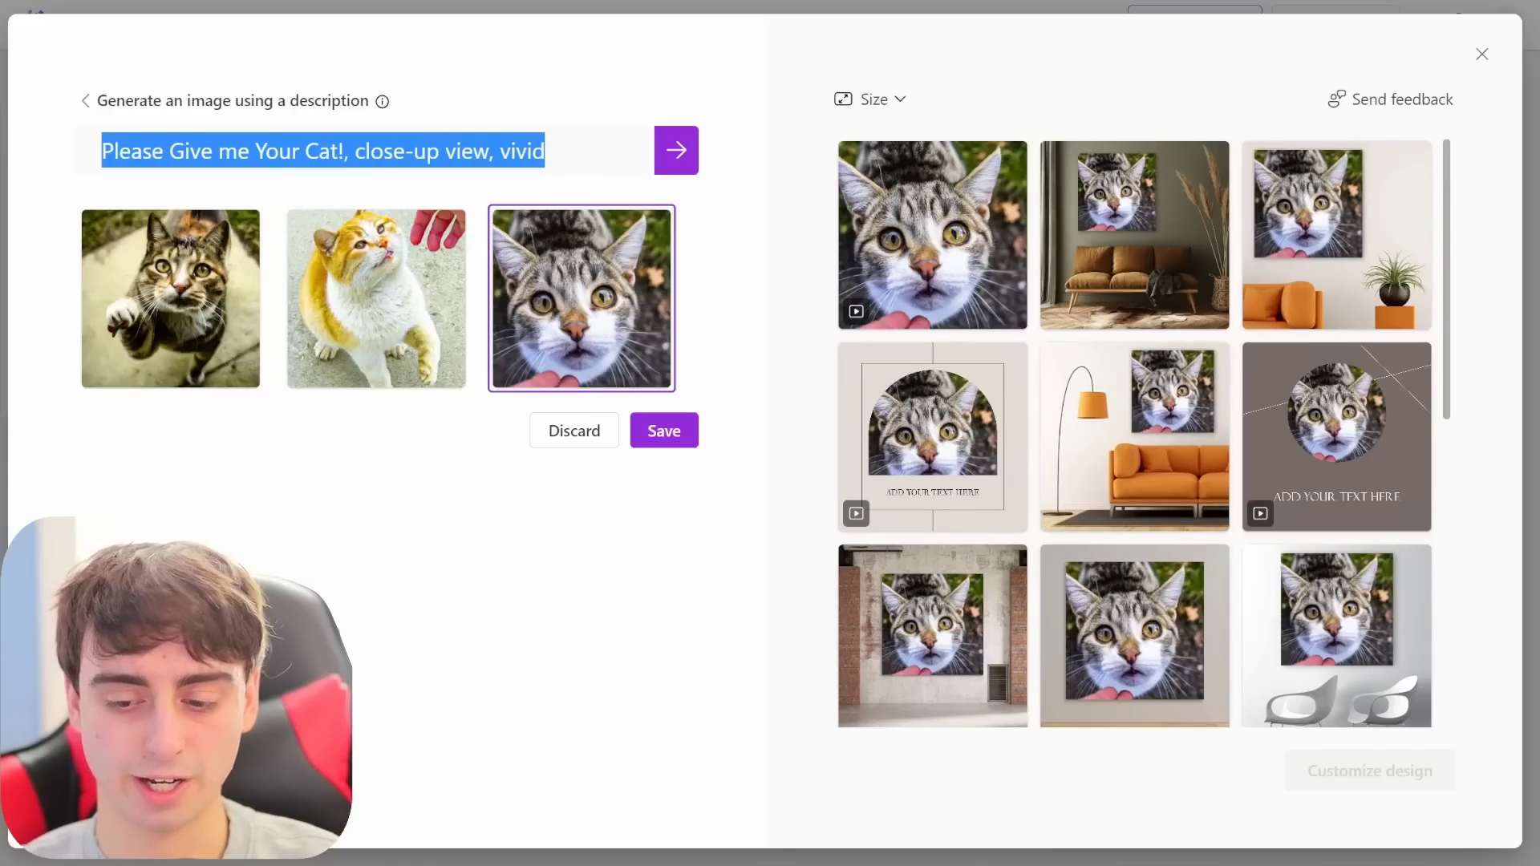
Switch the 'Free Pet Cat!' design suggestions to landscape format and scroll the results
click(874, 99)
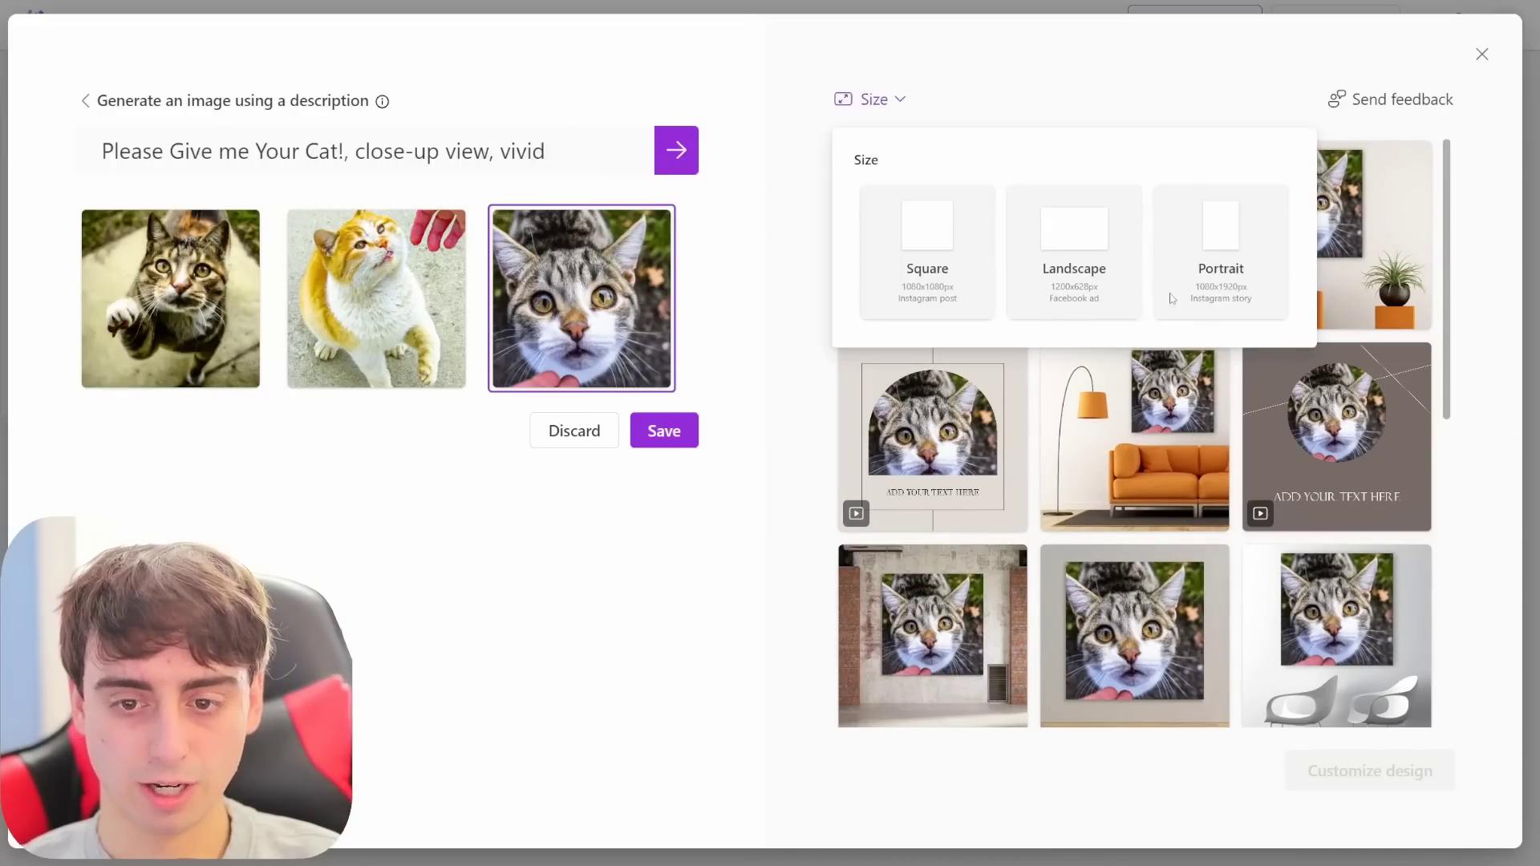
click(1092, 249)
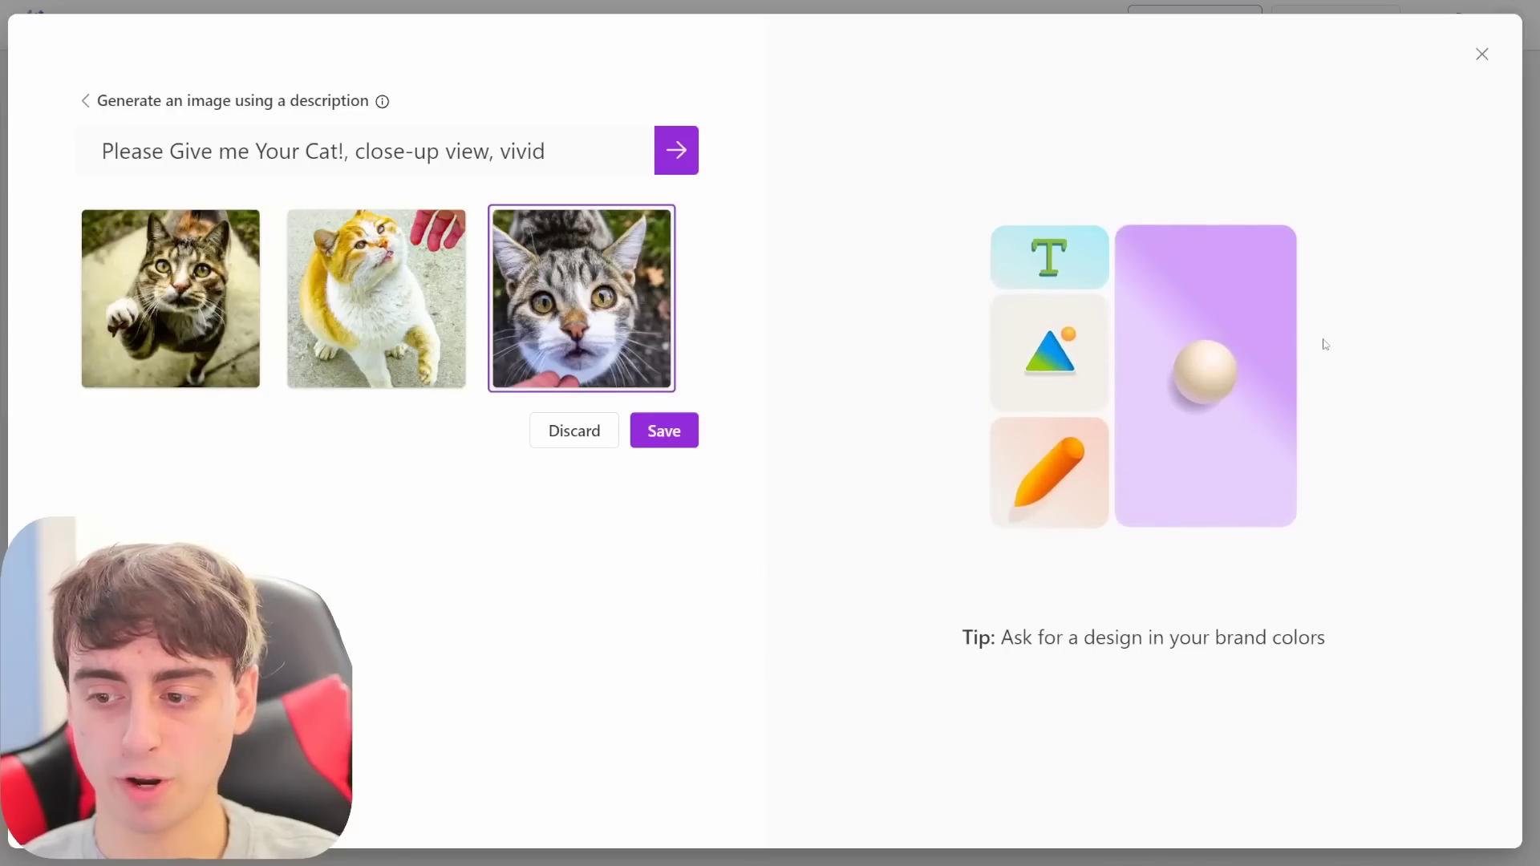
scroll(1200, 651, down, 8)
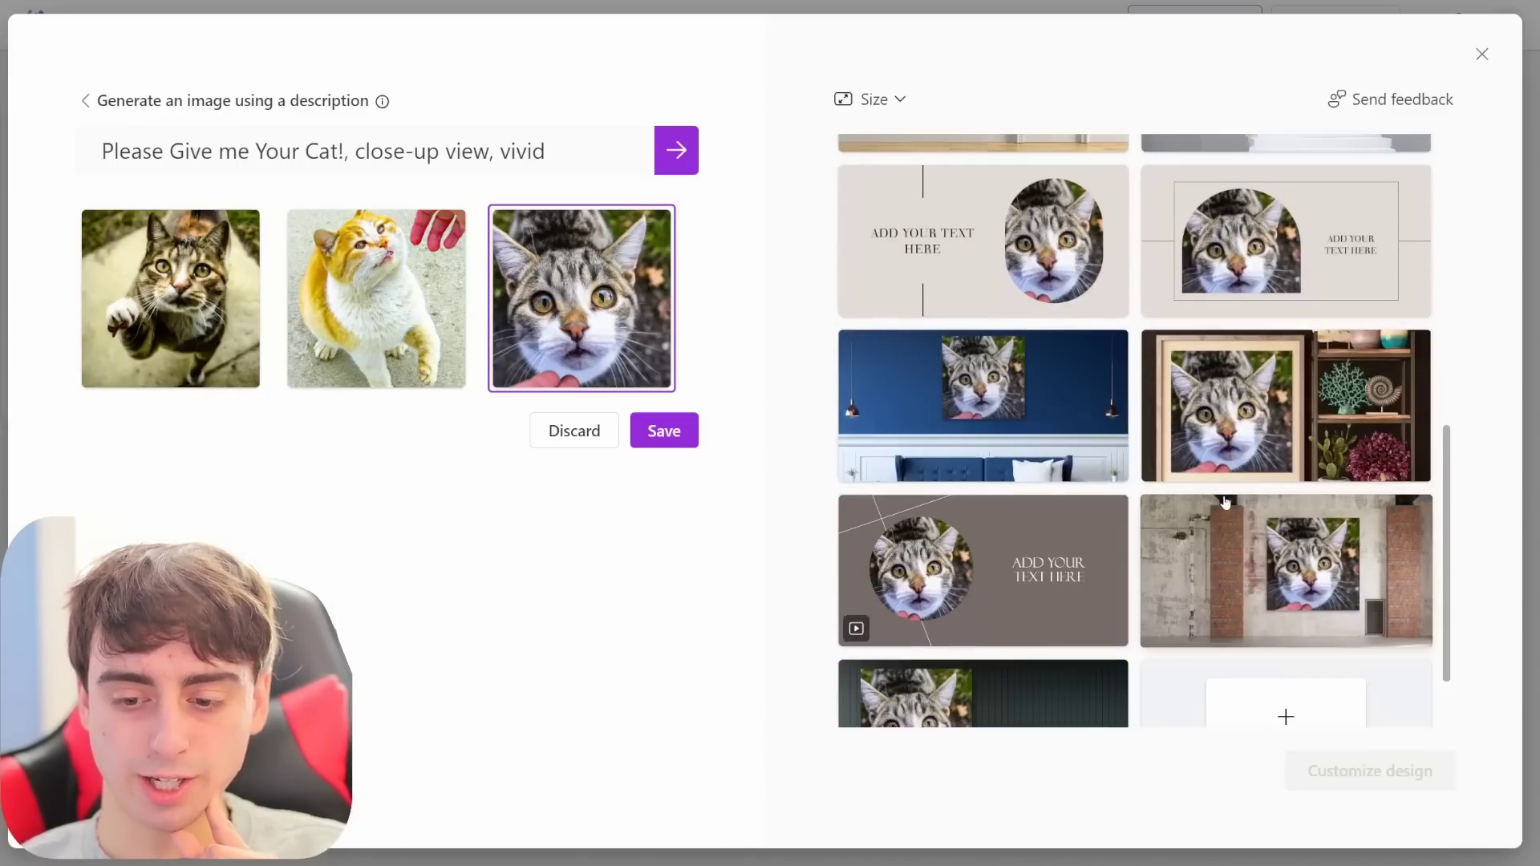
scroll(1219, 493, down, 2)
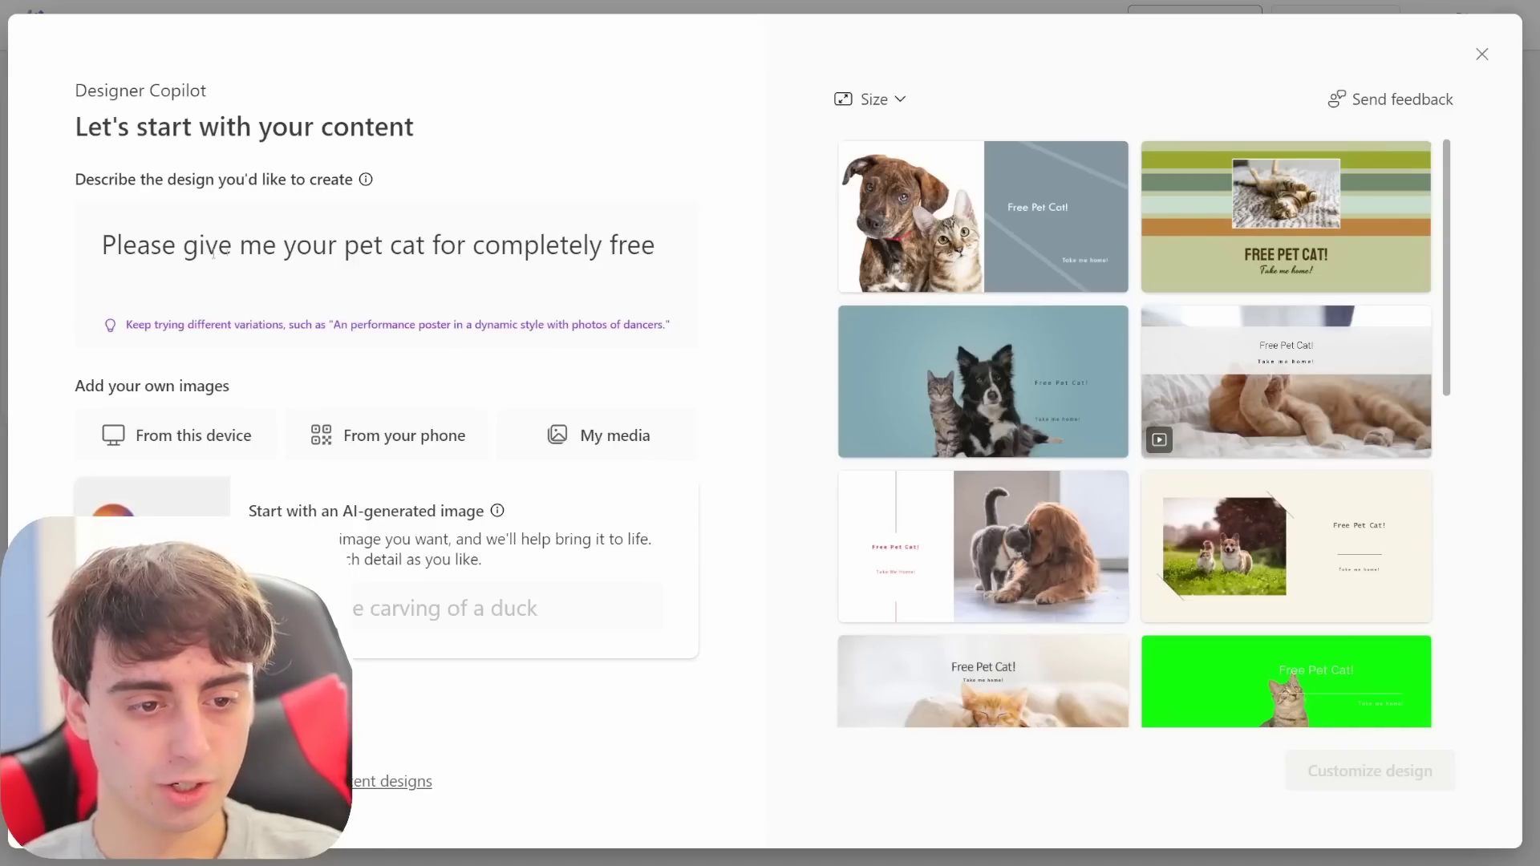
drag(103, 244, 700, 261)
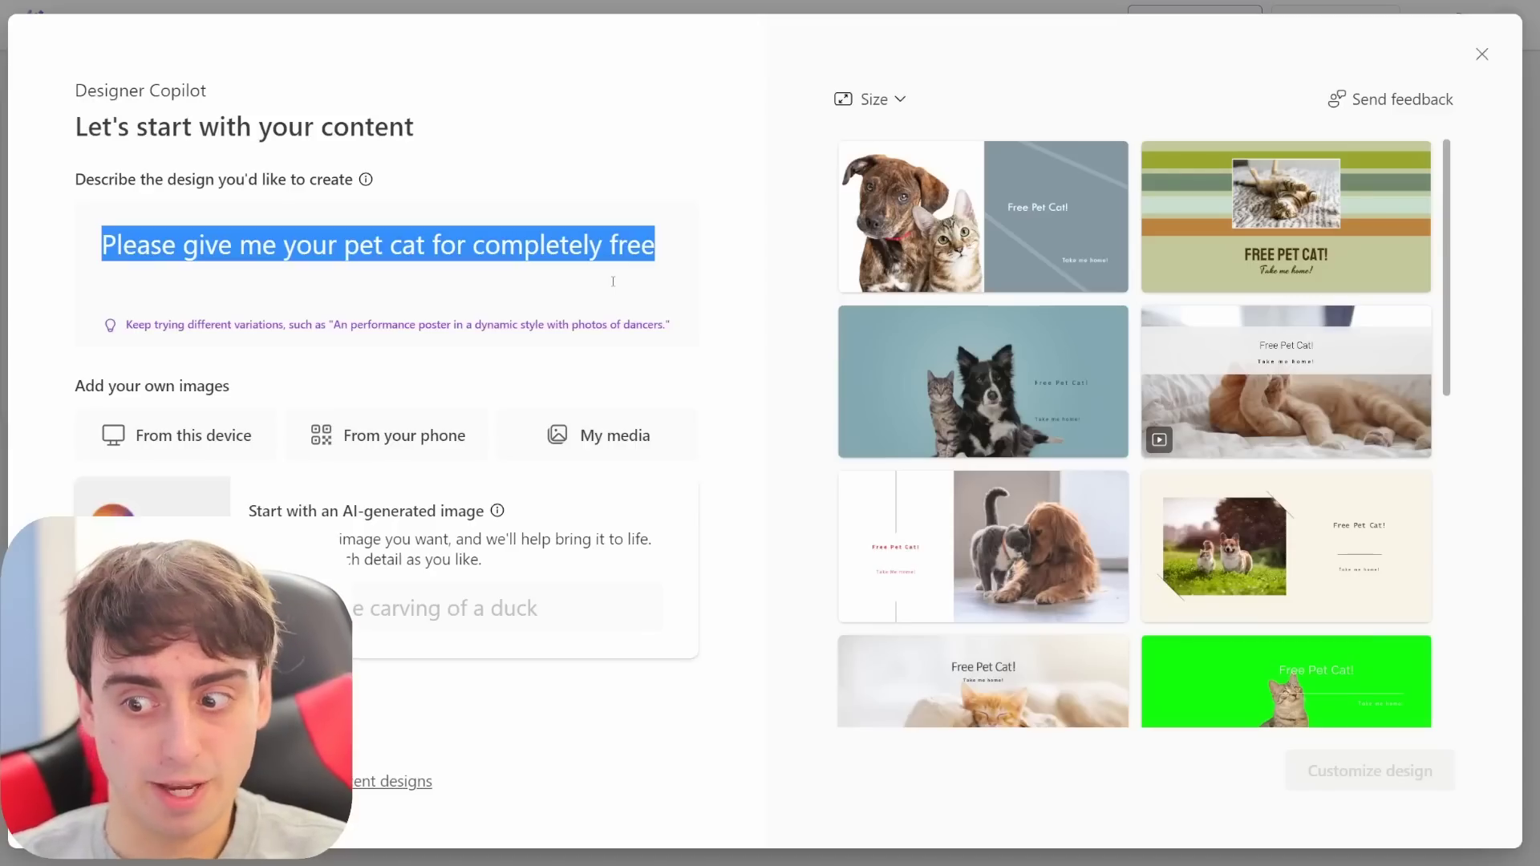
click(491, 284)
drag(339, 245, 714, 291)
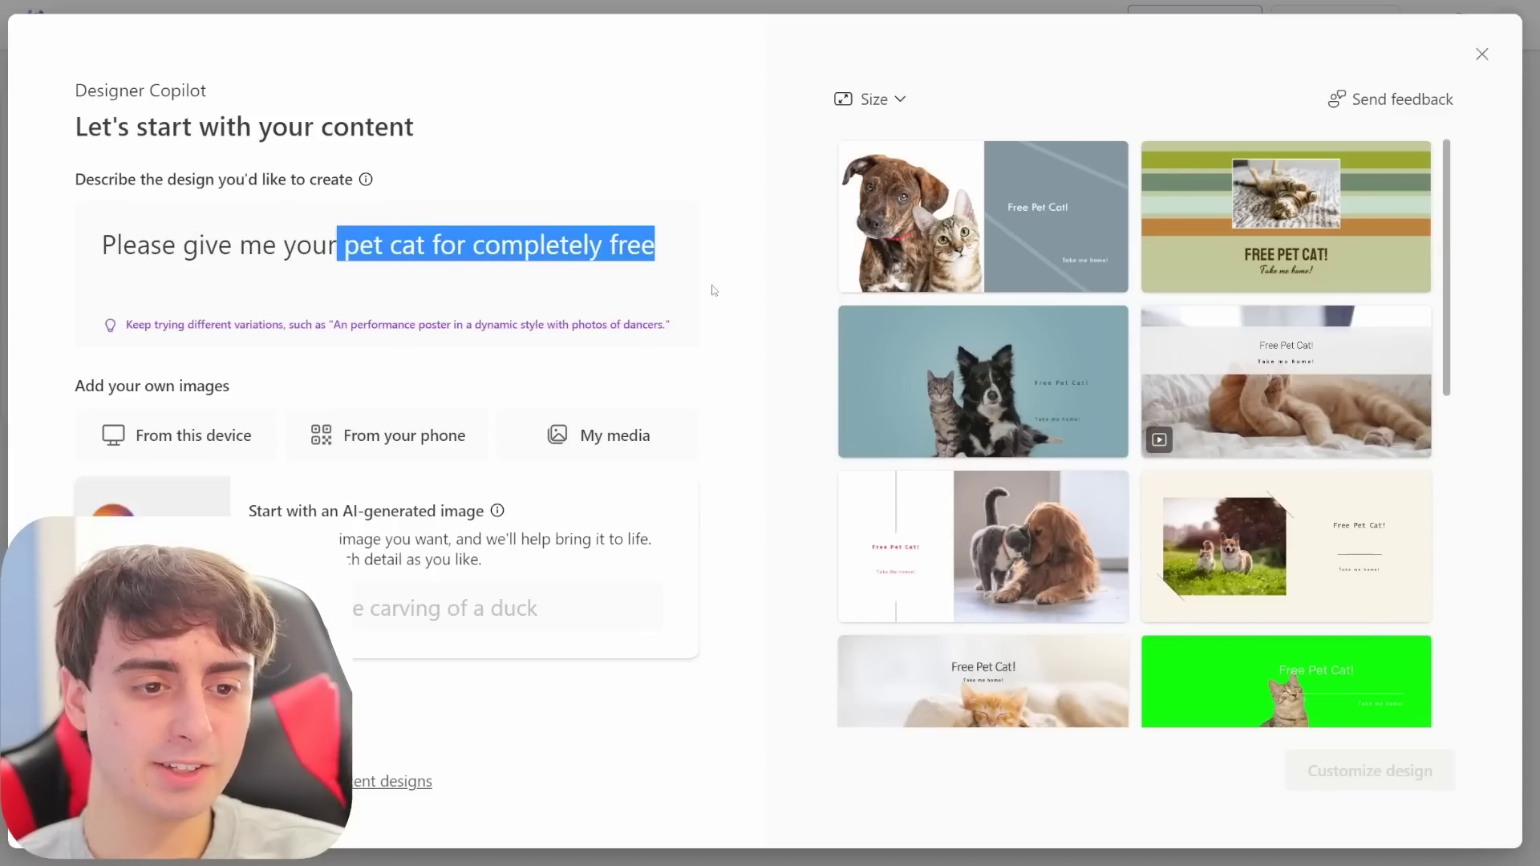
click(645, 267)
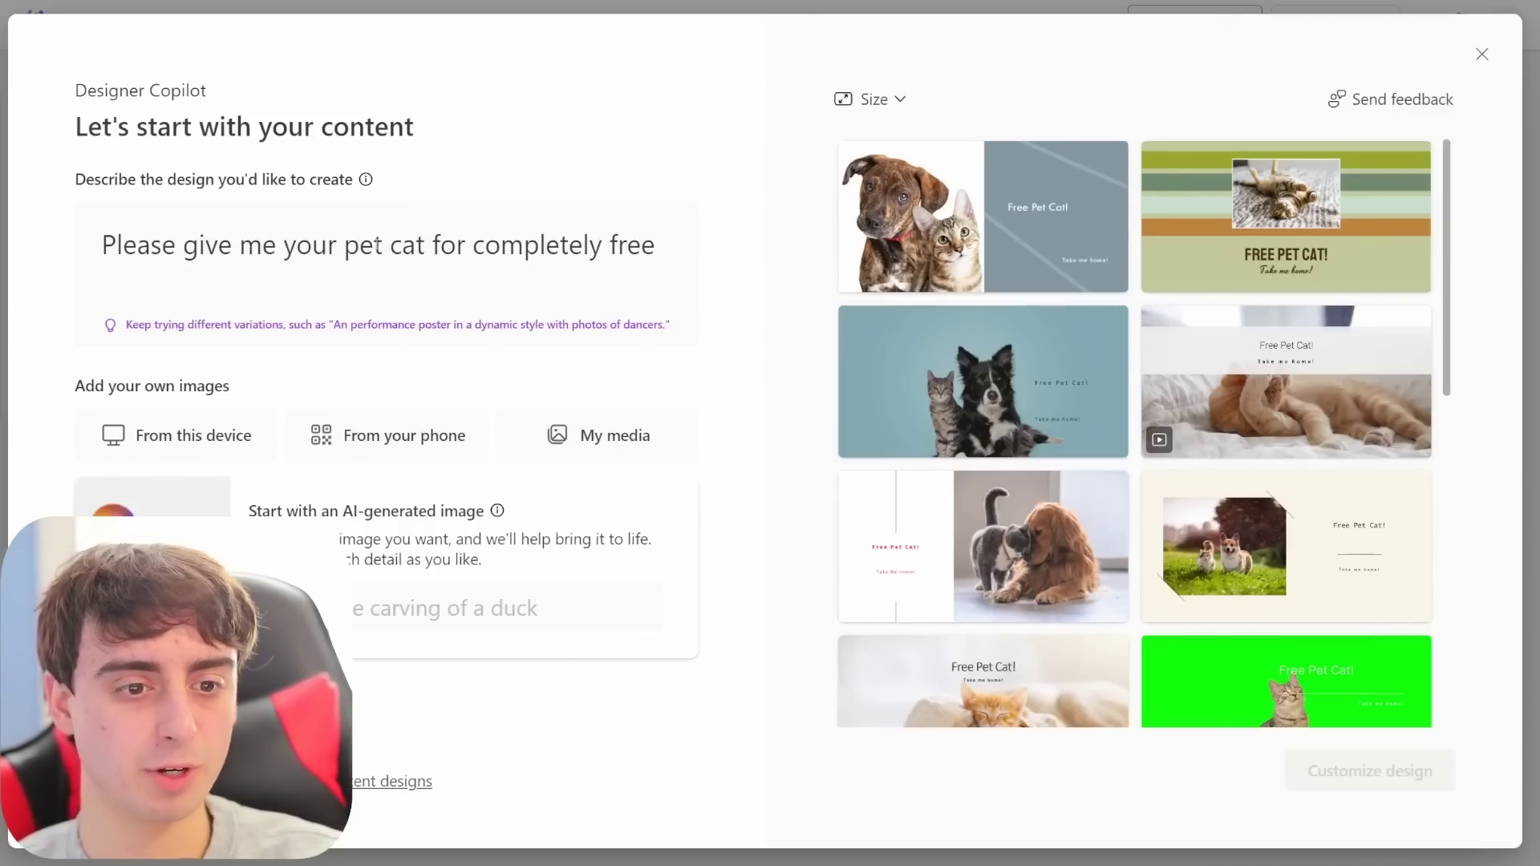
drag(218, 245, 653, 244)
click(646, 246)
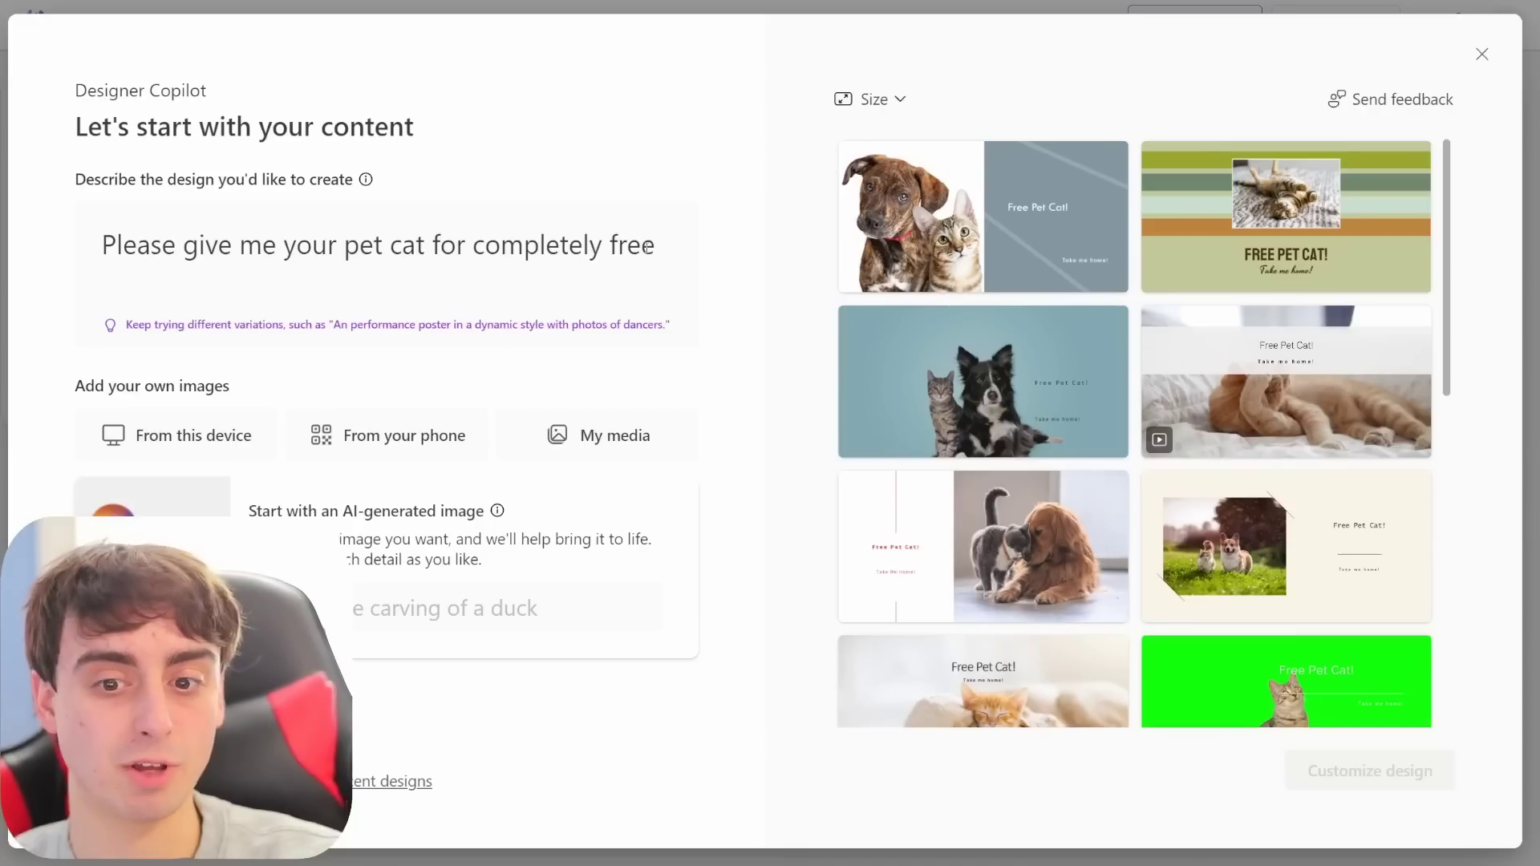
scroll(1319, 350, down, 5)
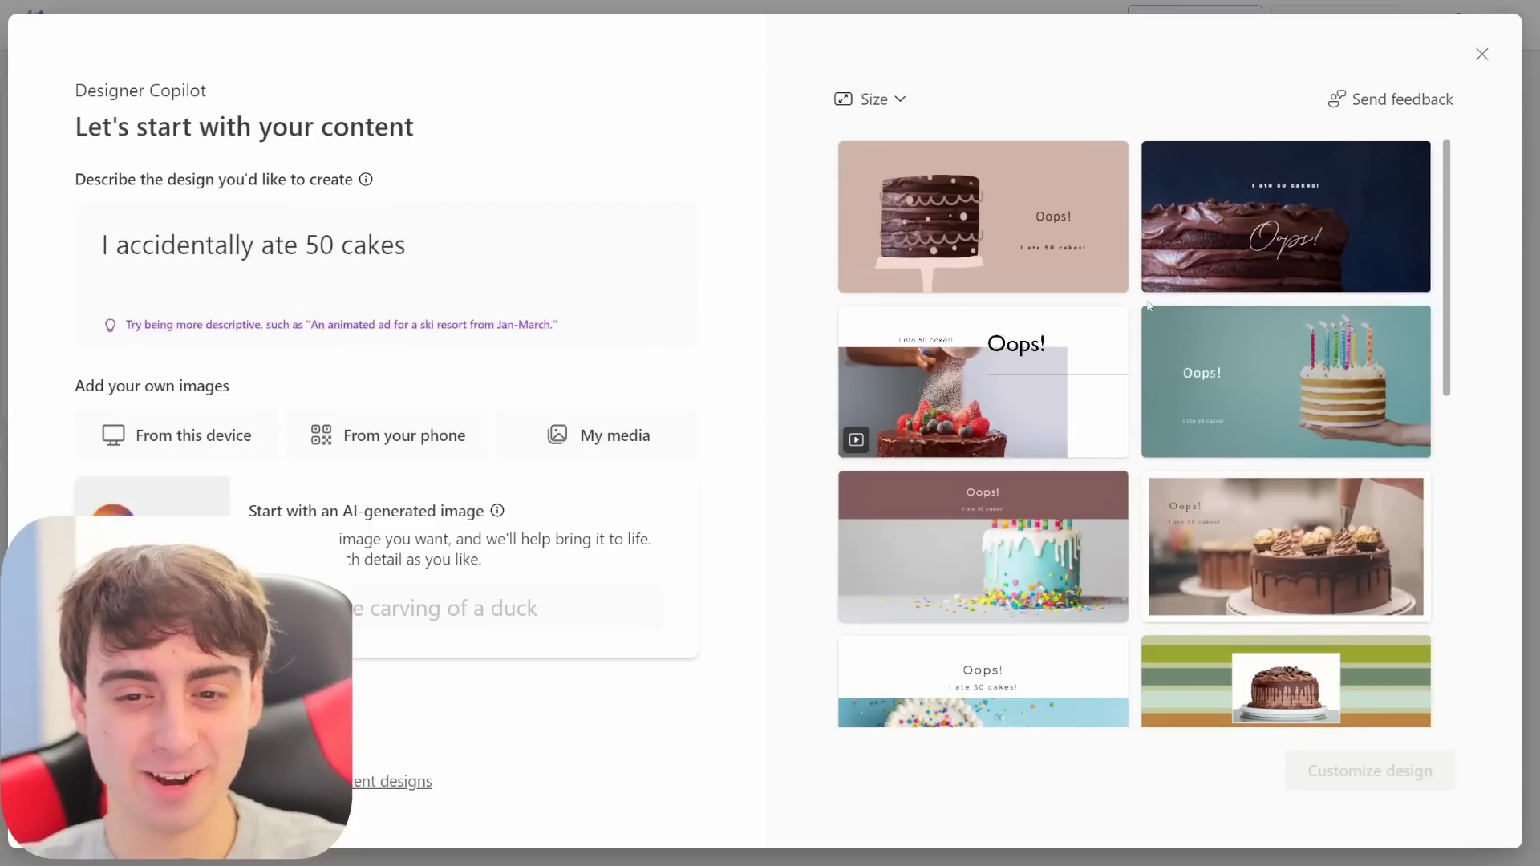
Replace the prompt wording with 'I accidentally ate 50 cakes' to regenerate the designs
drag(405, 244, 112, 255)
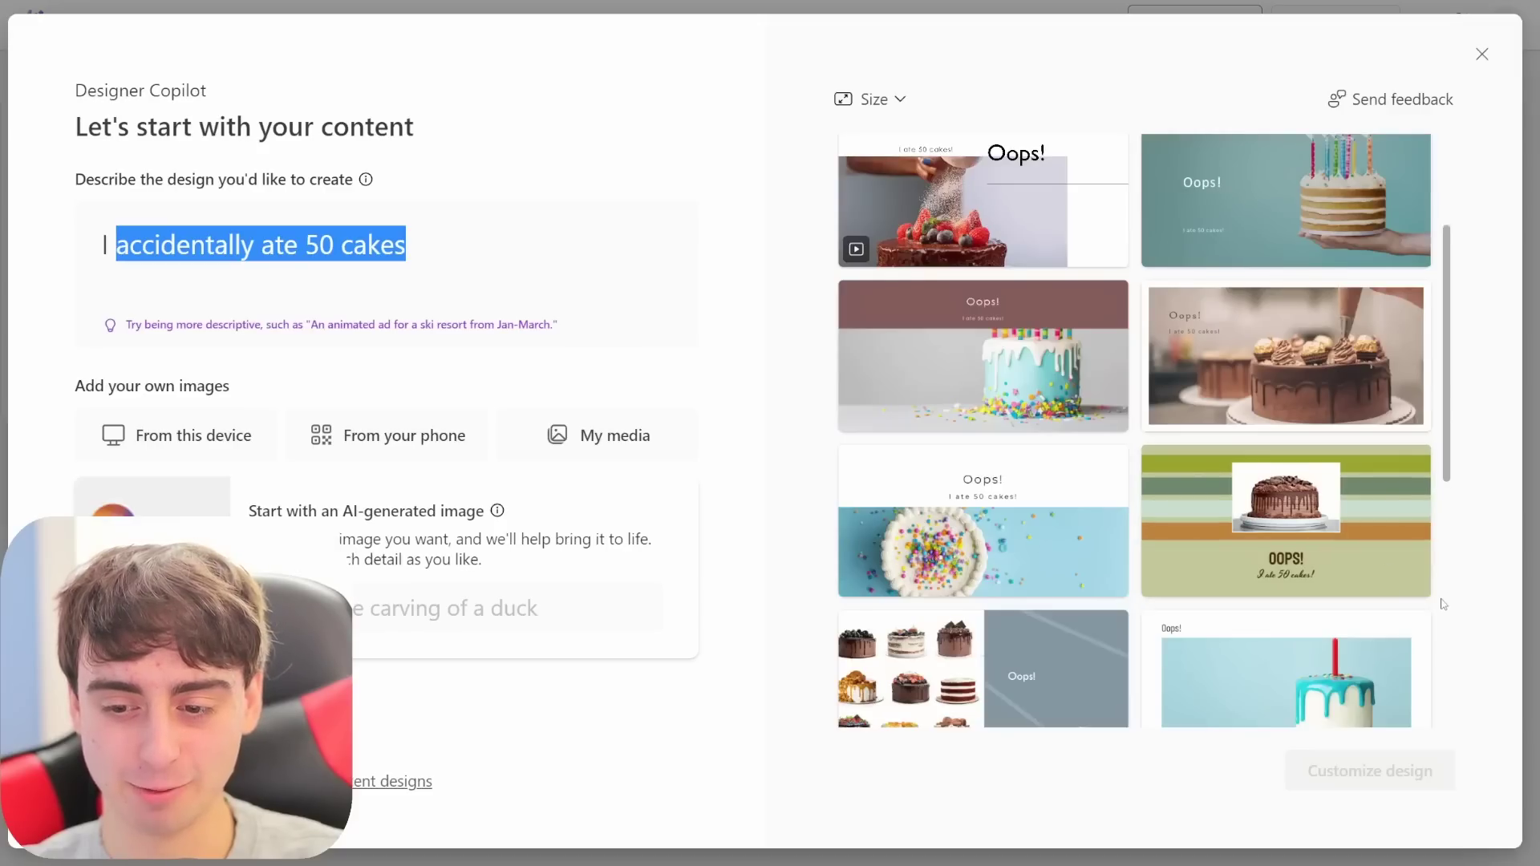
text(accidentally ate 50 cakes)
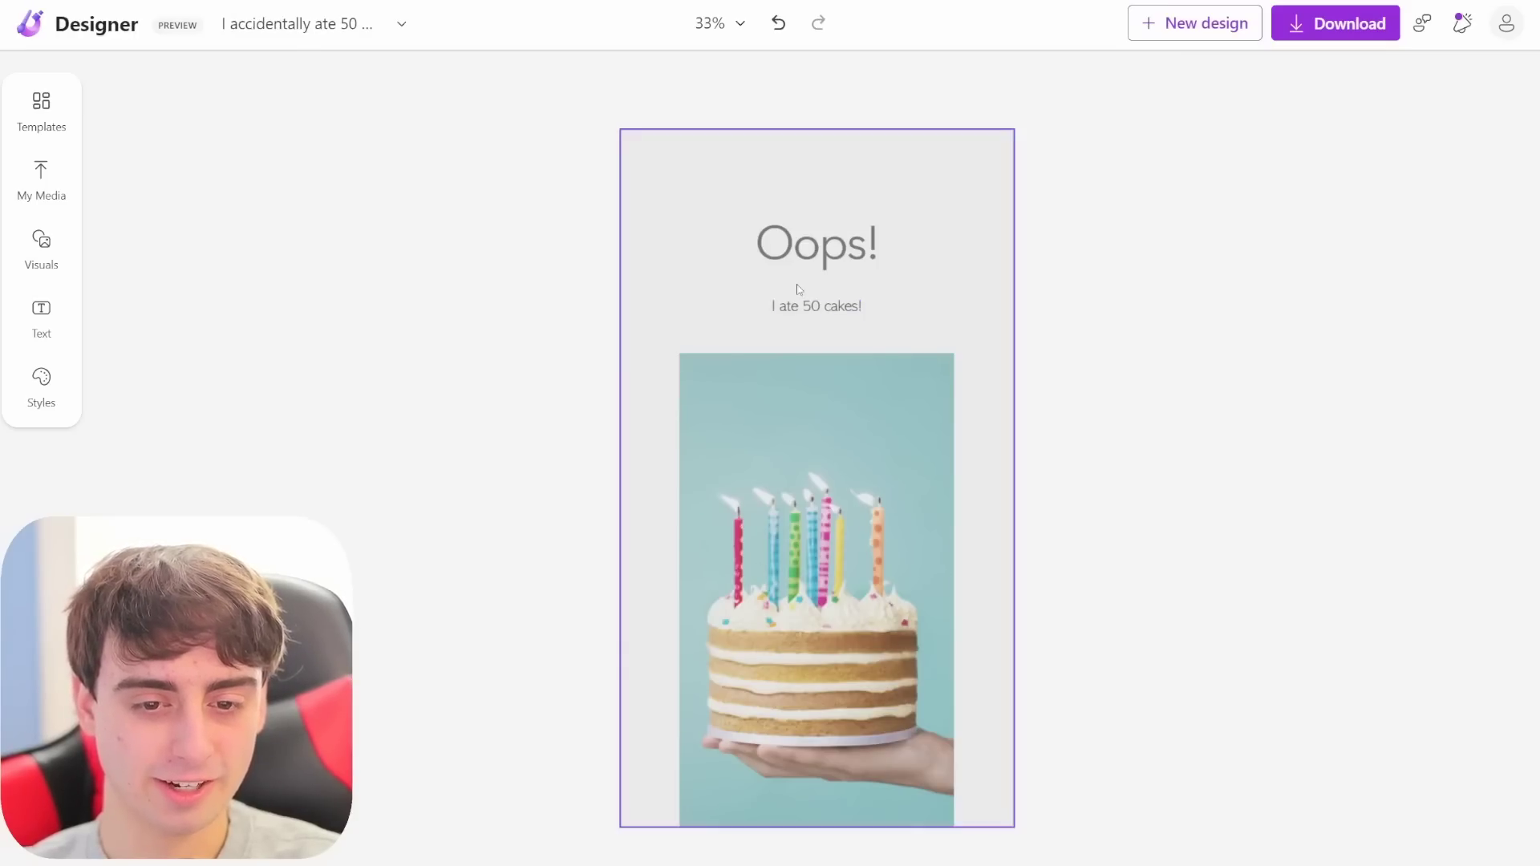
Enlarge the 'I ate 50 cakes' subtitle and the 'Oops!' title, centring the title on the page
click(788, 315)
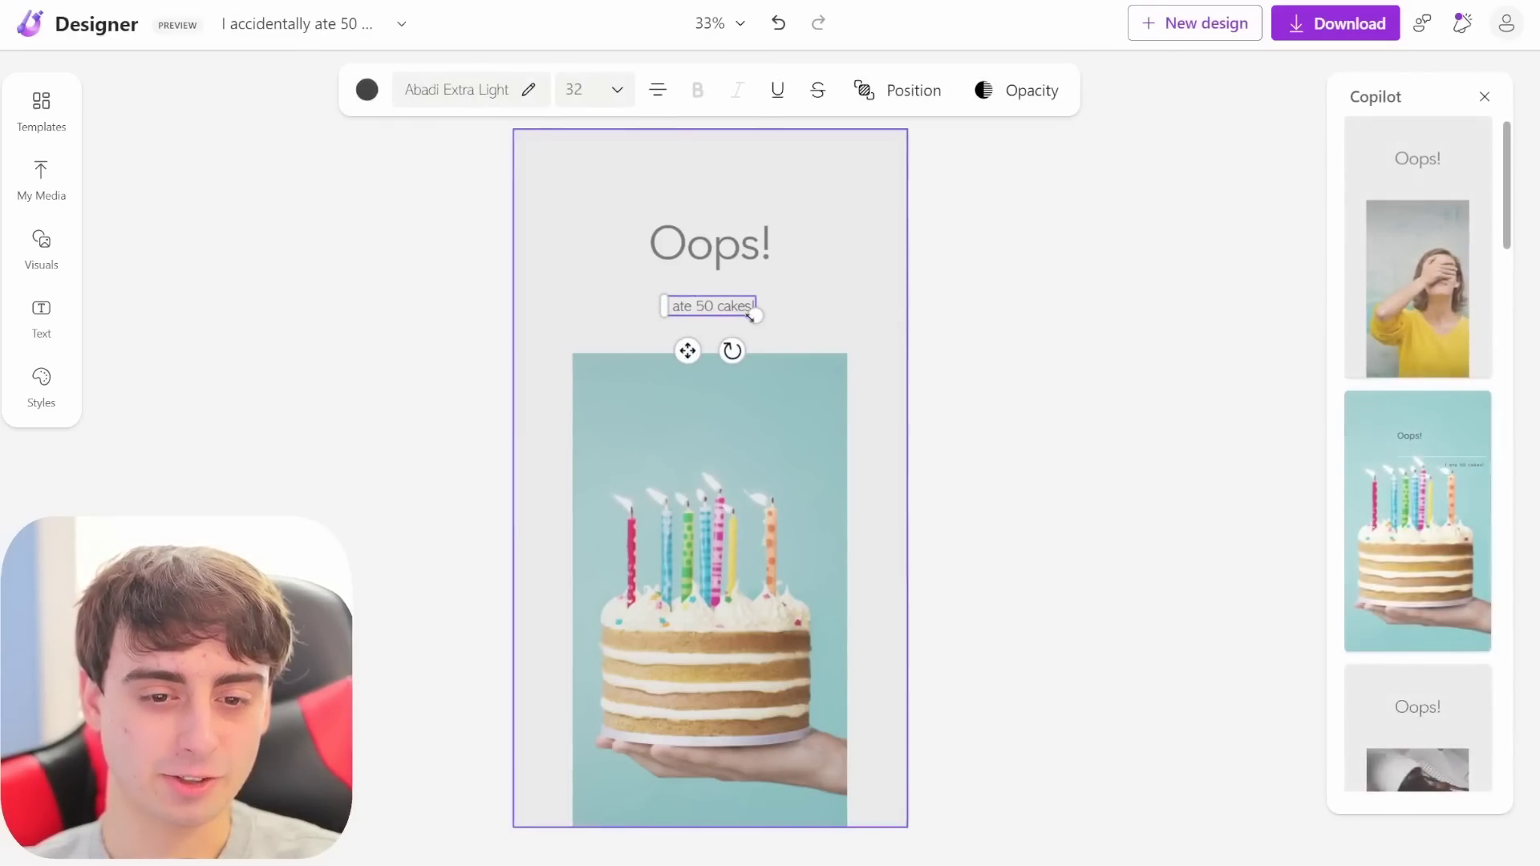
drag(755, 315, 922, 405)
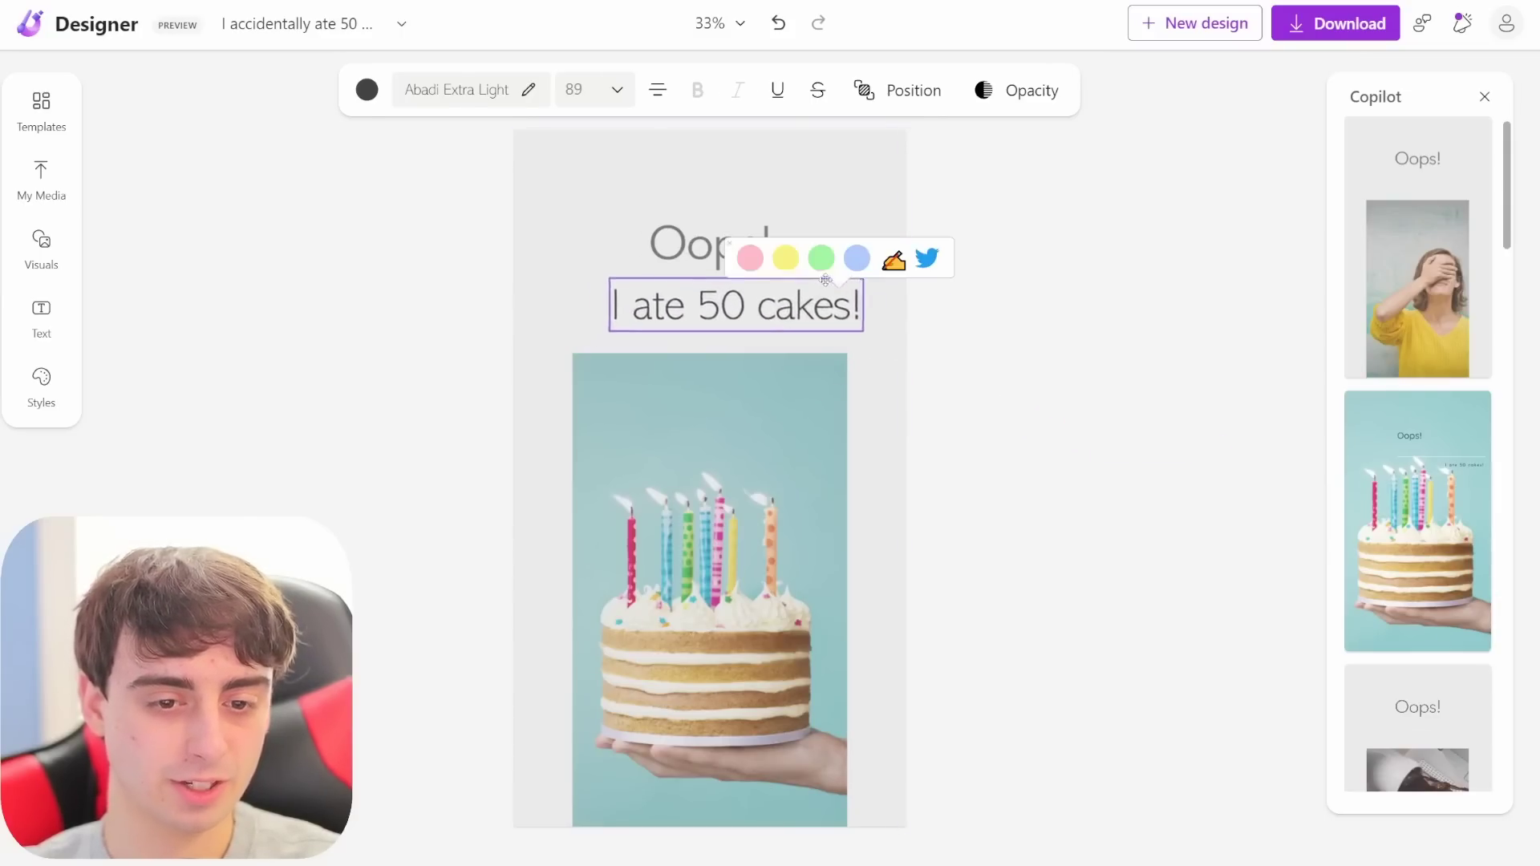
click(705, 244)
drag(646, 215, 575, 189)
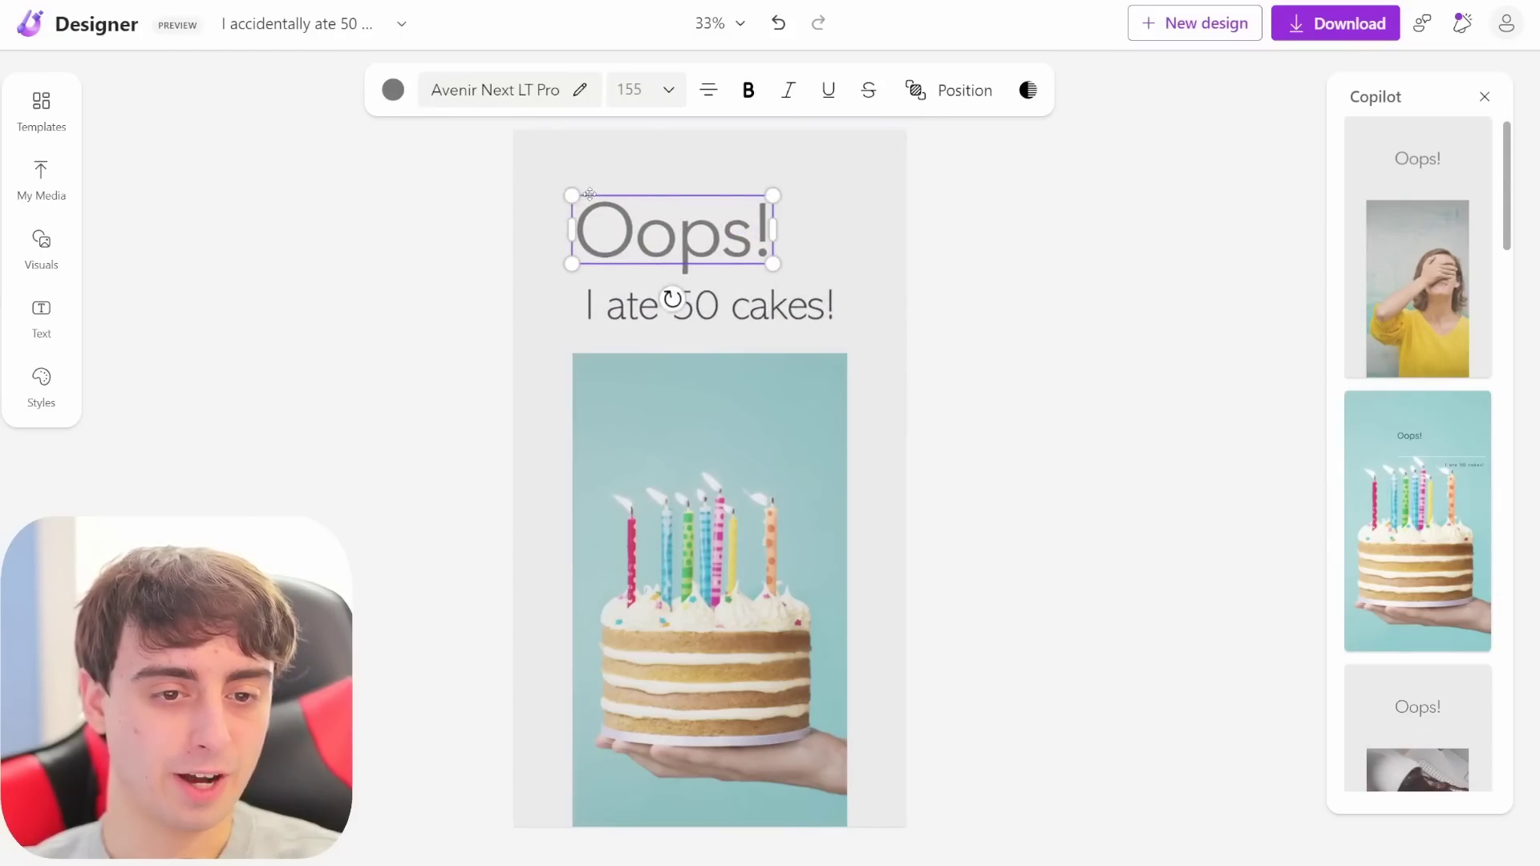
drag(663, 257, 703, 257)
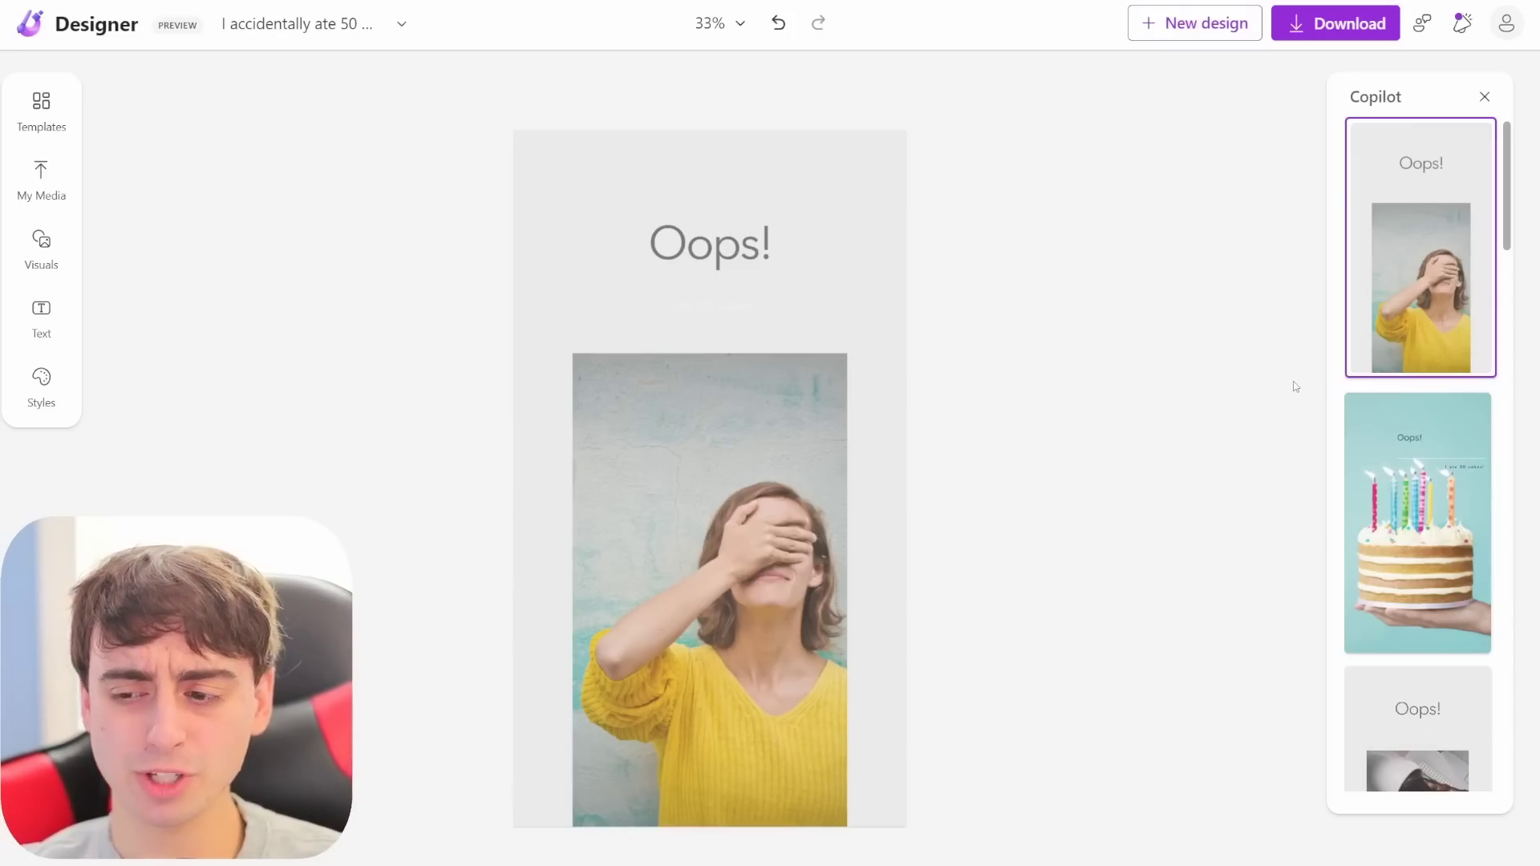
click(41, 384)
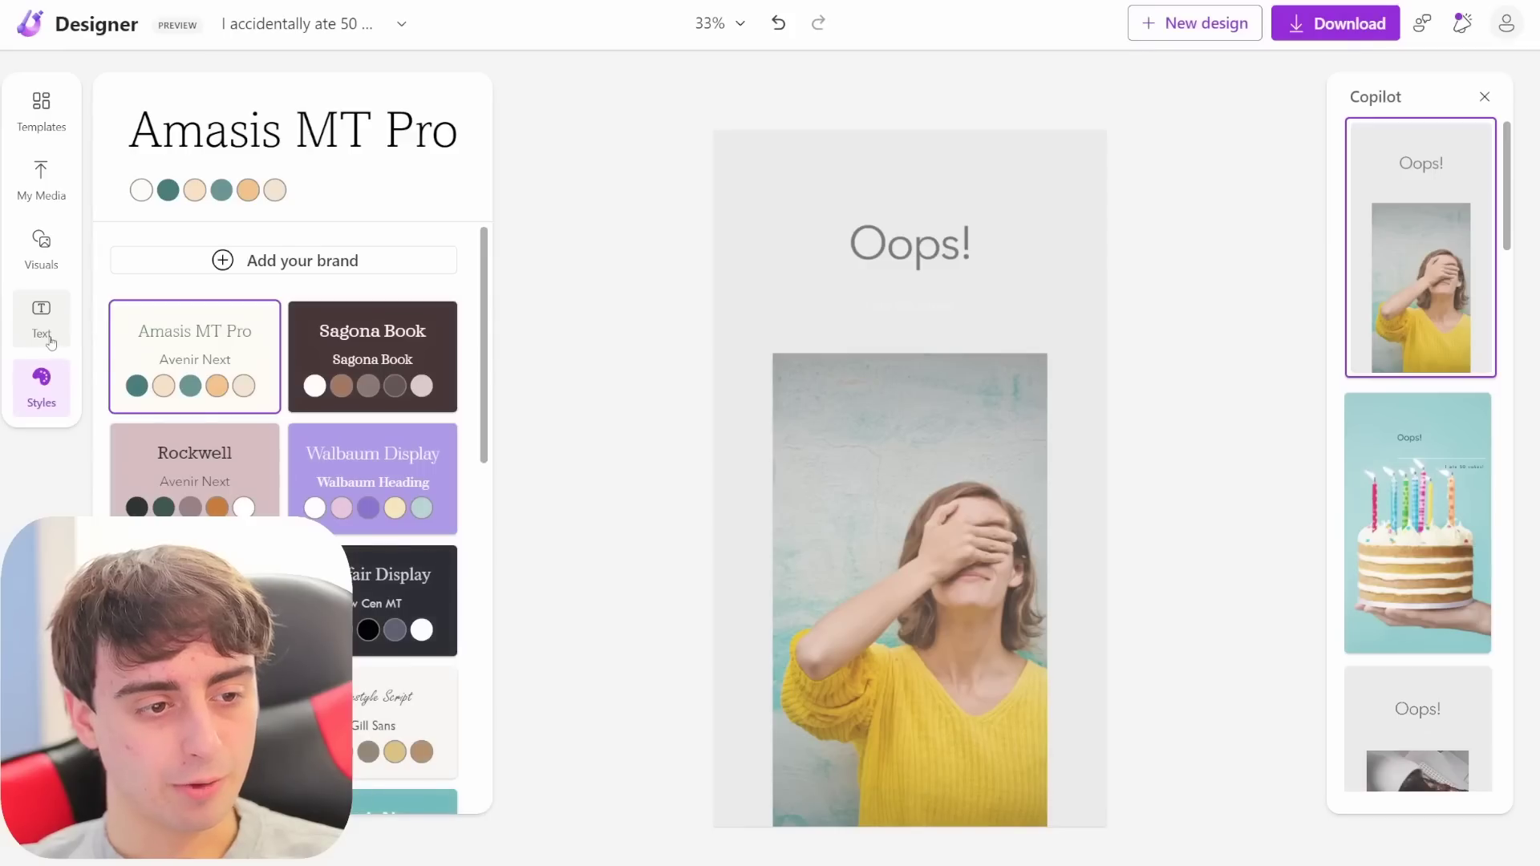
click(41, 105)
click(41, 383)
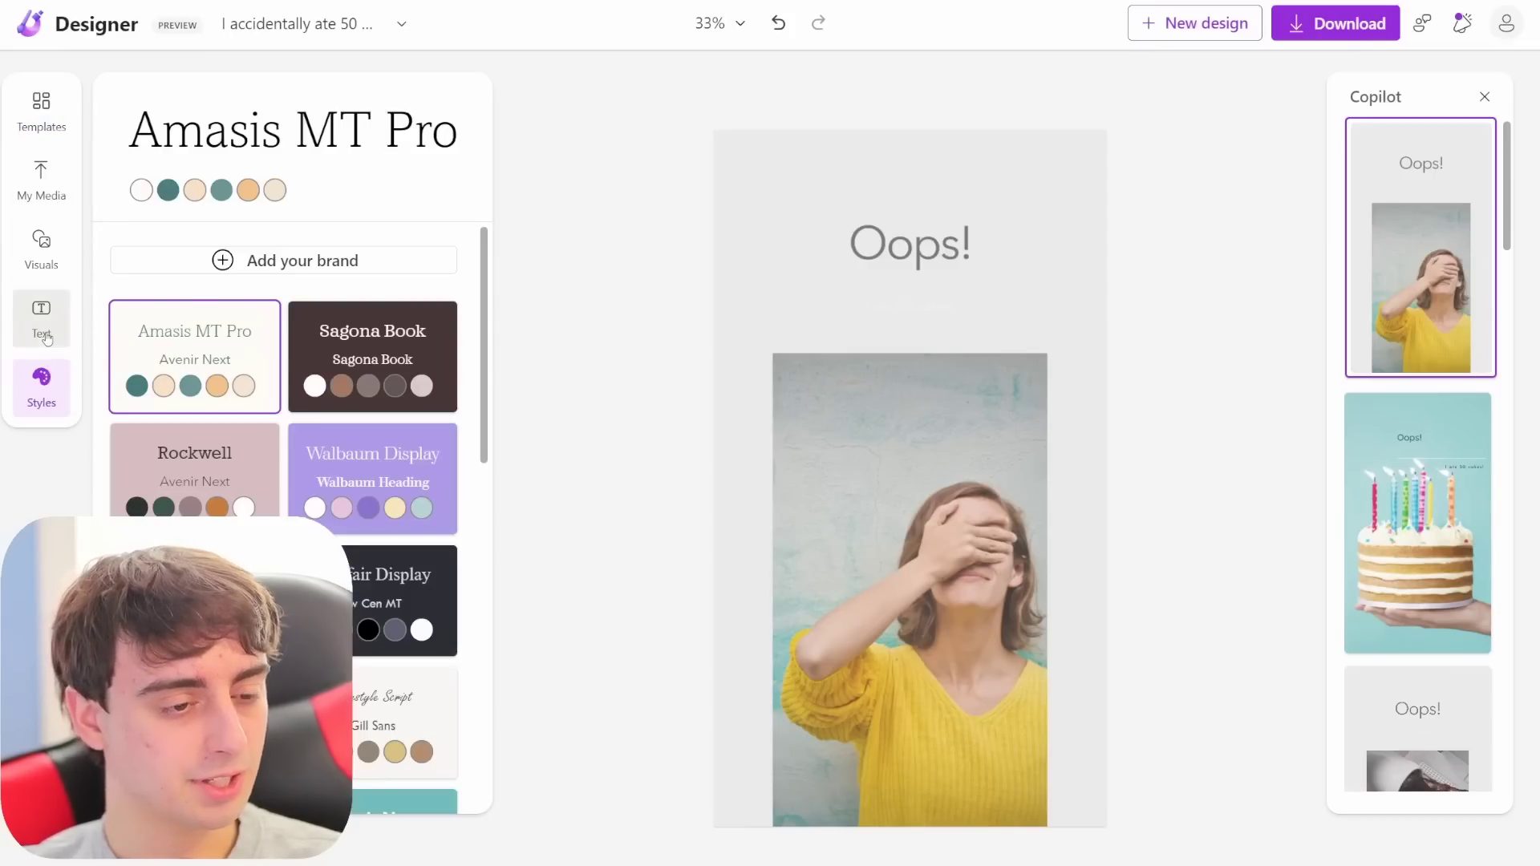
click(41, 317)
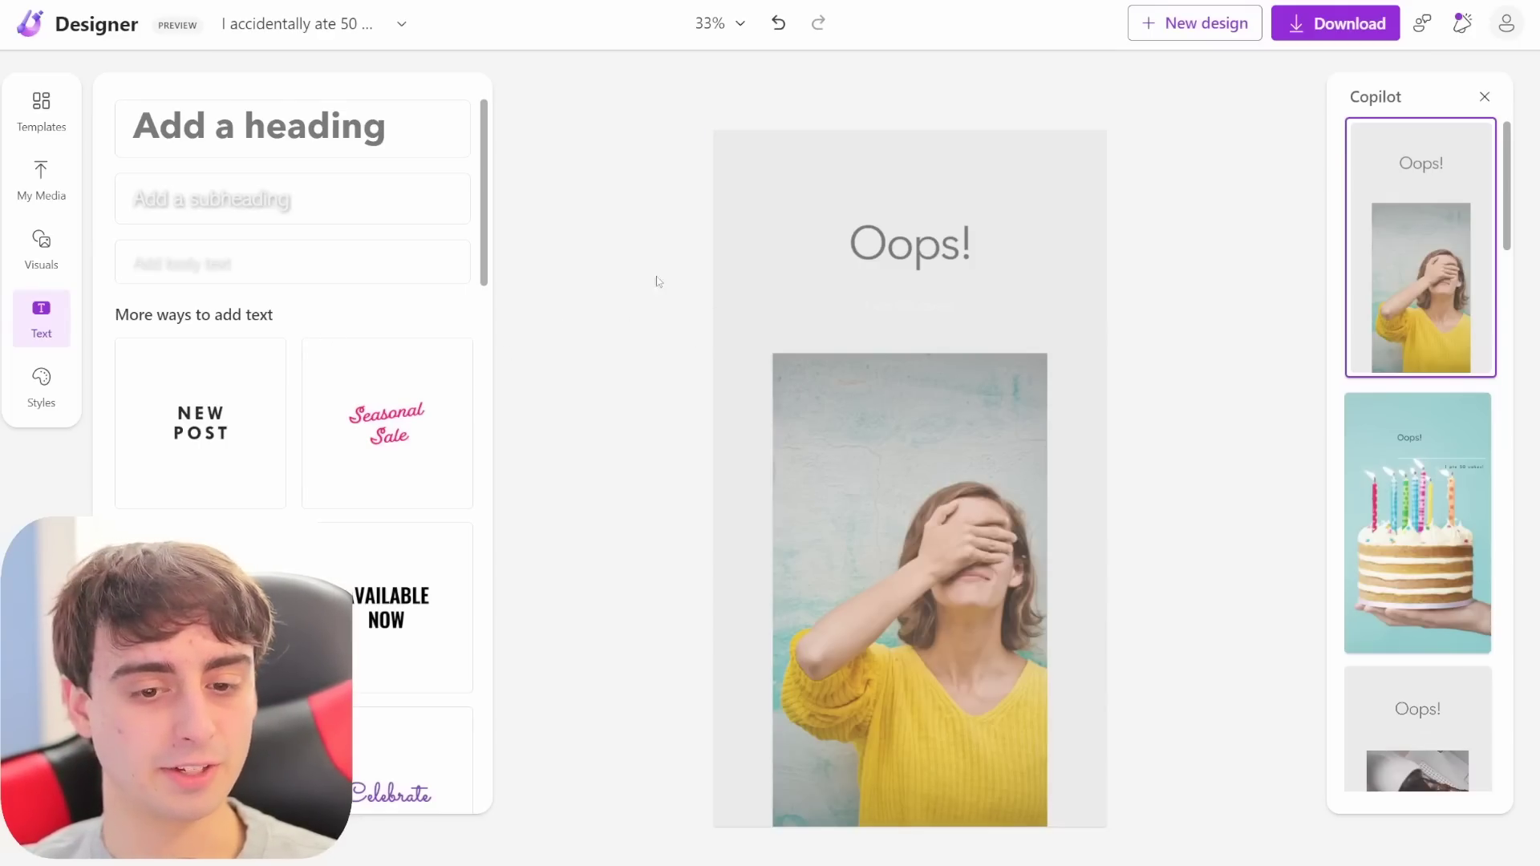
click(41, 248)
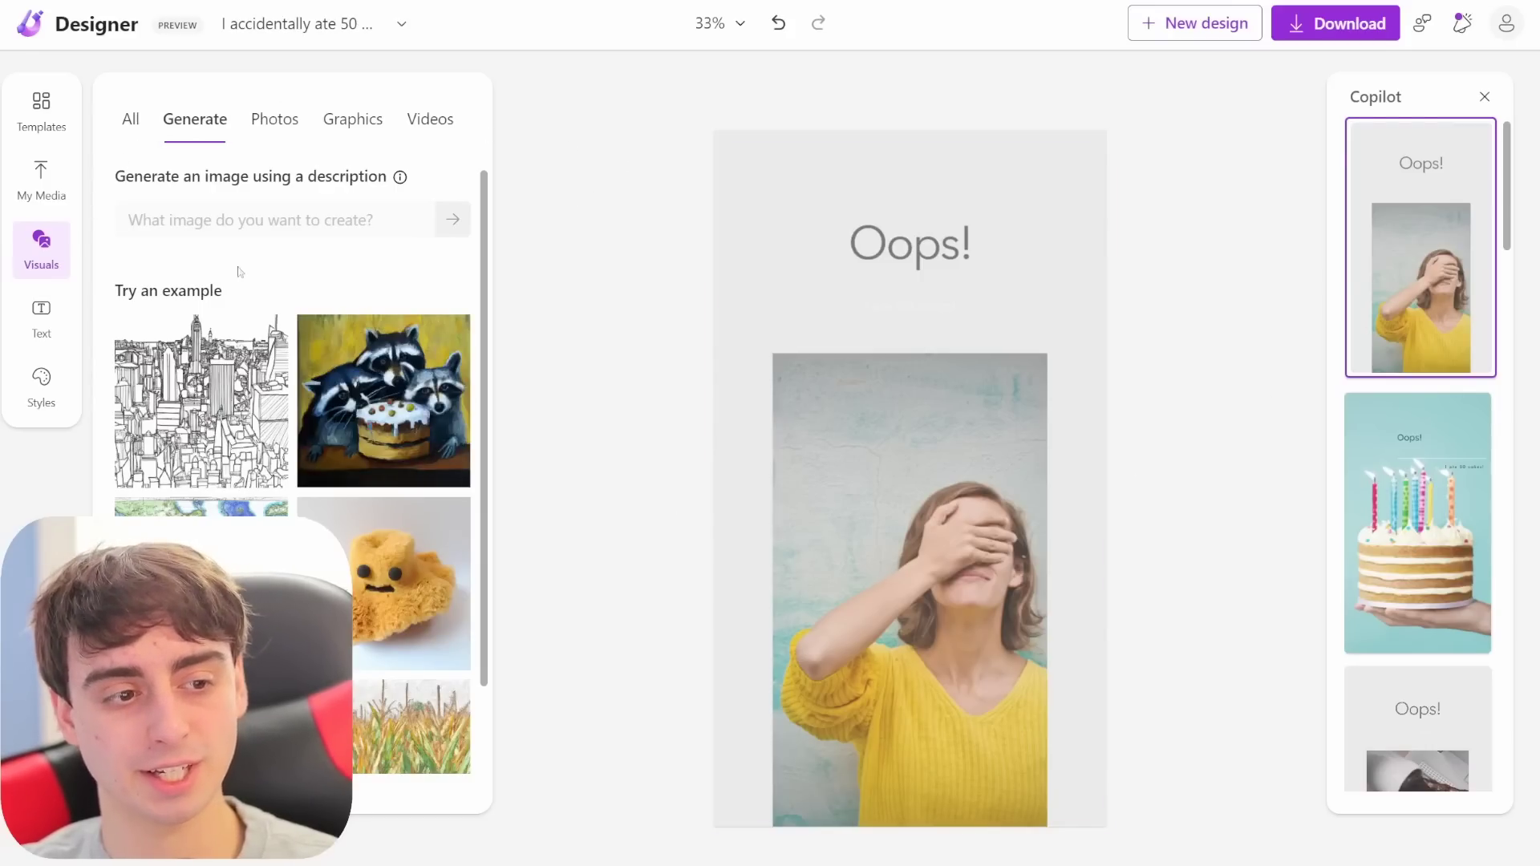
mouse_move(443, 429)
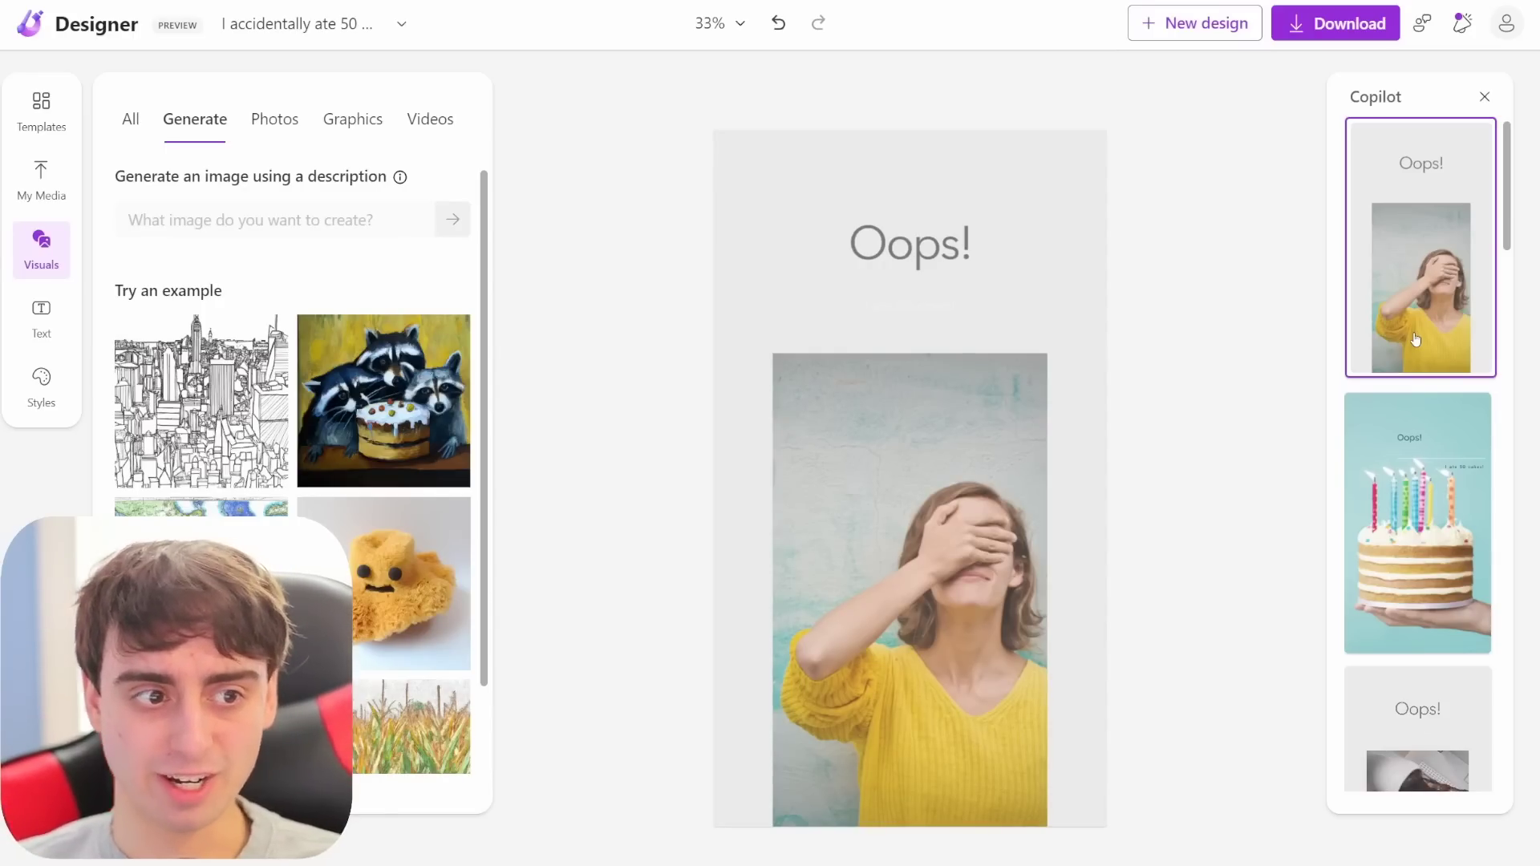
click(41, 271)
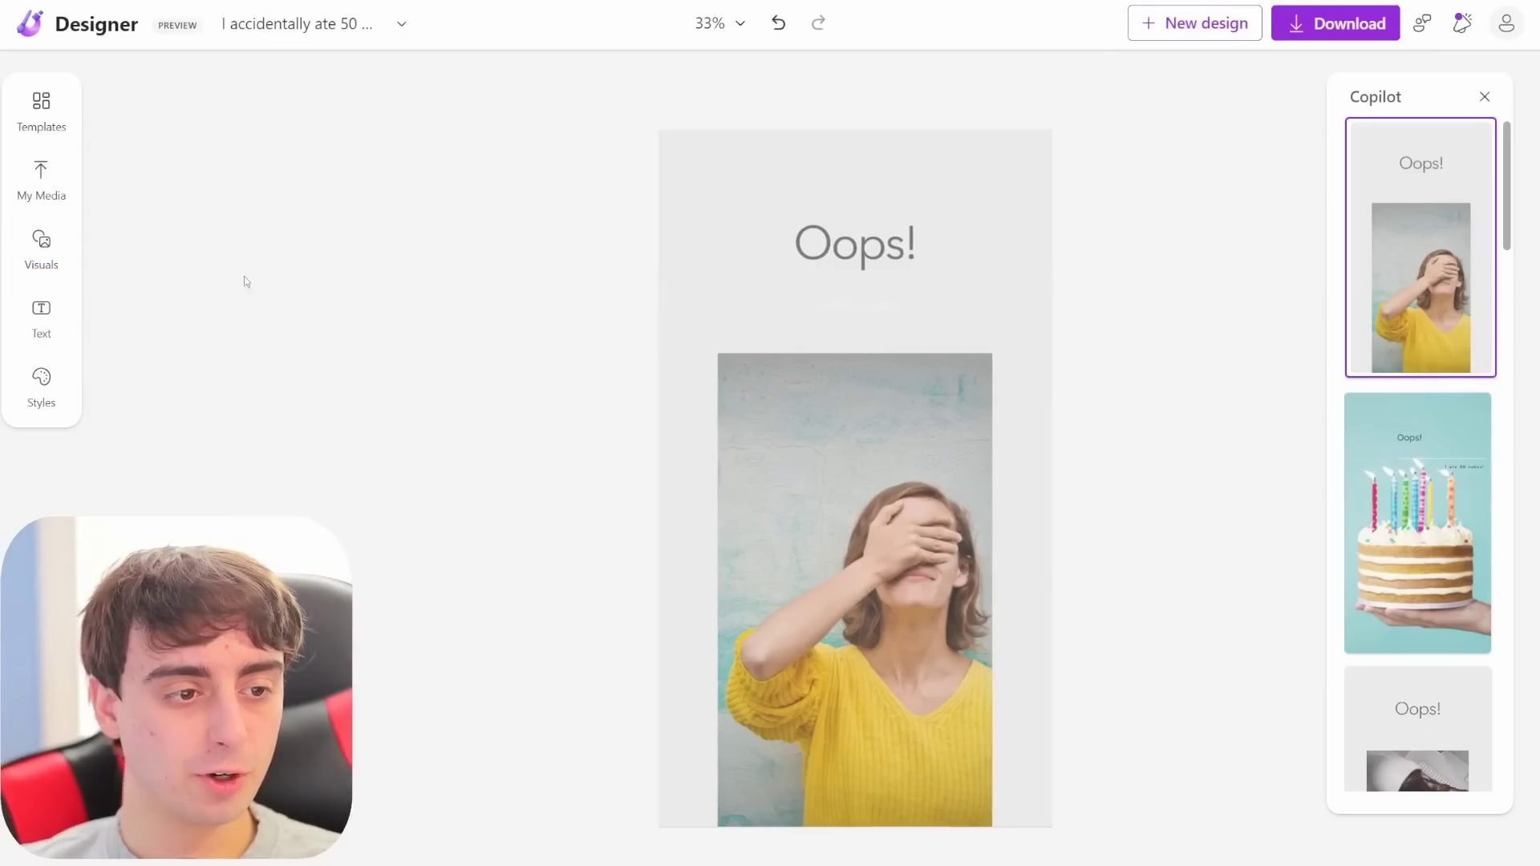